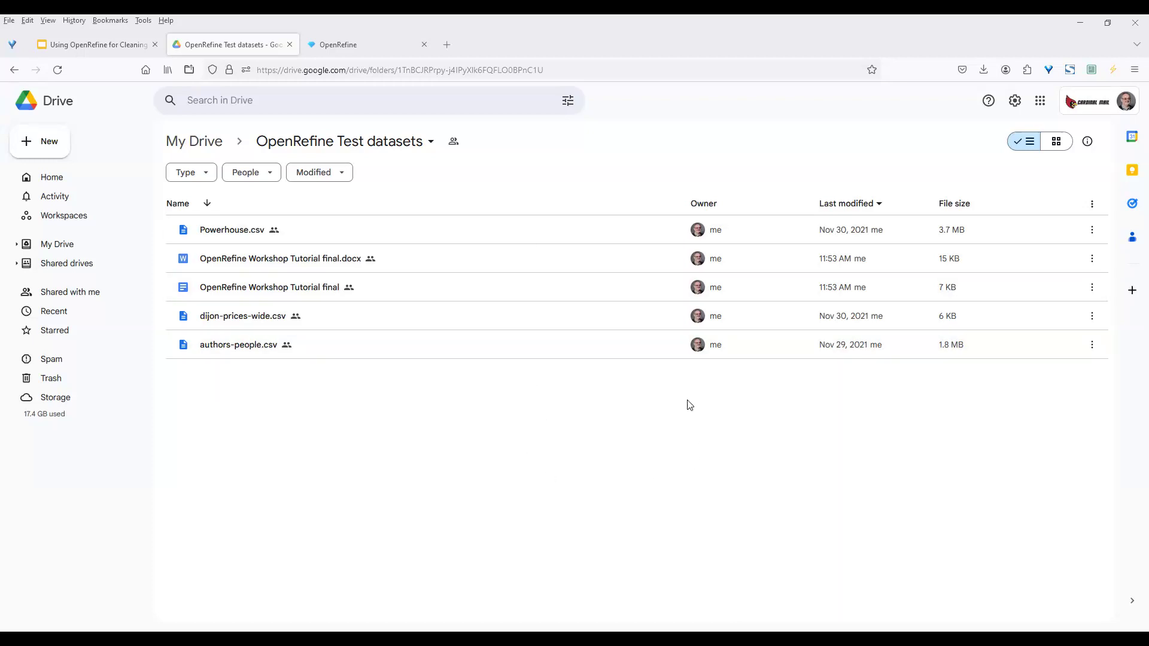
# Close the old OpenRefine tab to return to the Create project page
pyautogui.click(426, 45)
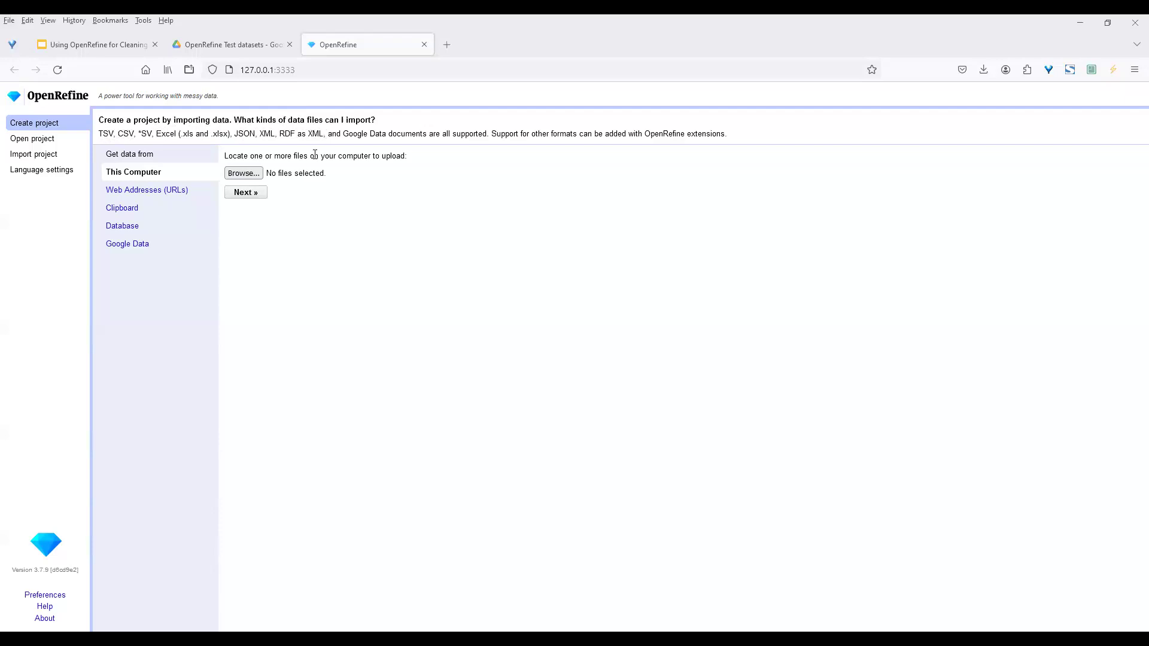
# Select authors-people.csv from this computer as the file to upload
pyautogui.click(251, 175)
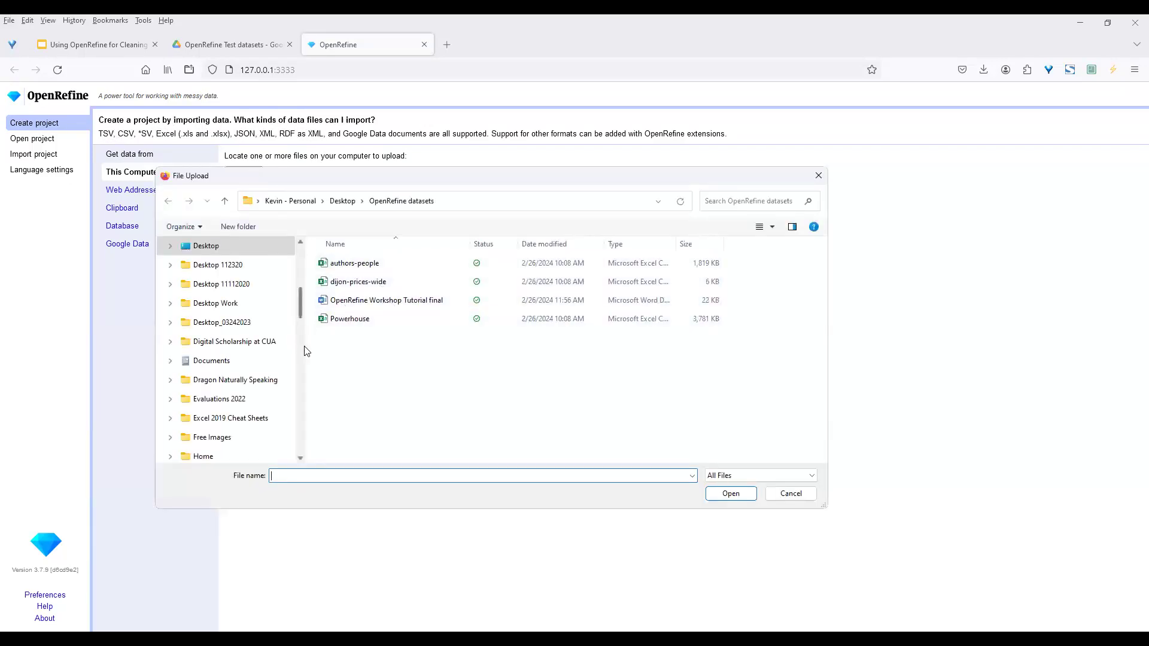
pyautogui.moveTo(305, 352); pyautogui.dragTo(205, 358)
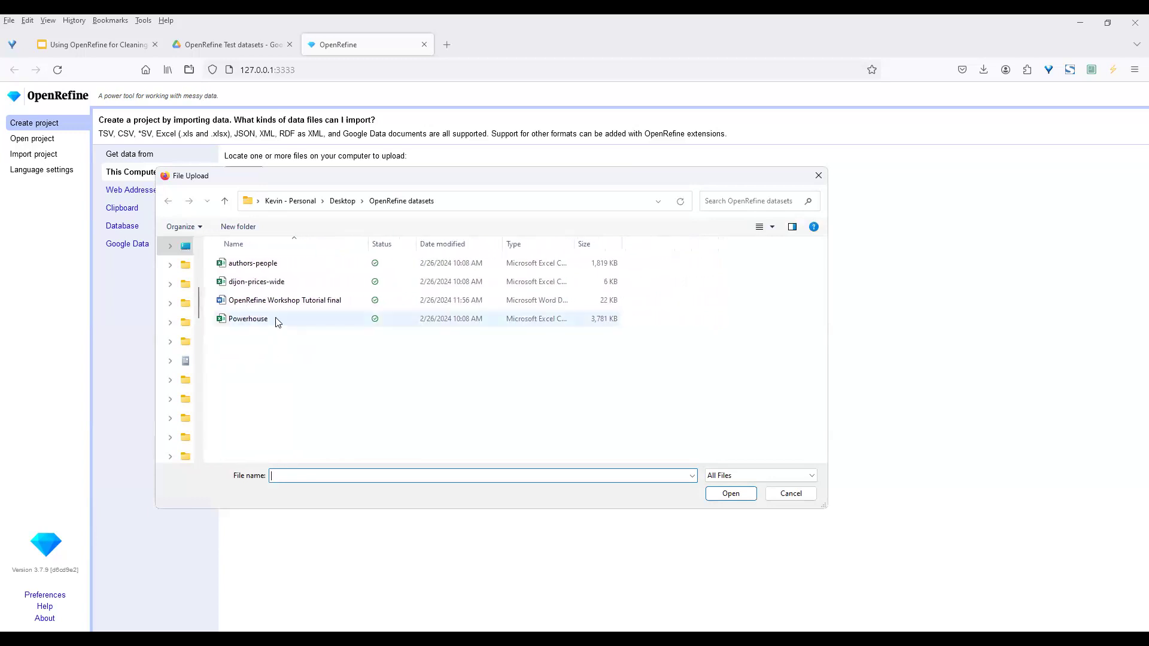
pyautogui.click(267, 264)
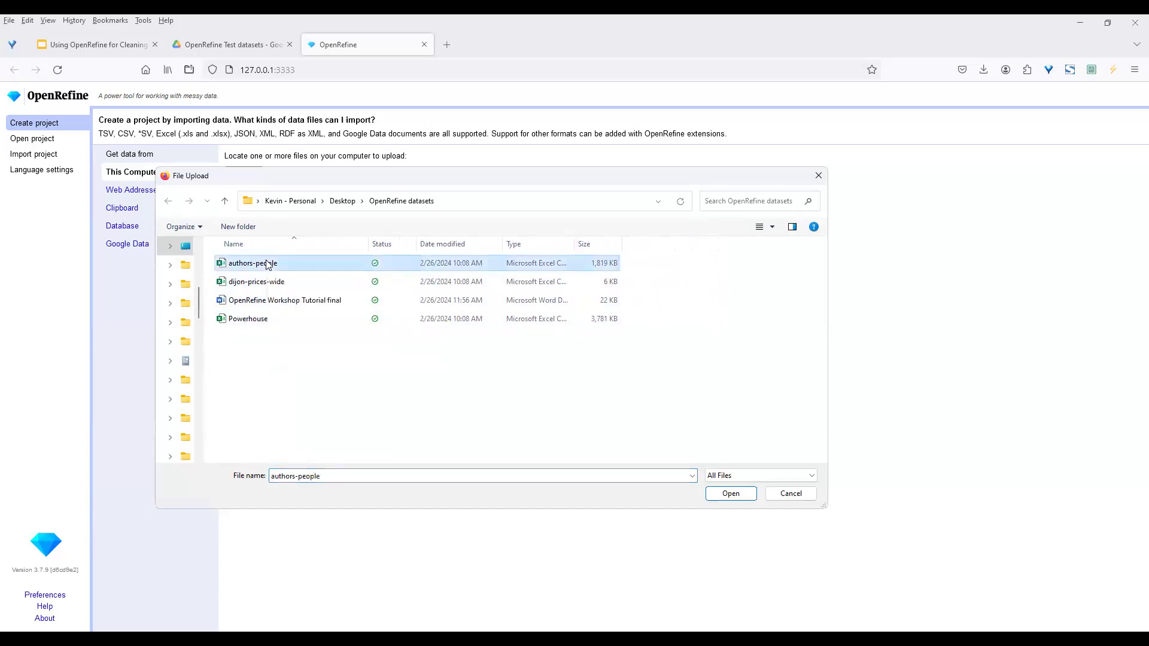
pyautogui.click(730, 491)
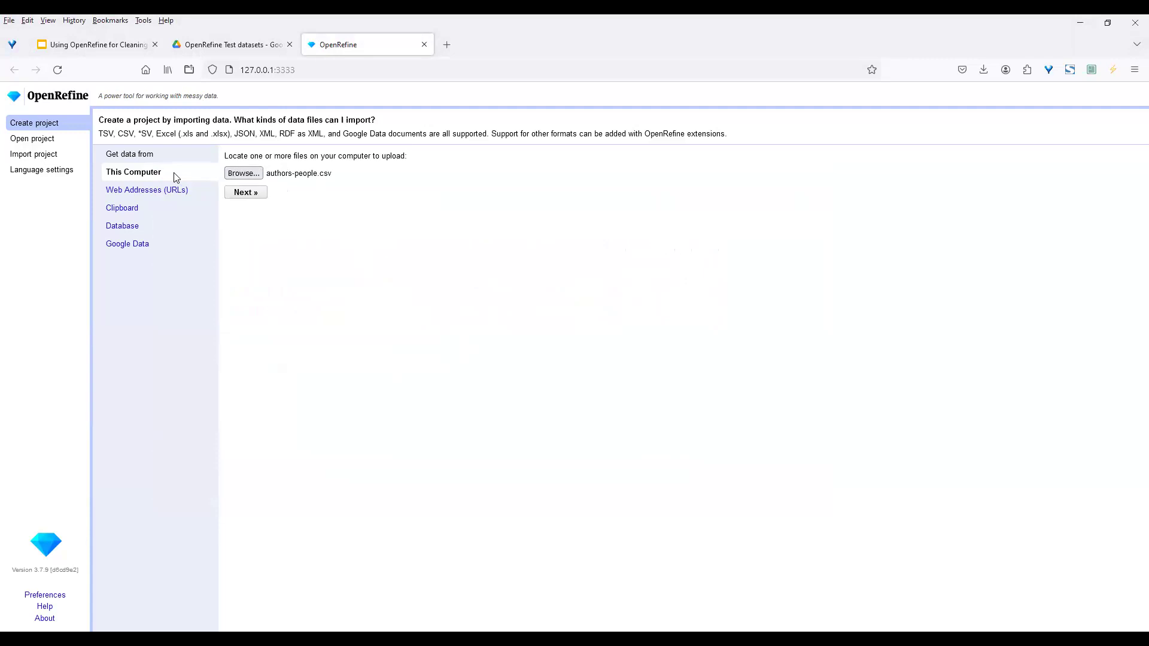
pyautogui.click(170, 190)
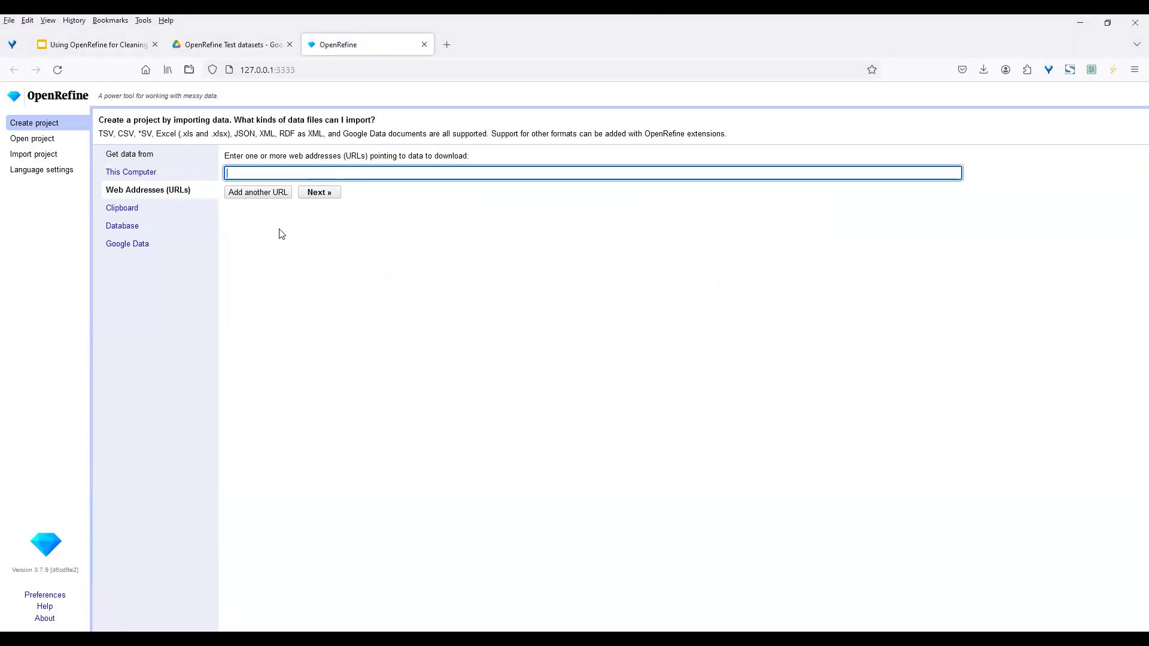
pyautogui.click(132, 227)
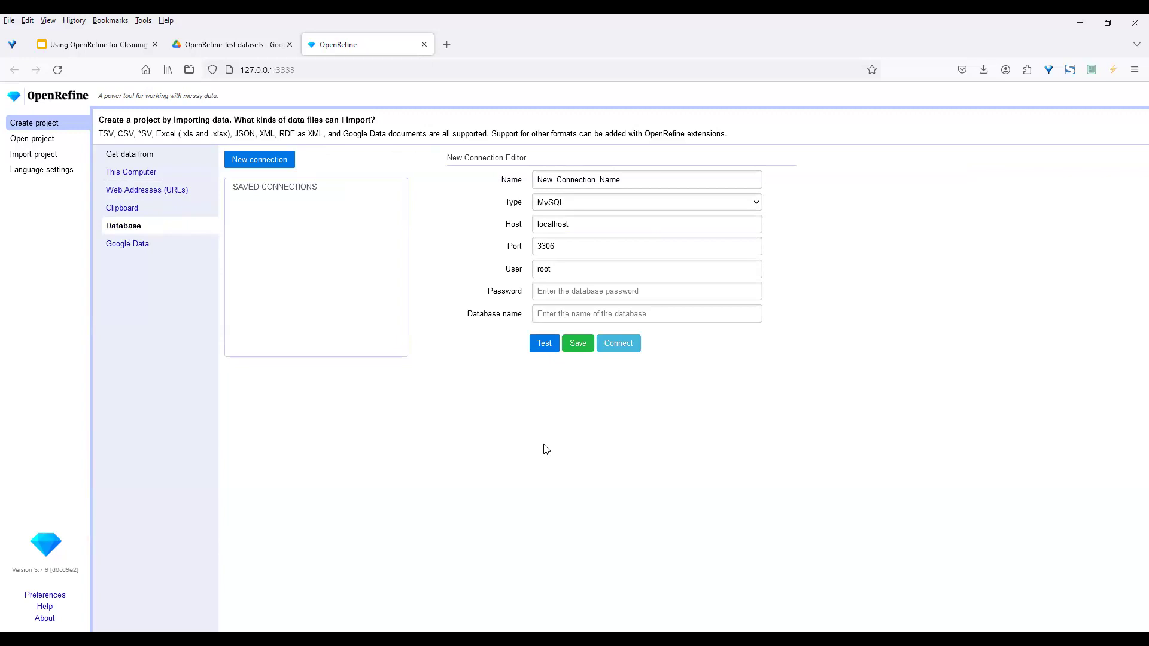
pyautogui.click(145, 248)
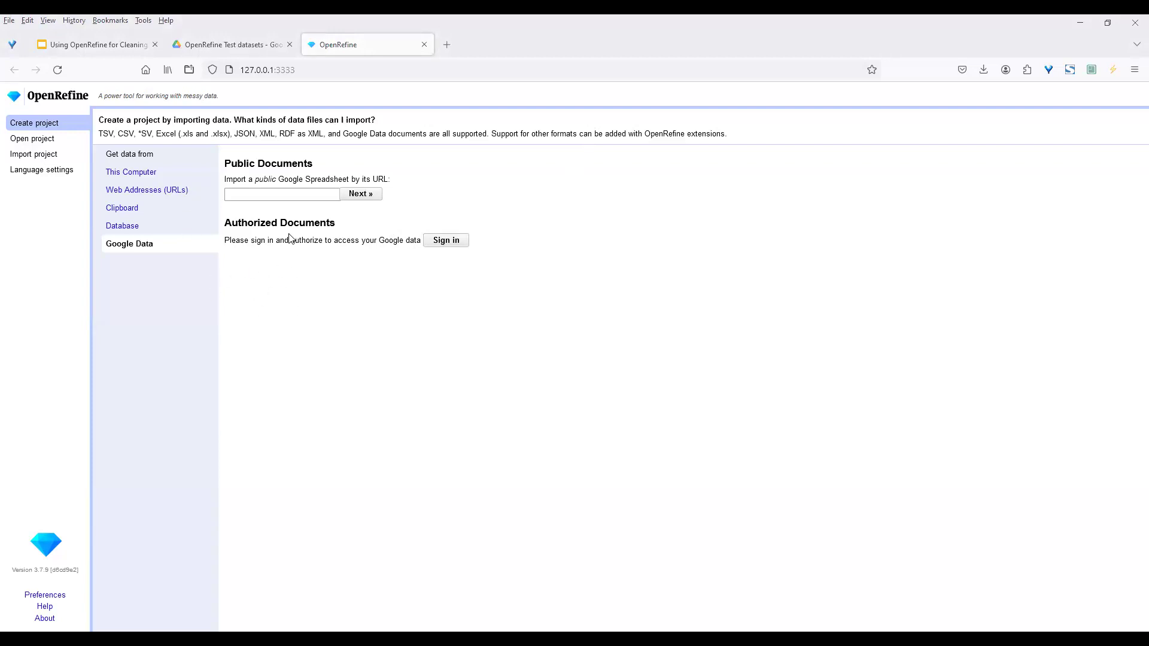
pyautogui.click(149, 172)
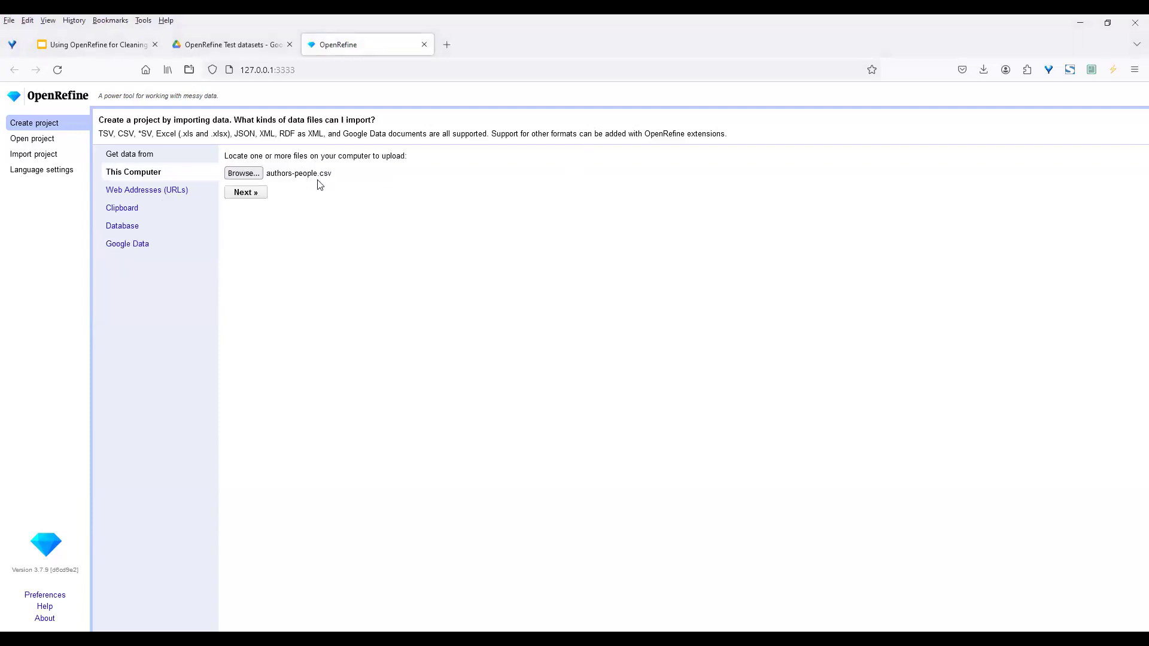
# Upload authors-people.csv and review its CSV parsing preview with WINDOWS-1252 encoding
pyautogui.click(244, 193)
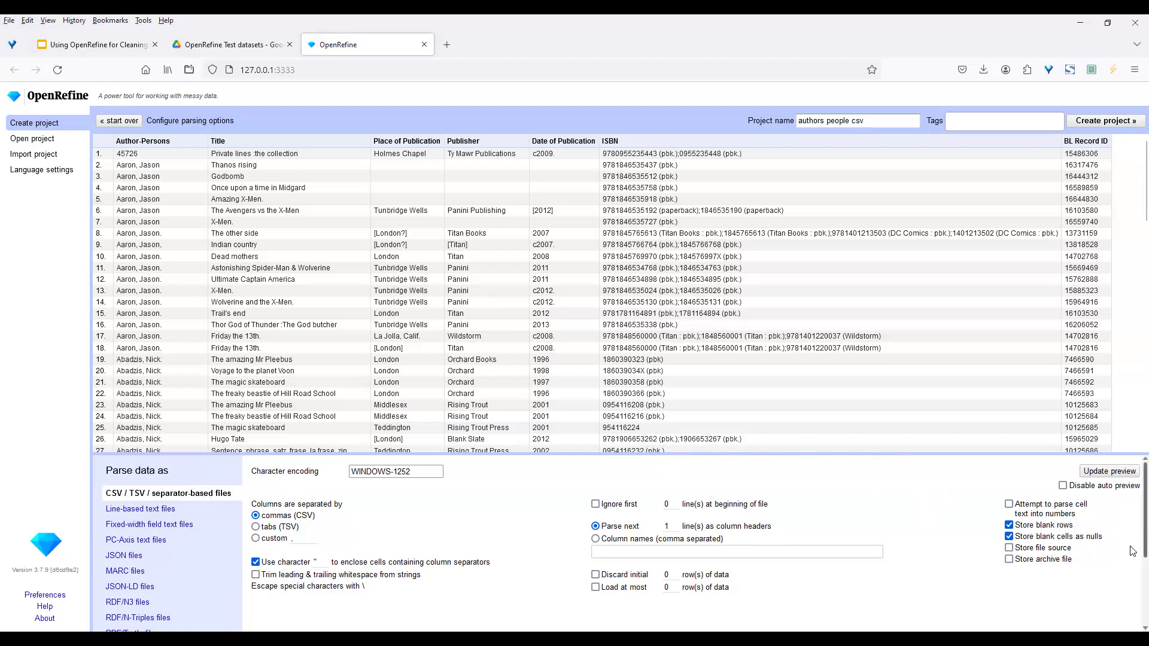
pyautogui.scroll(-1, 1132, 551)
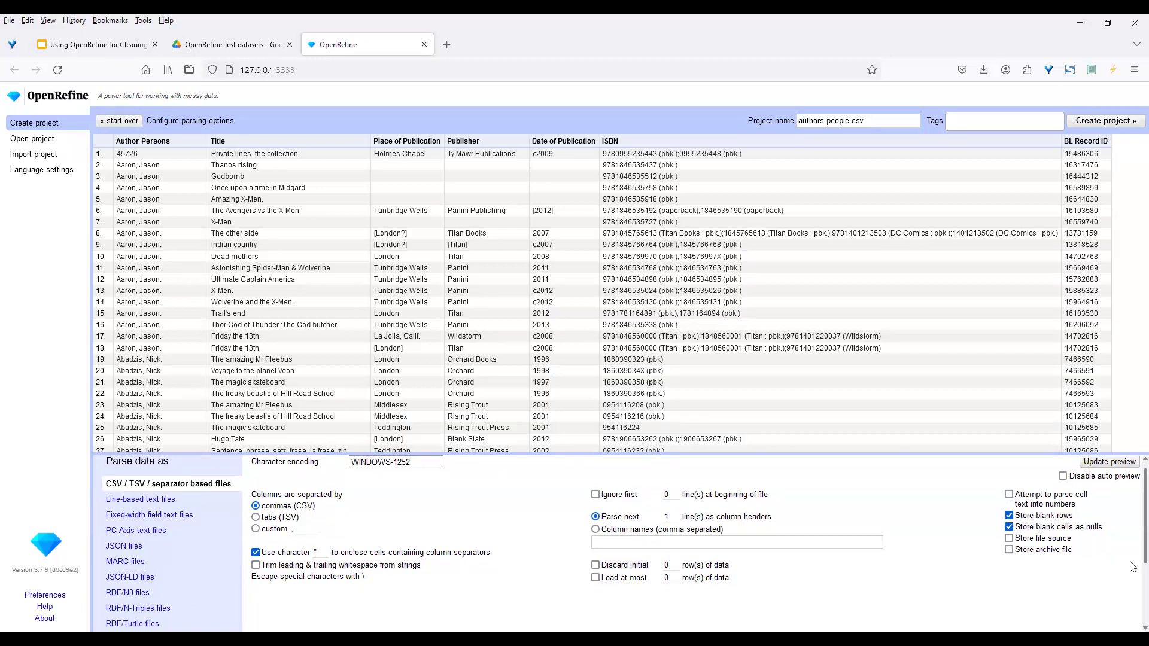
pyautogui.scroll(-2, 1133, 568)
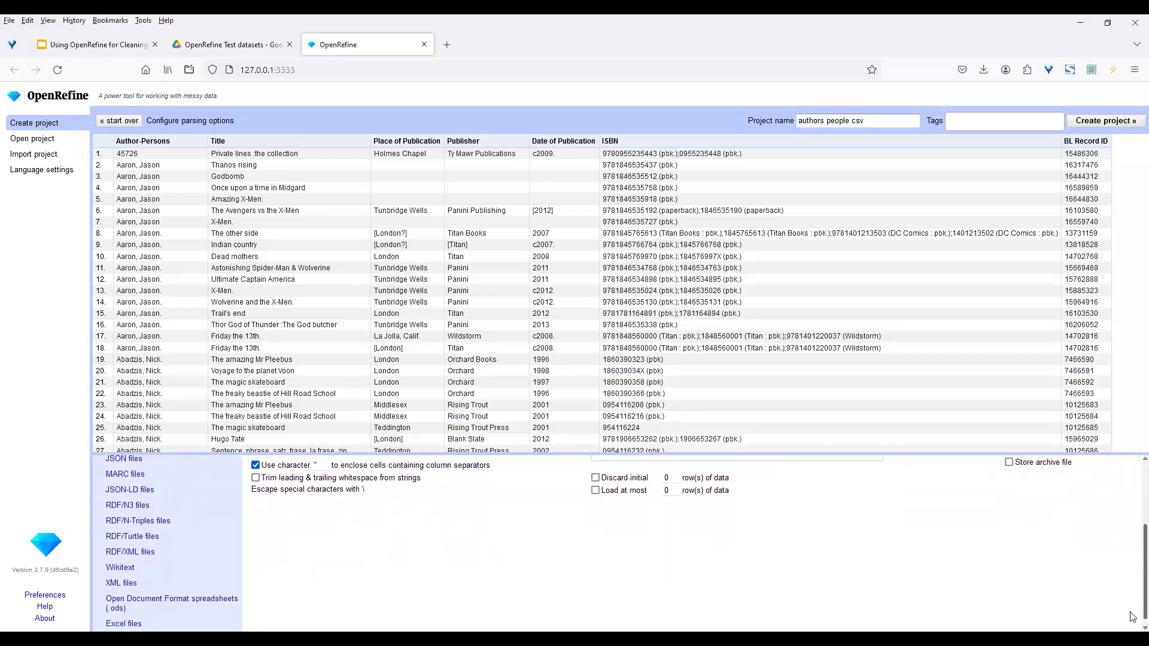
pyautogui.scroll(-1, 1132, 625)
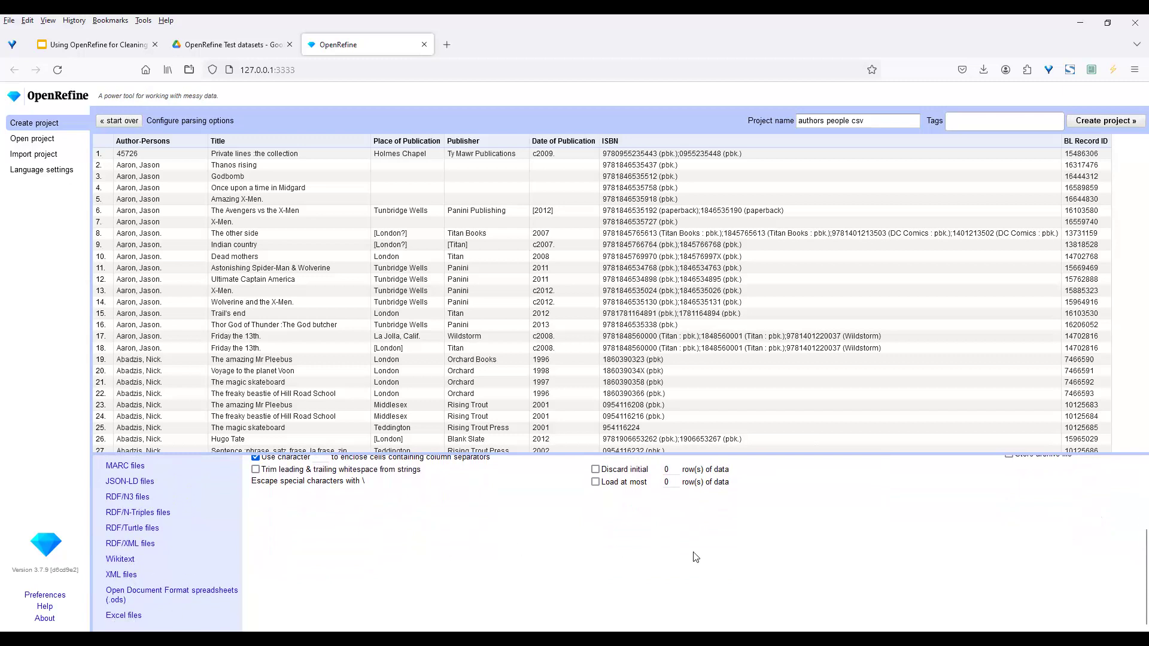
pyautogui.scroll(3, 1132, 594)
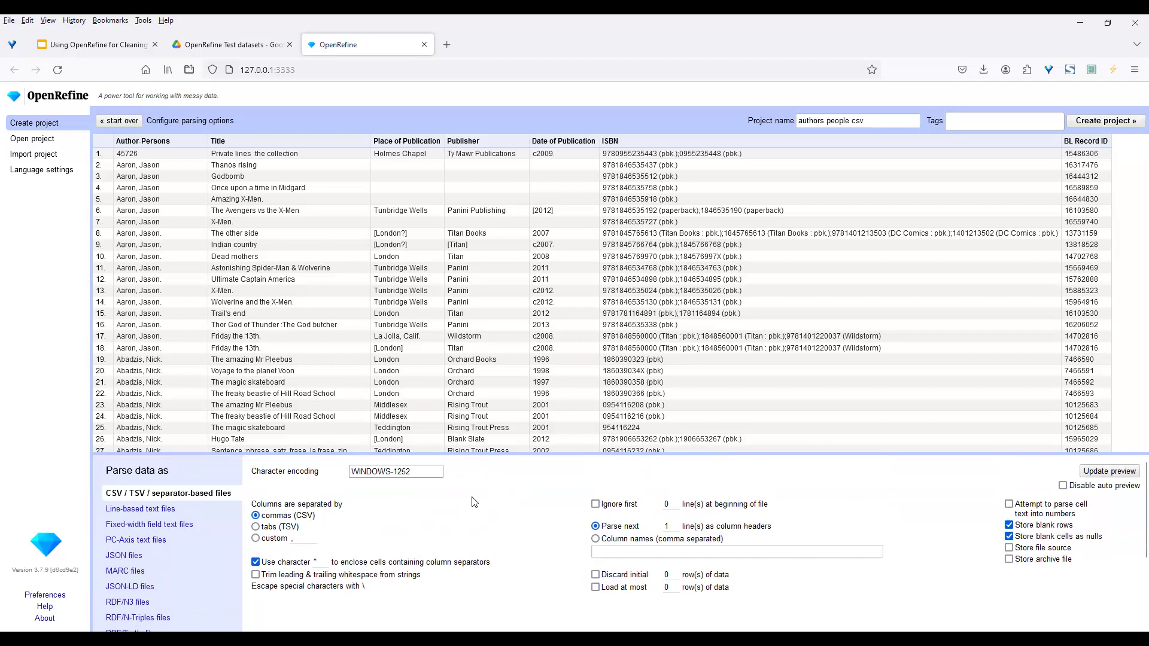
pyautogui.click(414, 471)
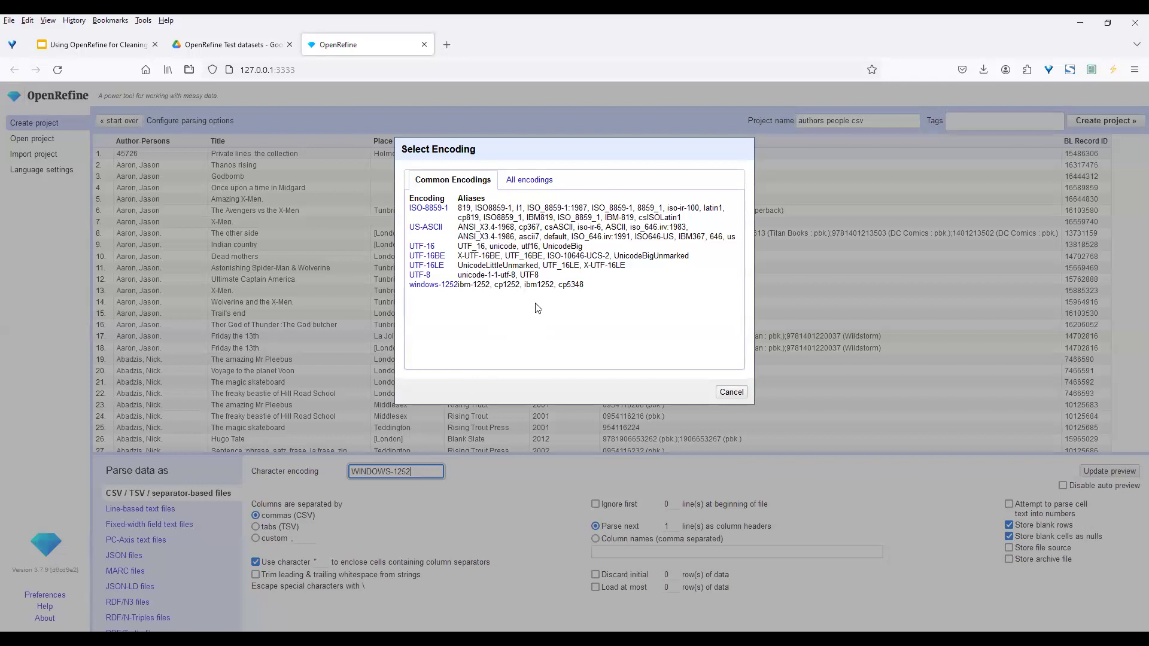
pyautogui.click(546, 181)
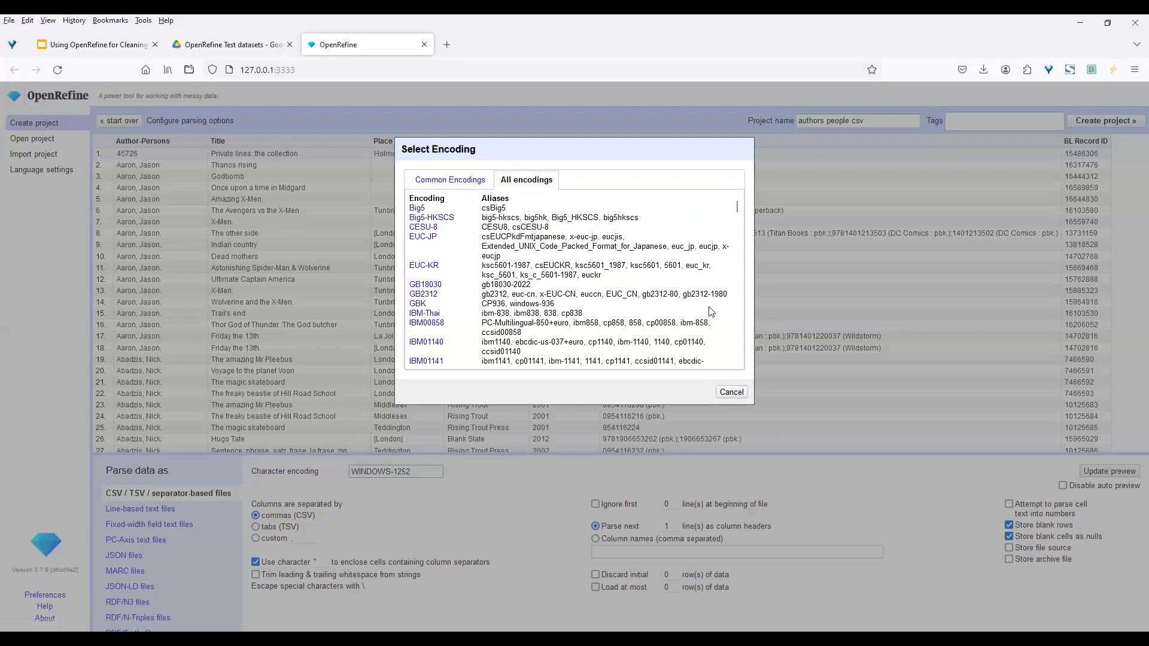
pyautogui.scroll(-5, 737, 309)
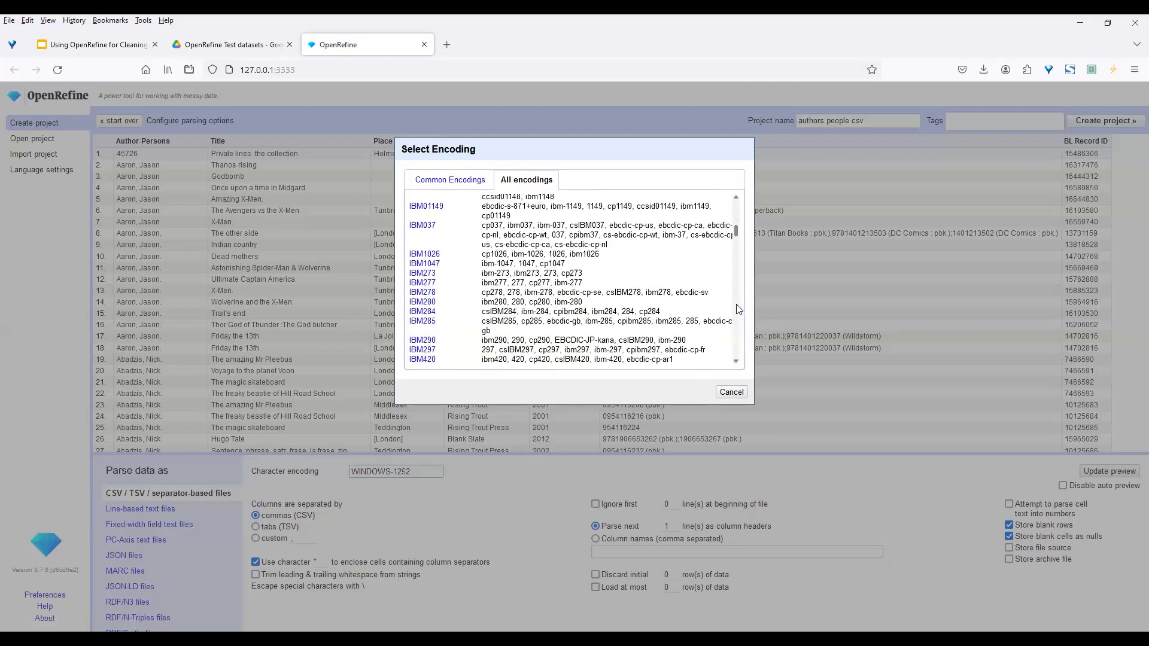
pyautogui.scroll(-5, 738, 309)
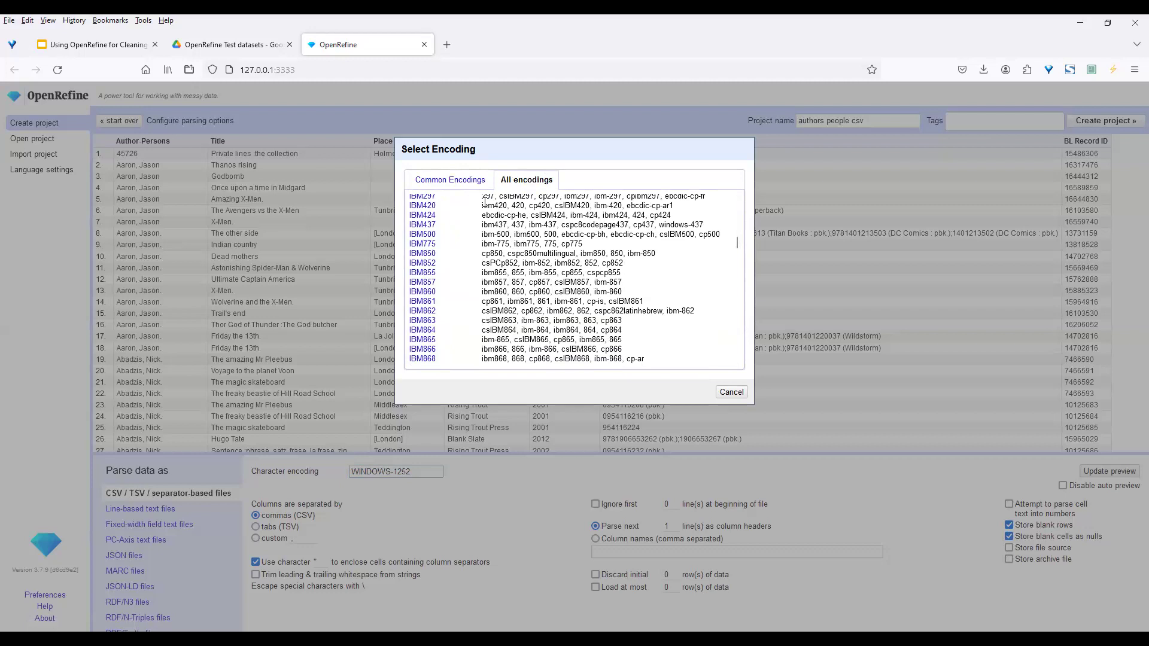
pyautogui.click(459, 182)
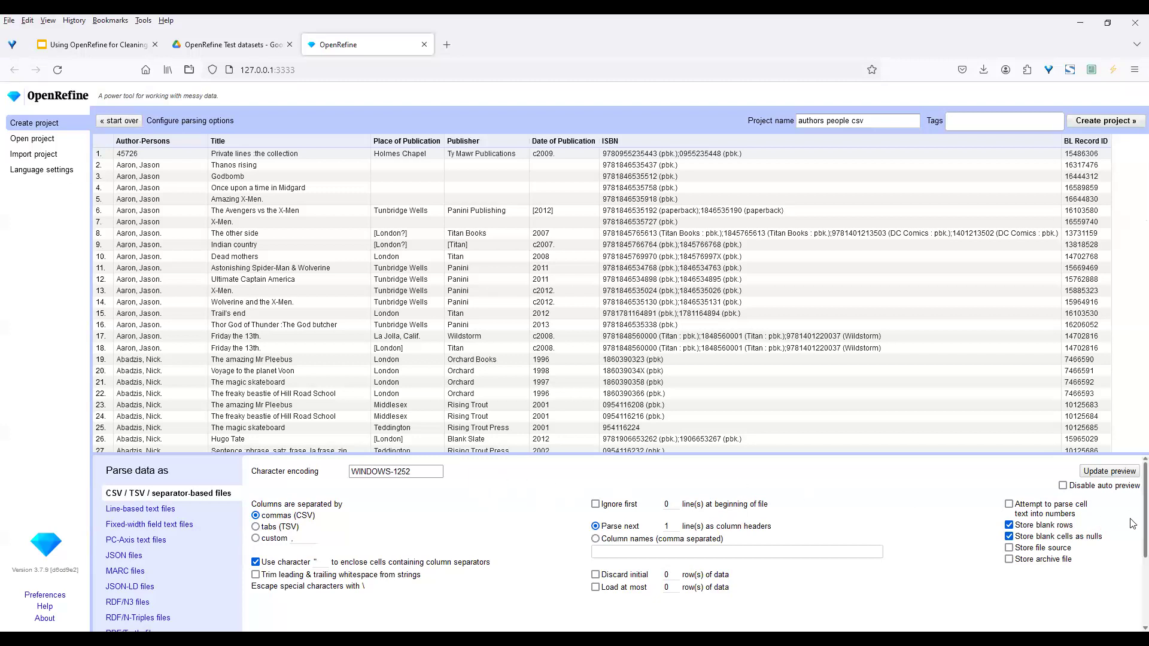
# Check the preview columns from Author-Persons to BL Record ID, then edit the Project name to 'authors people csv'
pyautogui.scroll(-1, 1131, 538)
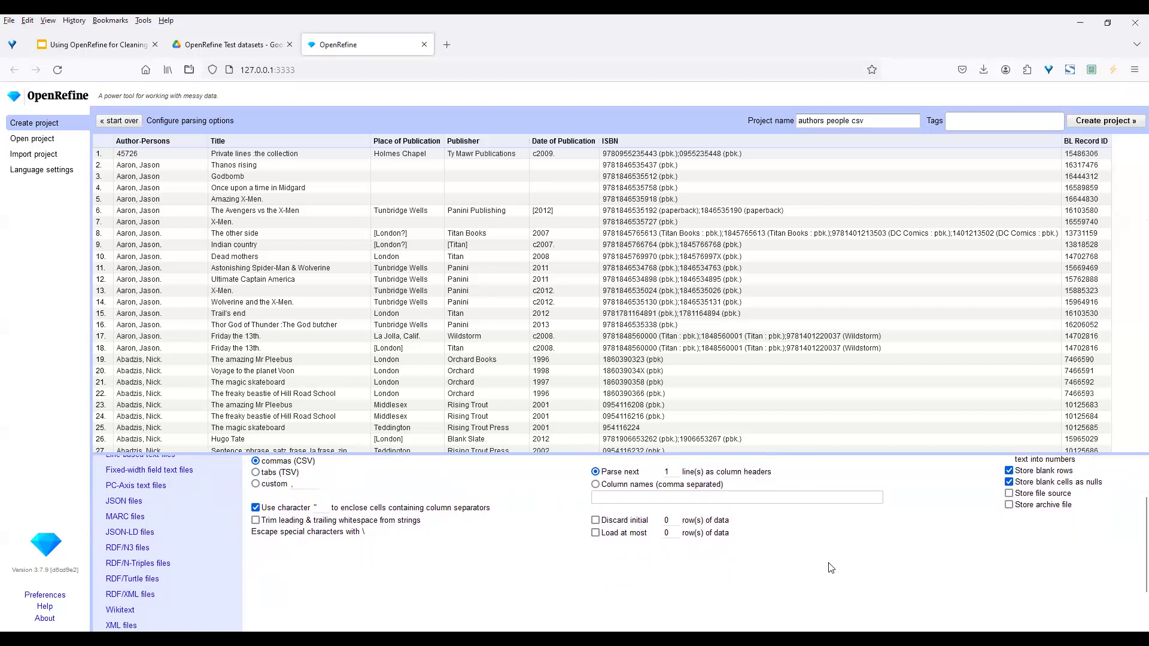
pyautogui.scroll(2, 1133, 577)
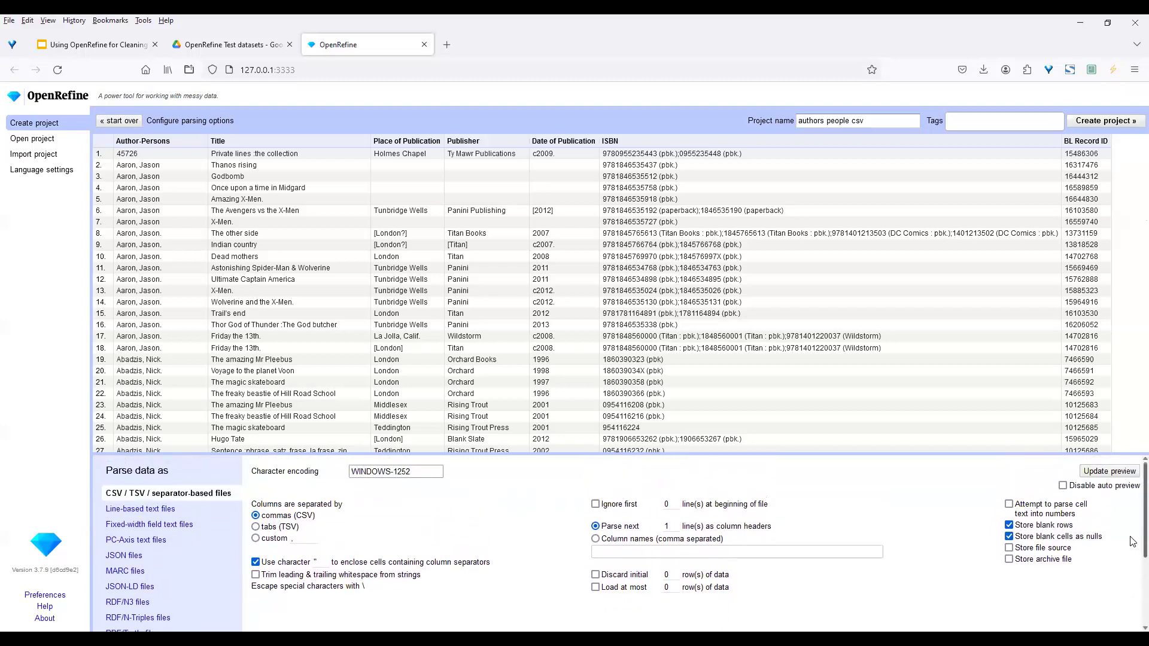
pyautogui.moveTo(1130, 537); pyautogui.dragTo(1130, 526)
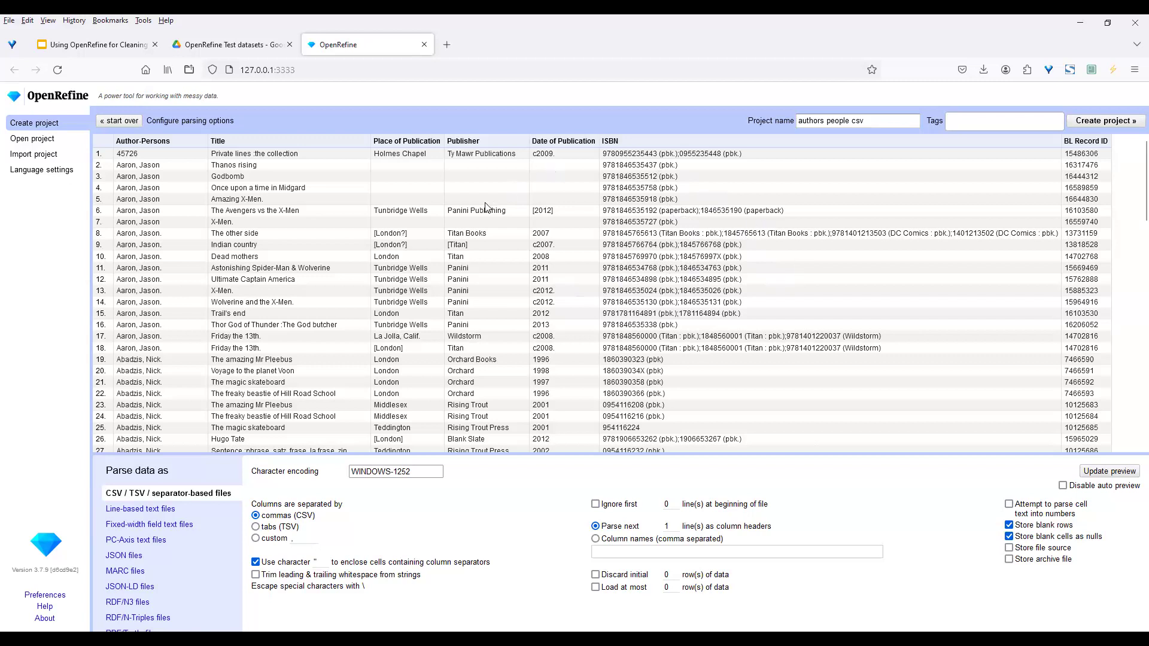
pyautogui.click(868, 122)
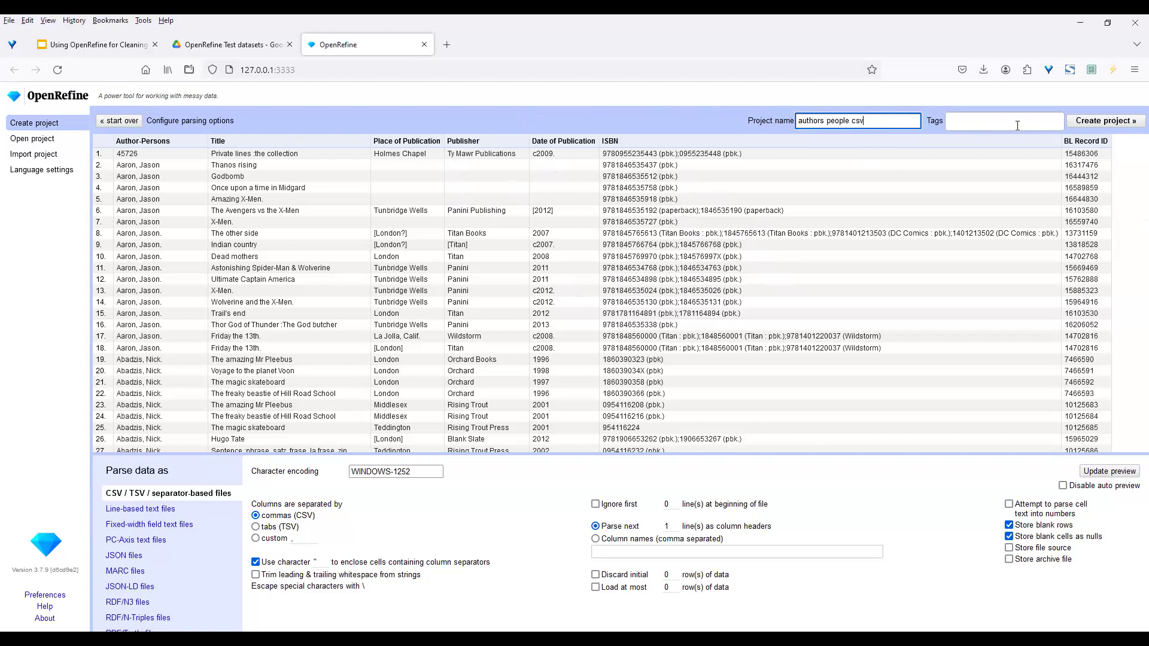
# Create the 'authors people csv' project and show 25 of its 17422 rows per page
pyautogui.click(1099, 122)
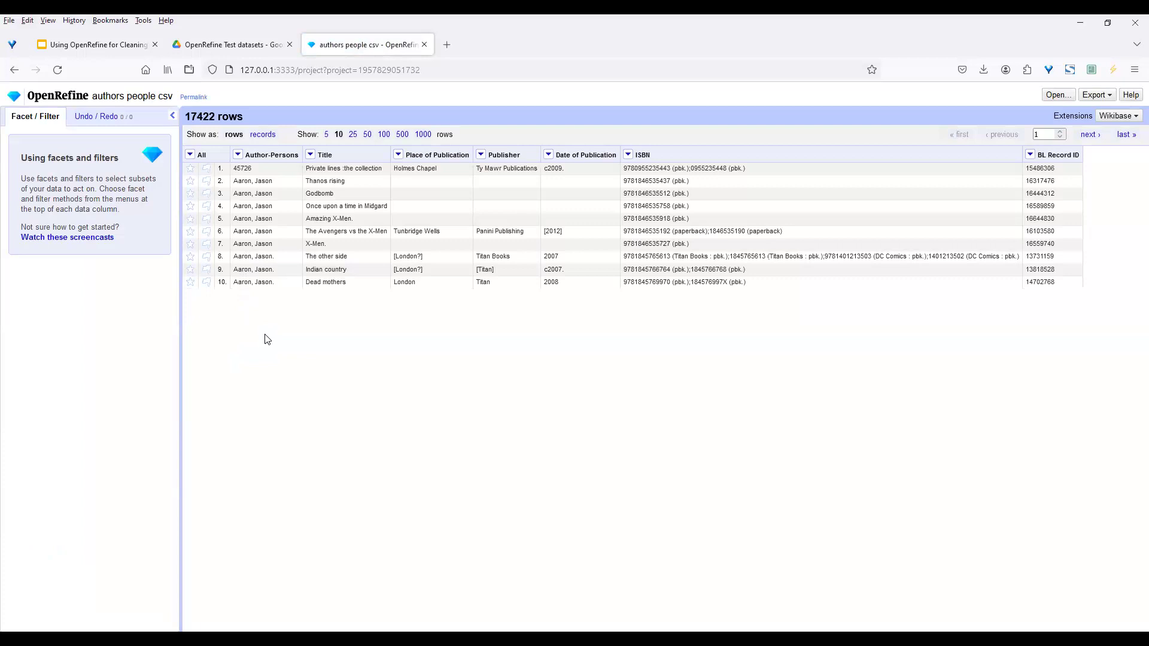
pyautogui.click(353, 134)
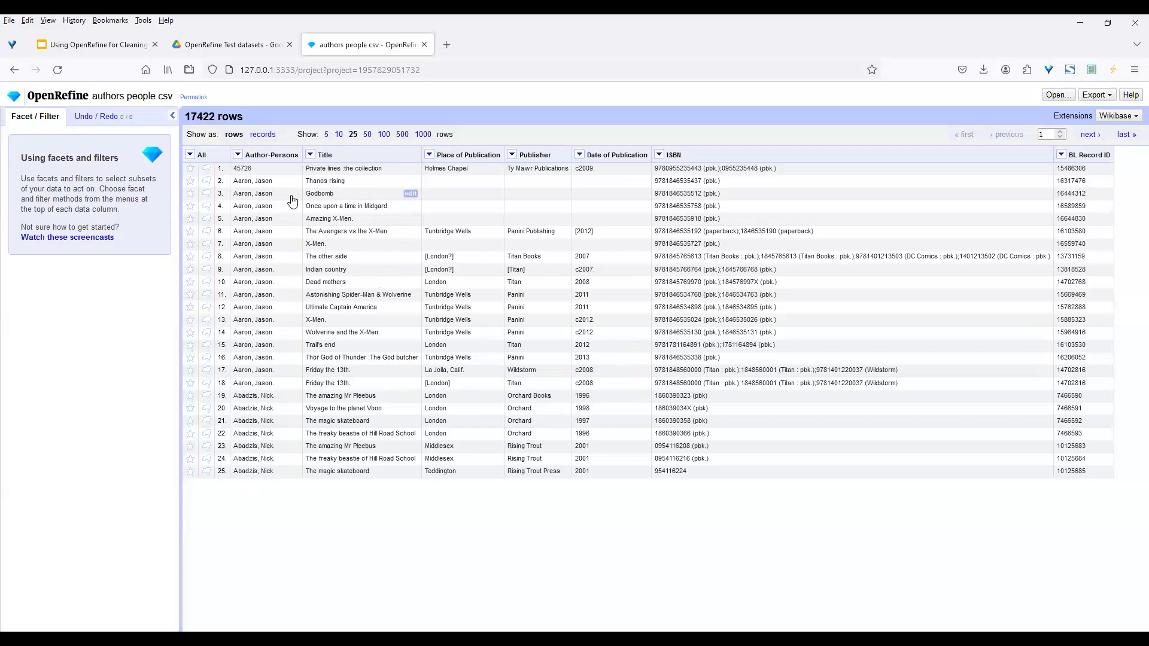
# Glance at the Author-Persons column menu, then open the Publisher column's menu
pyautogui.click(237, 156)
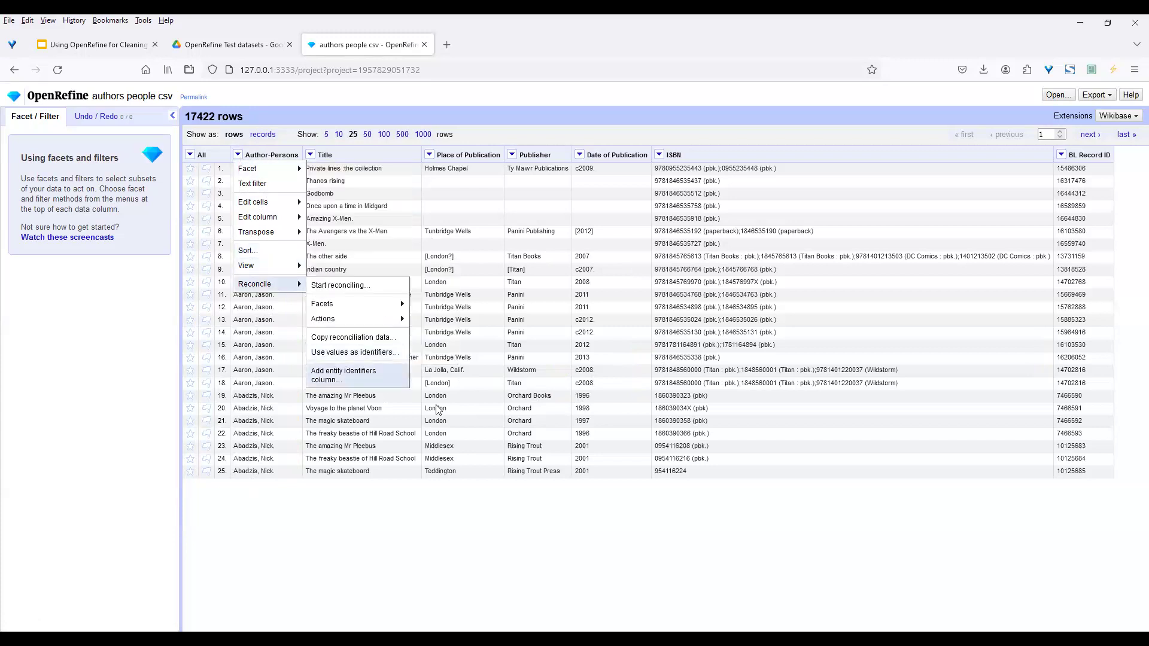
pyautogui.click(837, 517)
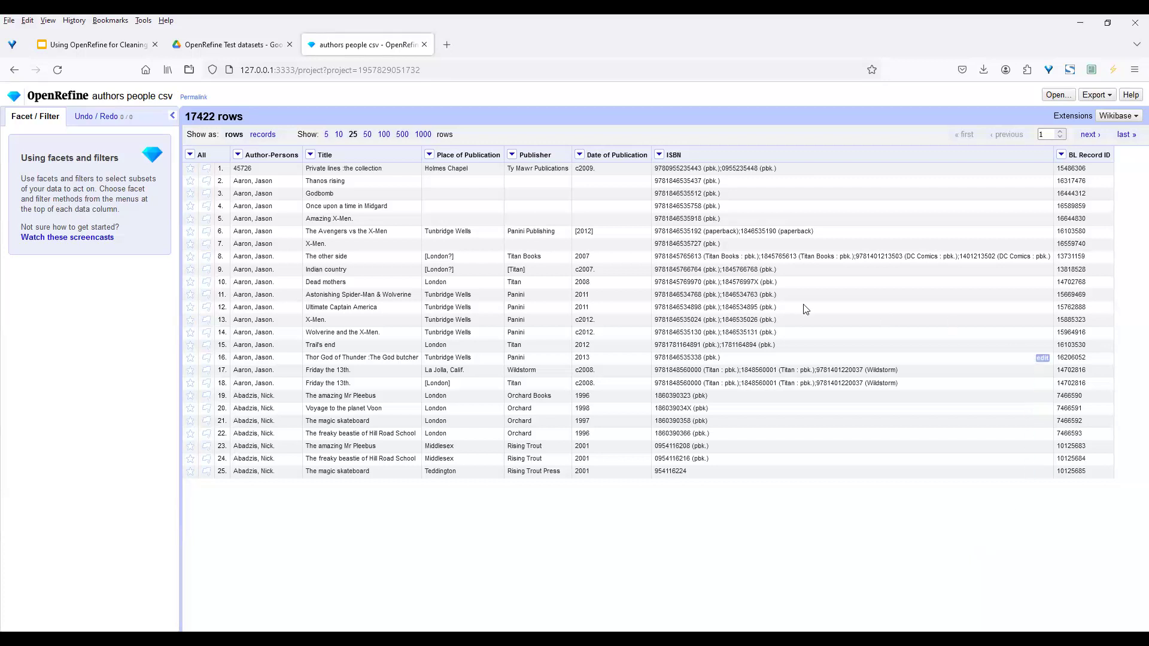
pyautogui.click(512, 156)
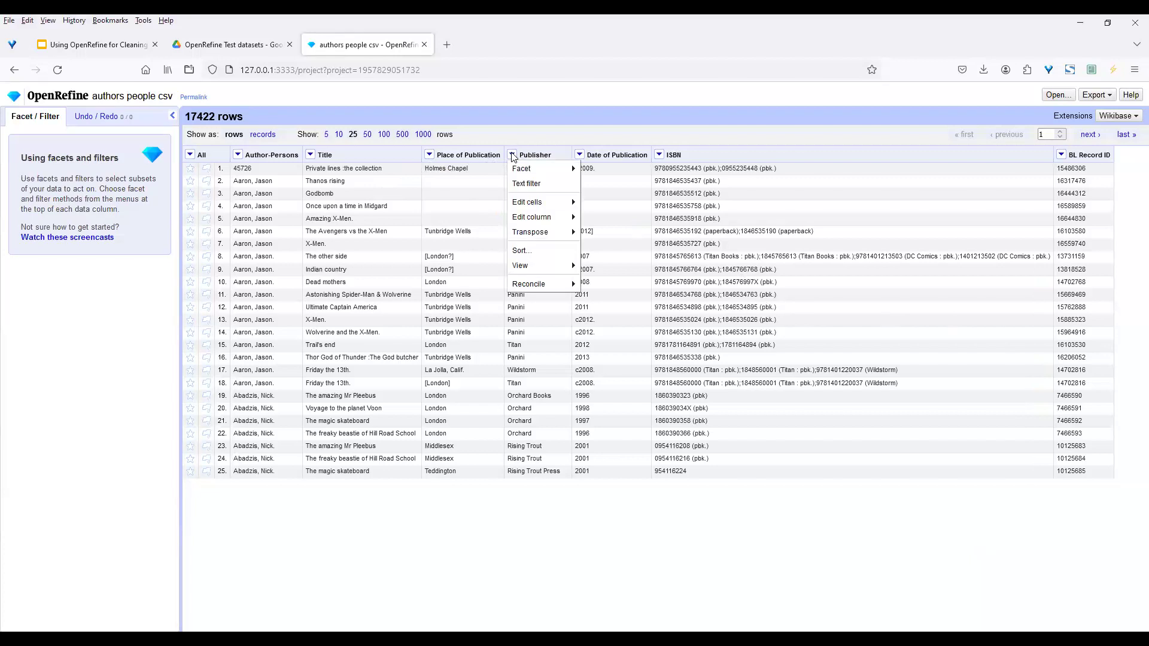
# Add a Publisher text facet and scroll its 1660 choices down to the Titan entries
pyautogui.moveTo(532, 170)
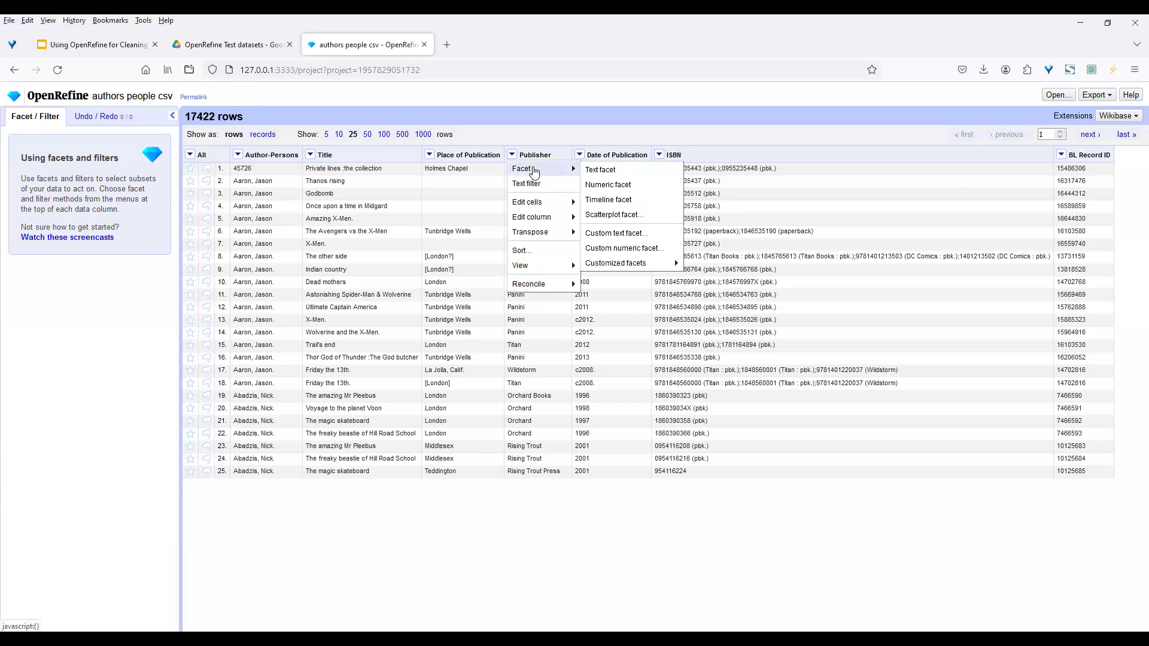
pyautogui.click(608, 171)
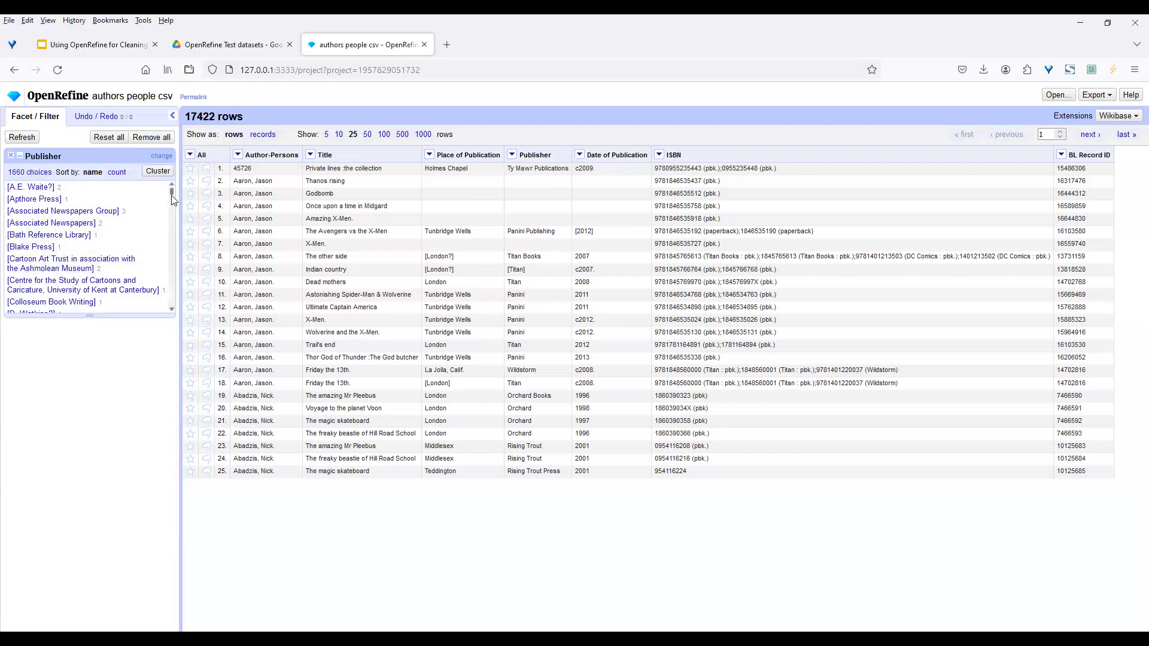
pyautogui.moveTo(171, 192); pyautogui.dragTo(171, 202)
pyautogui.moveTo(171, 232); pyautogui.dragTo(172, 295)
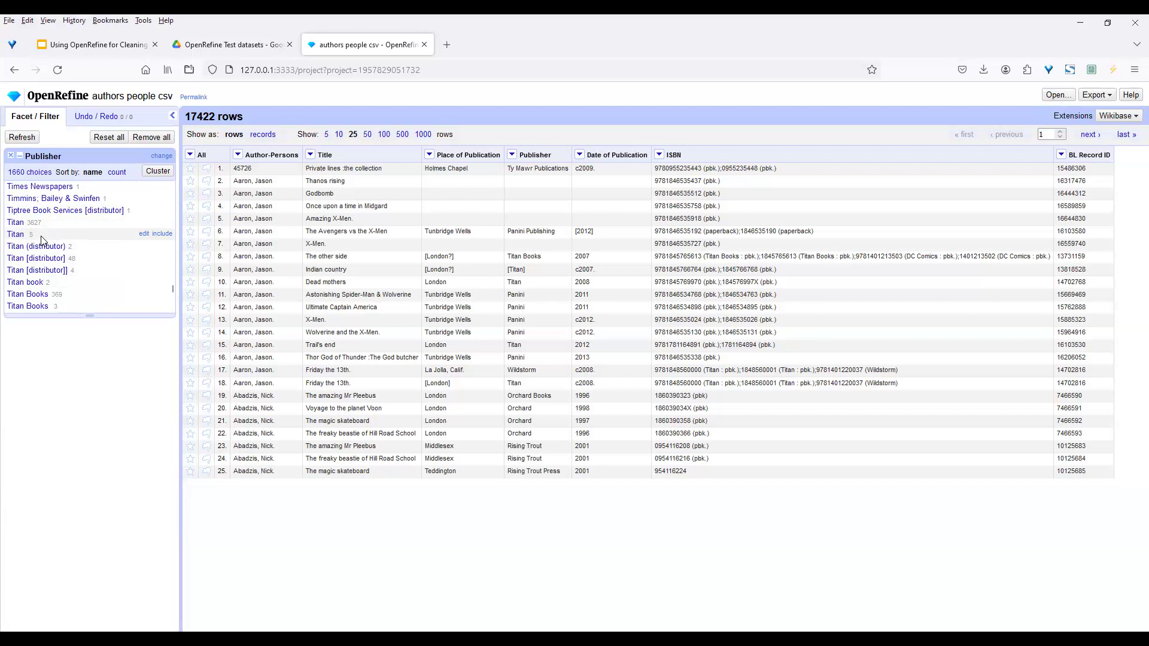
# Merge the five-row Titan duplicate into Titan (now 3632 rows), leaving the main Titan entry unchanged
pyautogui.click(142, 234)
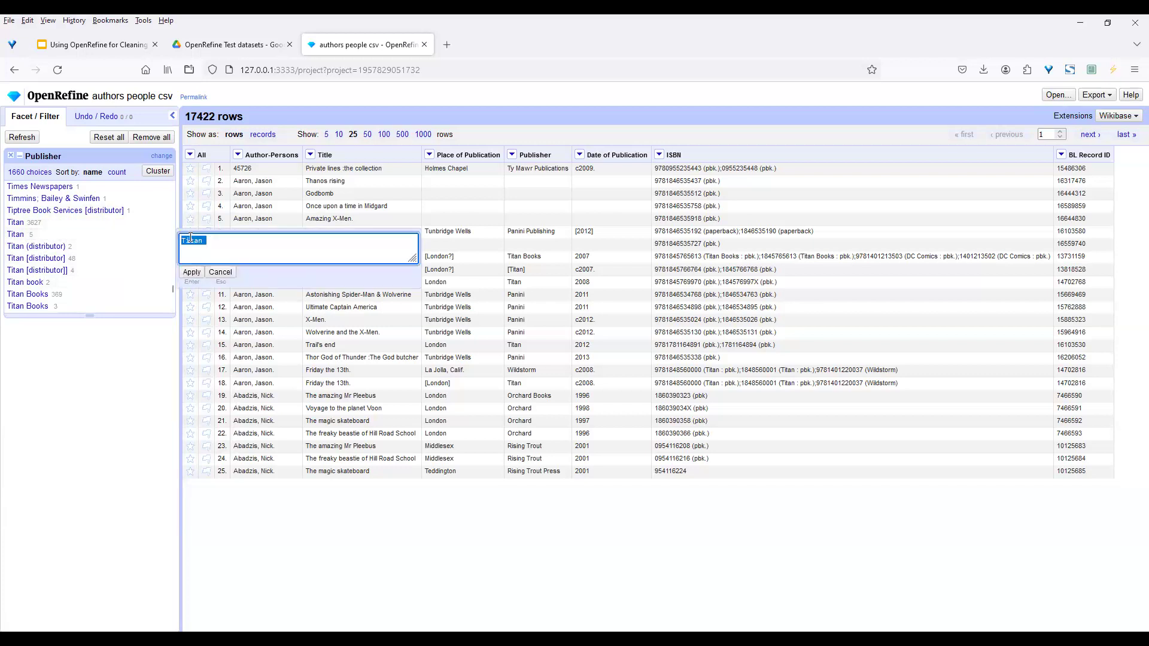
pyautogui.click(221, 242)
pyautogui.click(192, 274)
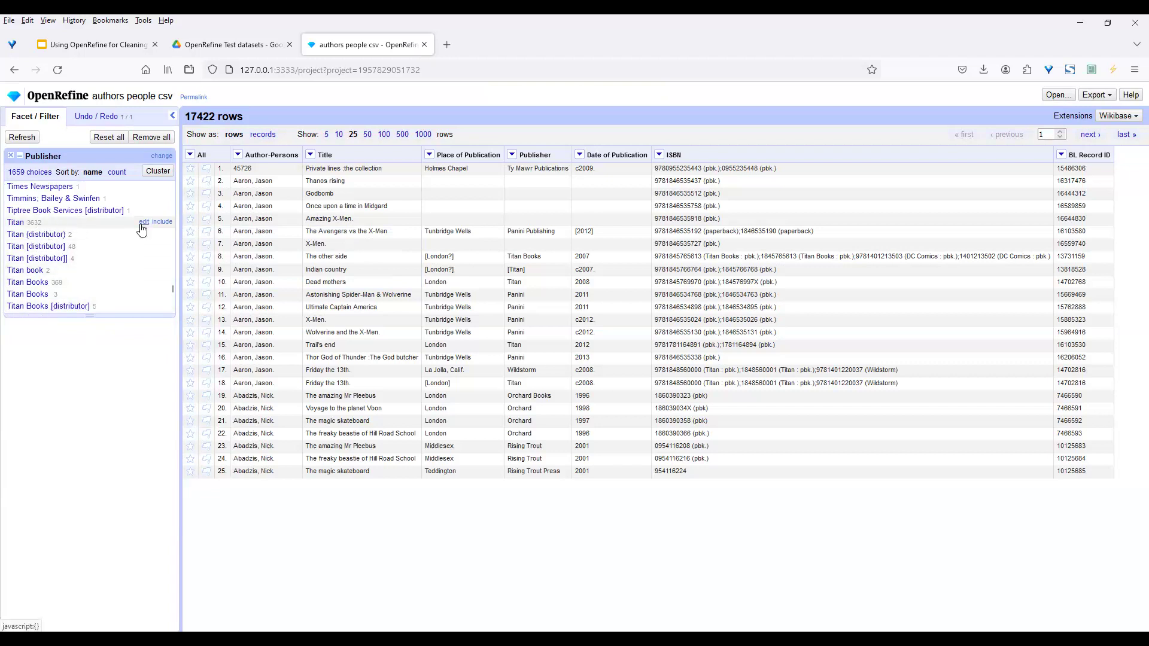
pyautogui.click(143, 222)
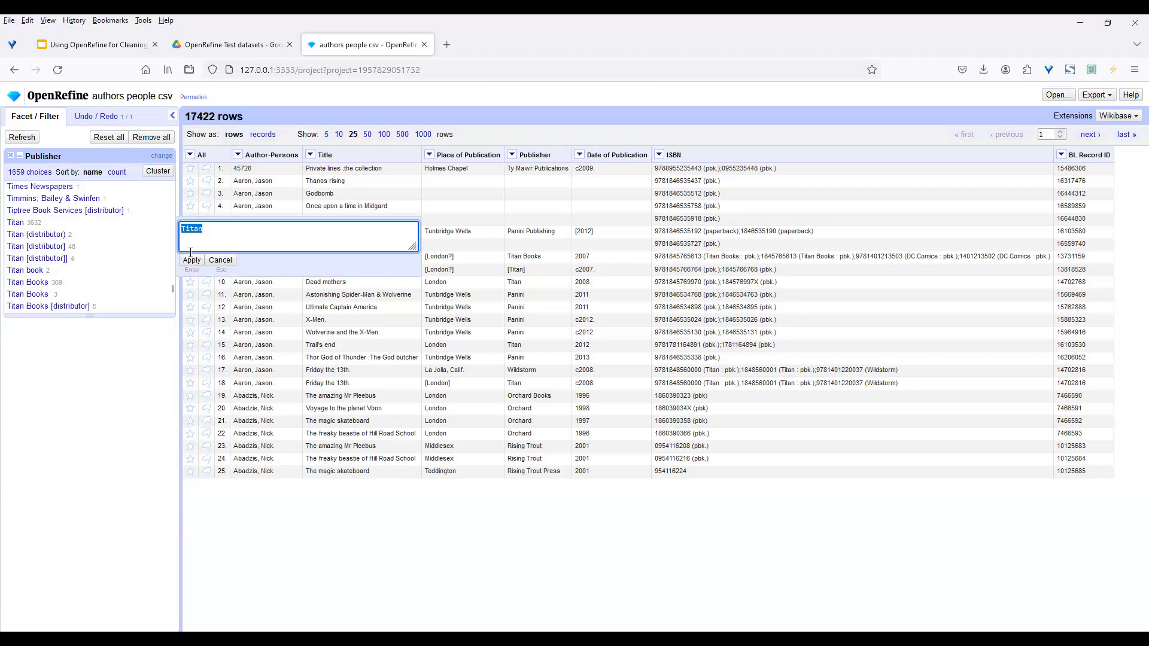
pyautogui.click(221, 260)
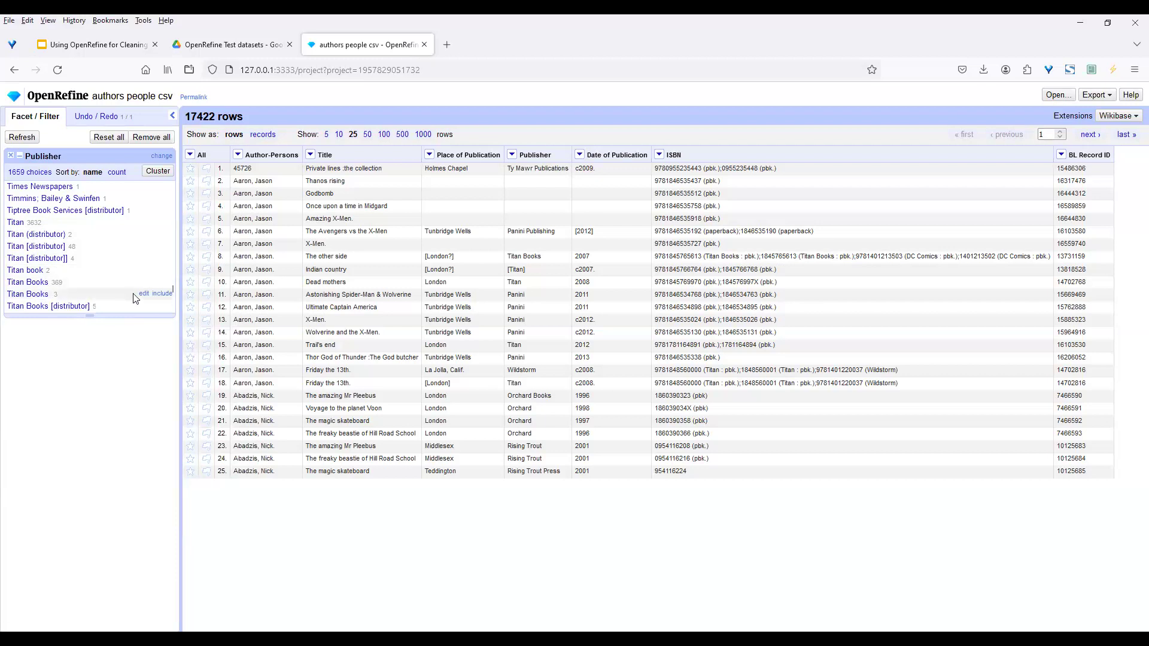
# Select the 'Titan book' choice in the Publisher facet to show its 2 rows
pyautogui.scroll(-3, 172, 311)
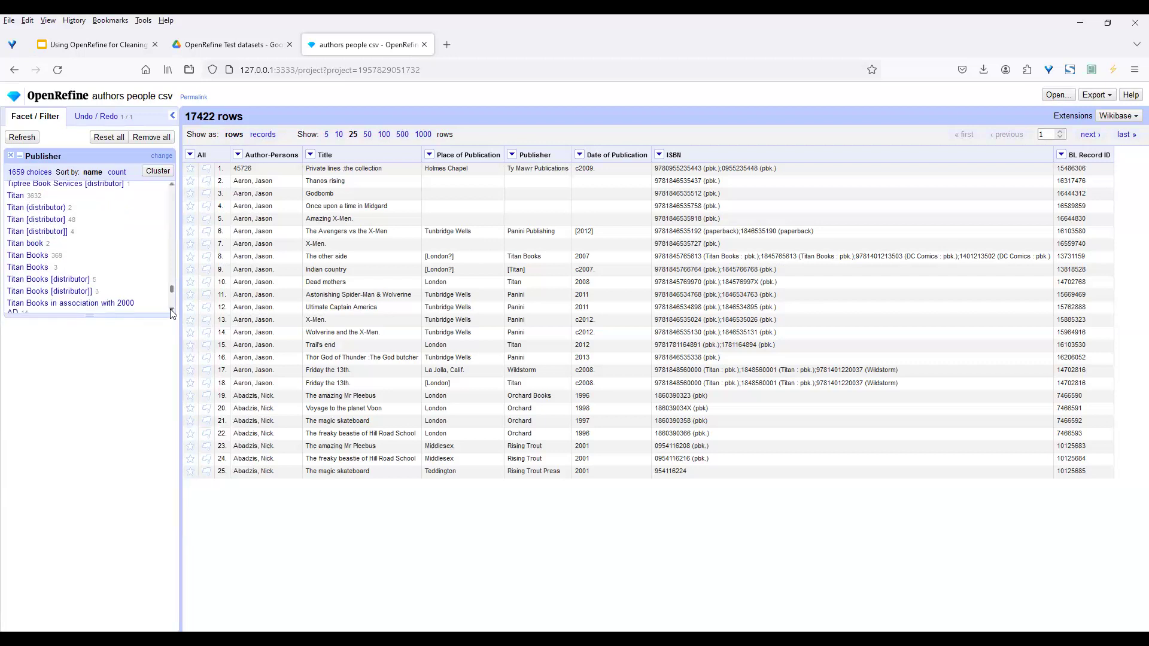
pyautogui.scroll(-3, 171, 311)
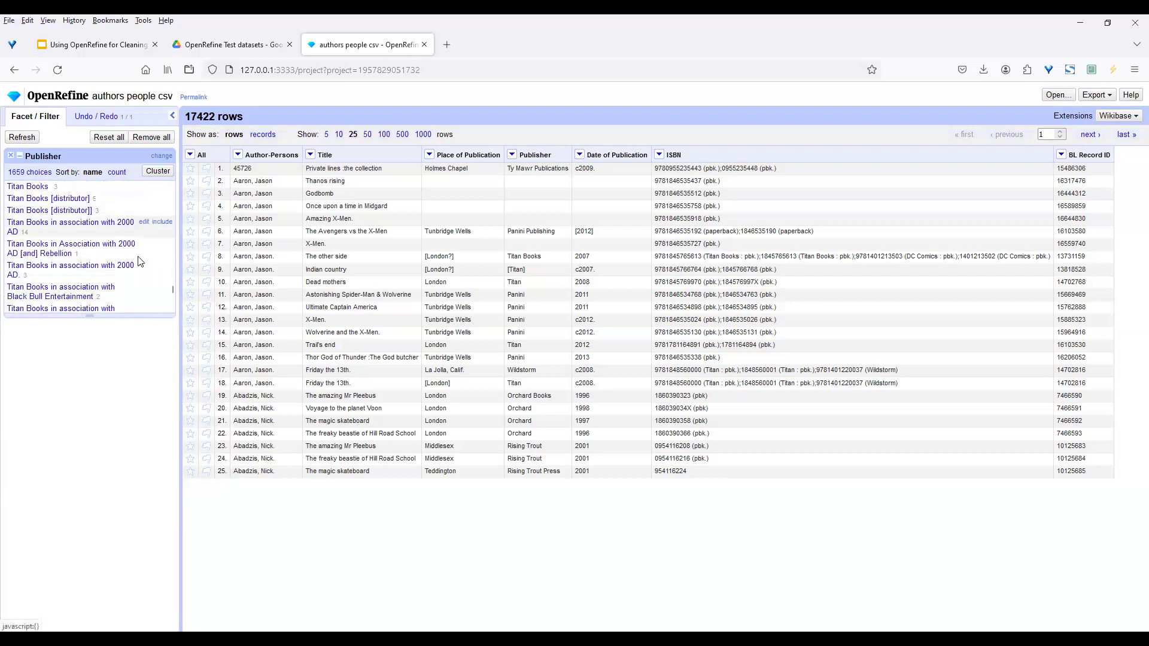
pyautogui.scroll(3, 172, 186)
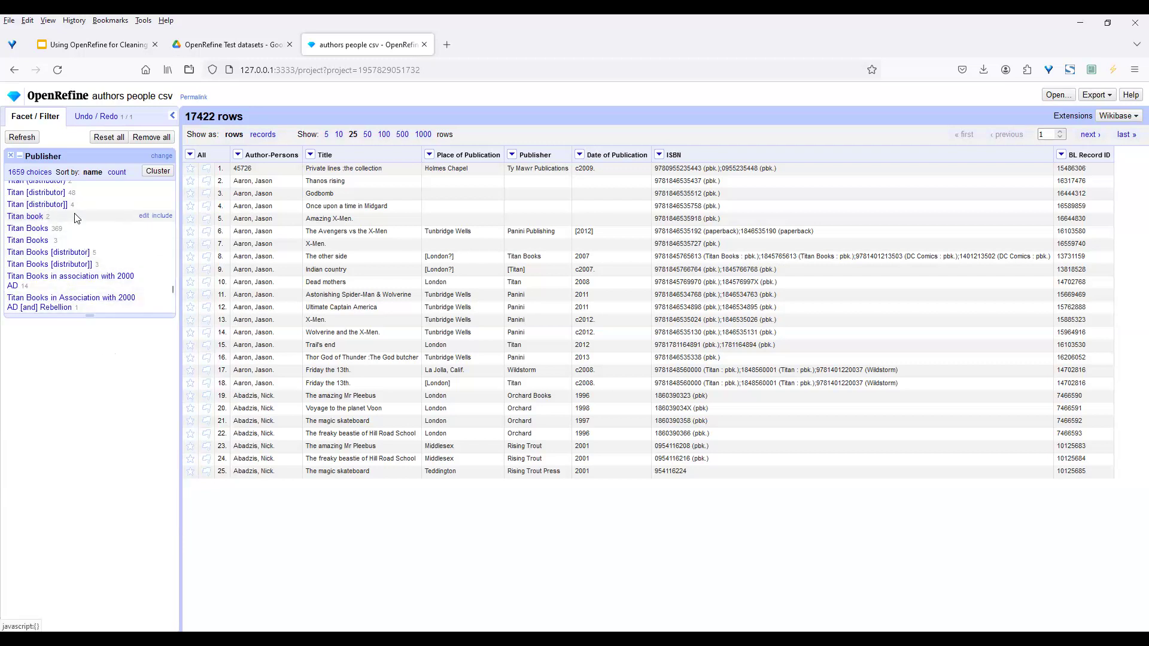
pyautogui.click(25, 217)
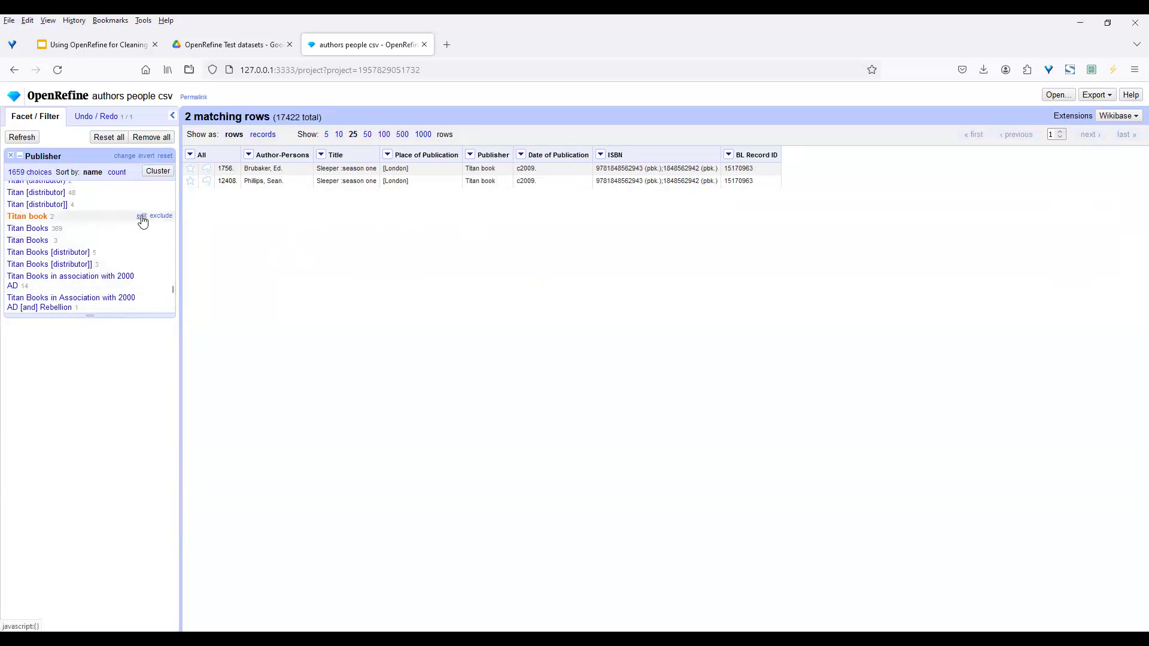
# Rename the facet value 'Titan book' to 'Titan Books', bringing Titan Books to 371 rows
pyautogui.click(141, 217)
pyautogui.click(241, 223)
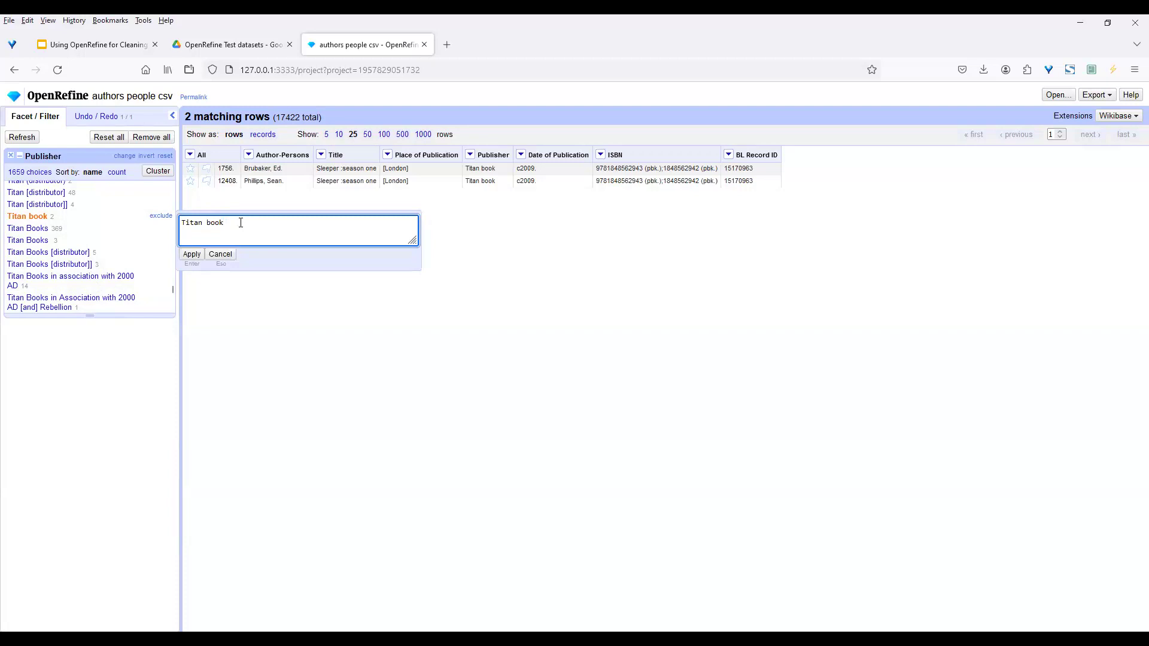
pyautogui.write('s')
pyautogui.press('Delete')
pyautogui.press('Delete')
pyautogui.write('B')
pyautogui.click(192, 254)
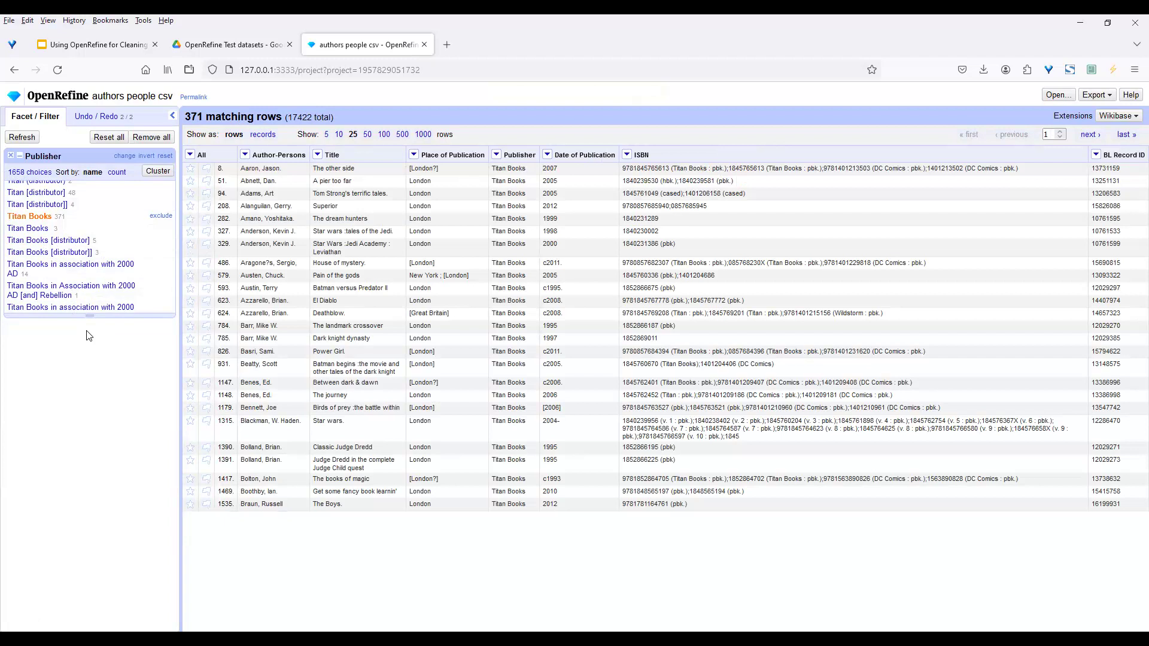
# Undo both publisher edits in the history, back to project creation
pyautogui.click(103, 117)
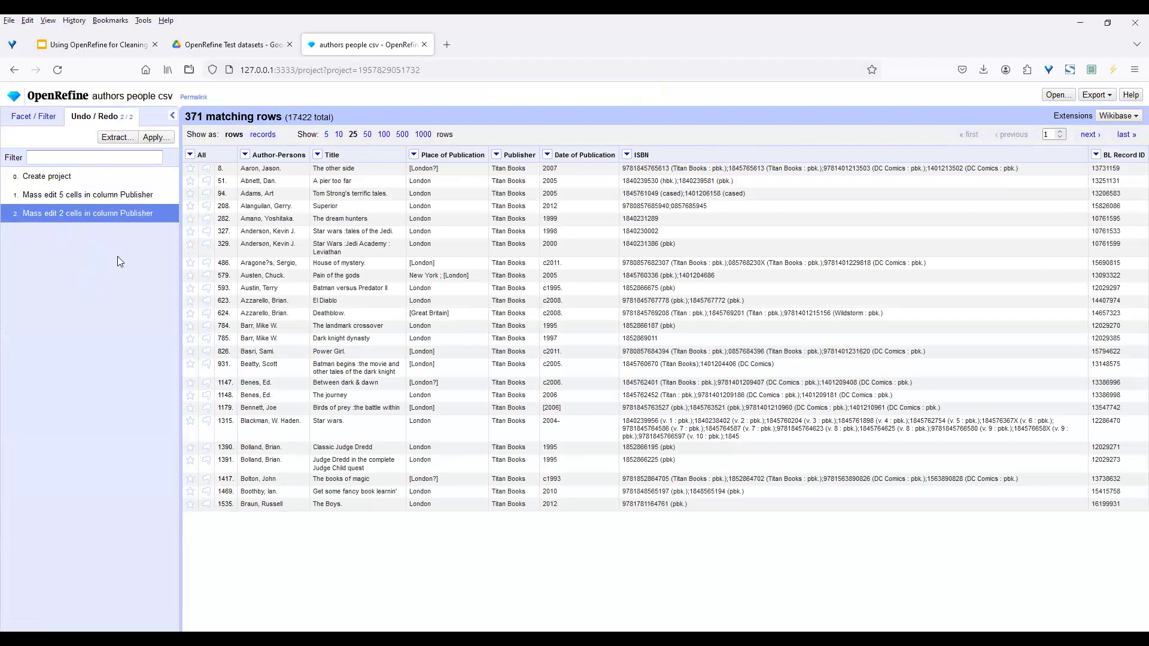
pyautogui.click(87, 196)
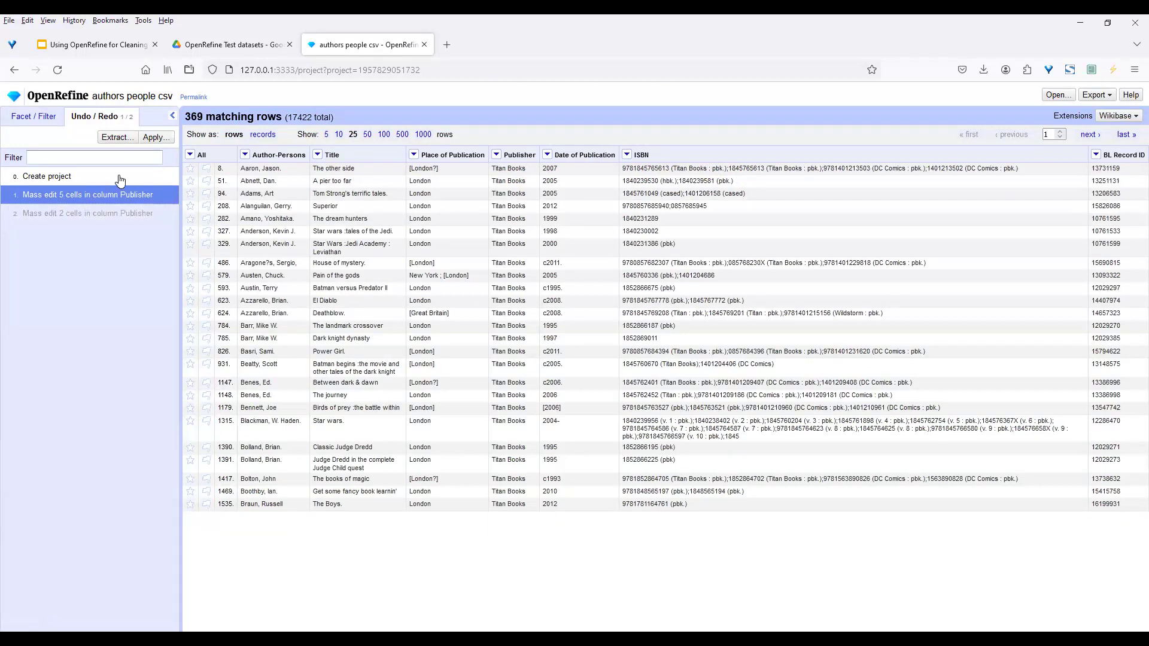
pyautogui.click(154, 137)
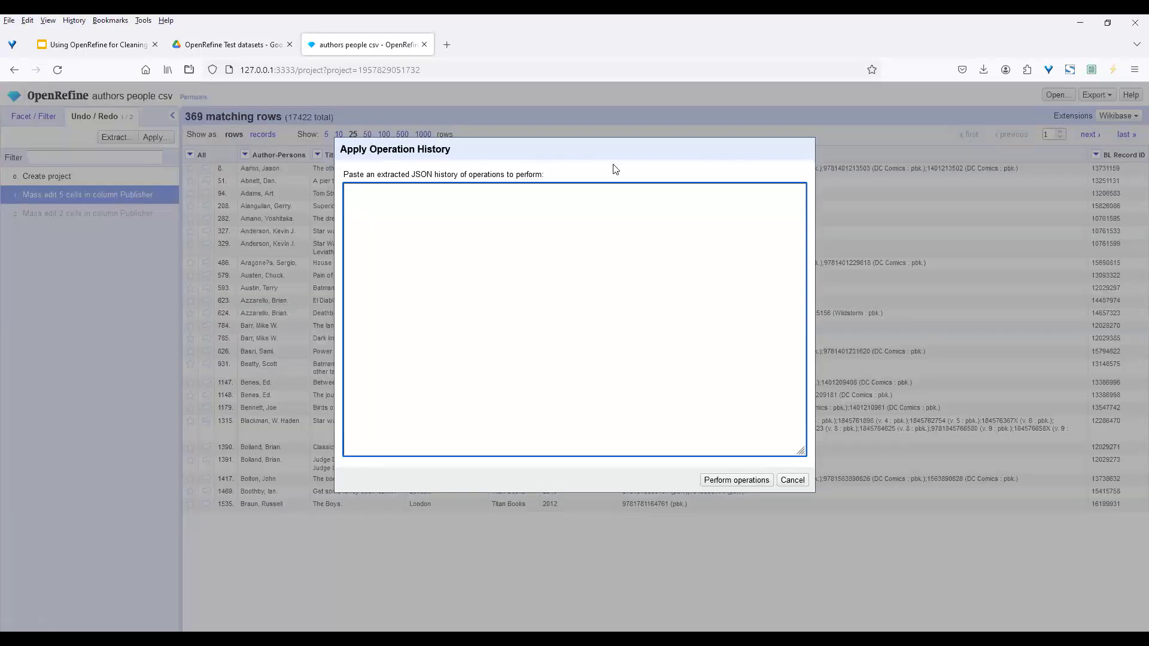
pyautogui.click(792, 482)
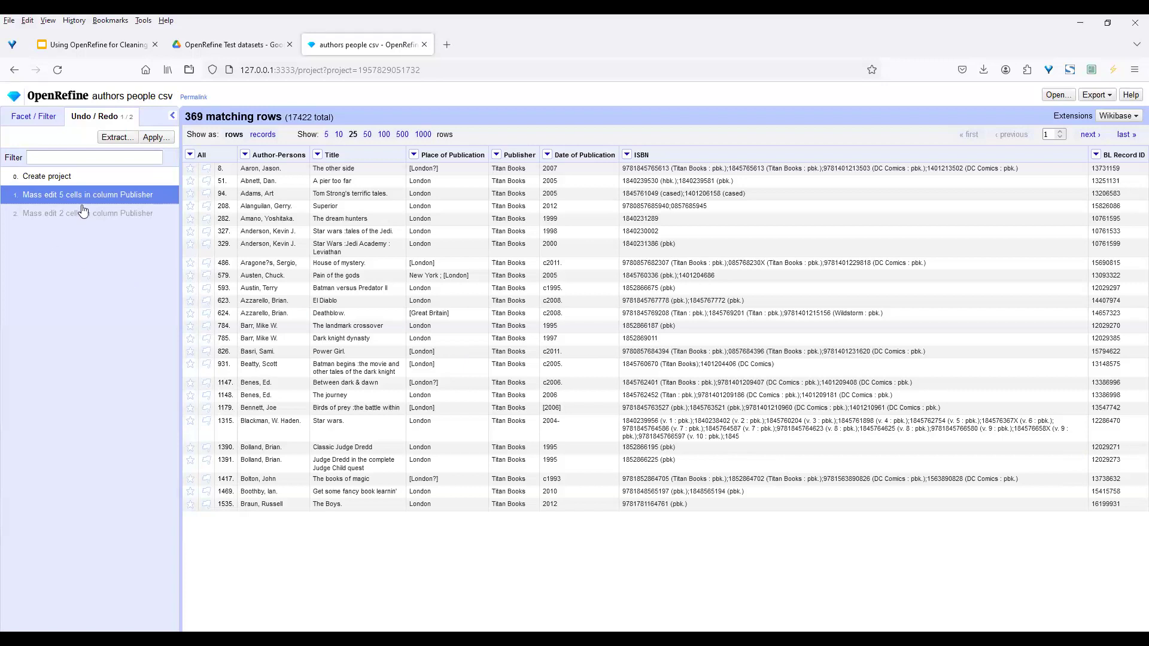
pyautogui.click(82, 178)
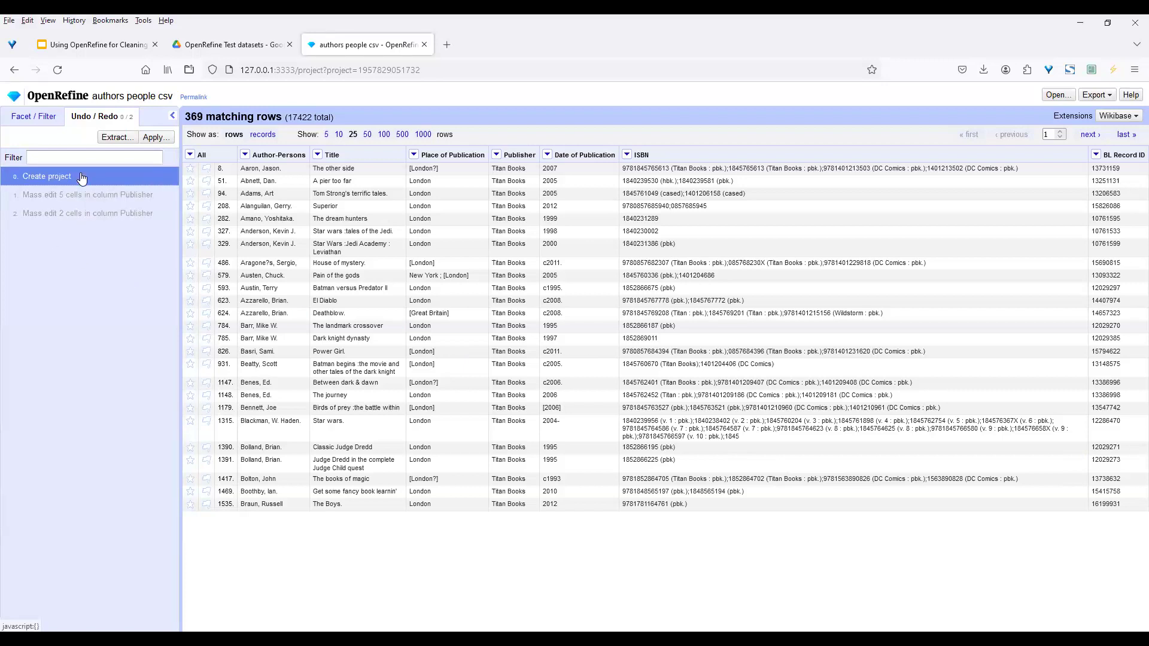
# Redo the five-cell Titan edit and the two-cell Titan Books edit
pyautogui.click(51, 116)
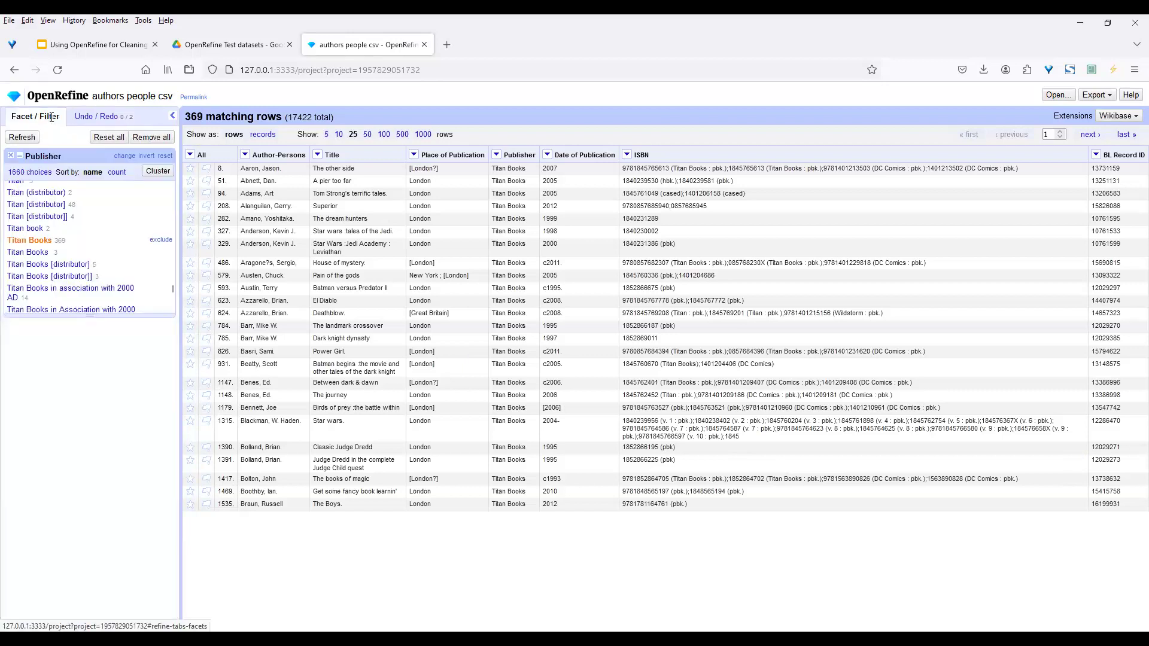
pyautogui.click(93, 116)
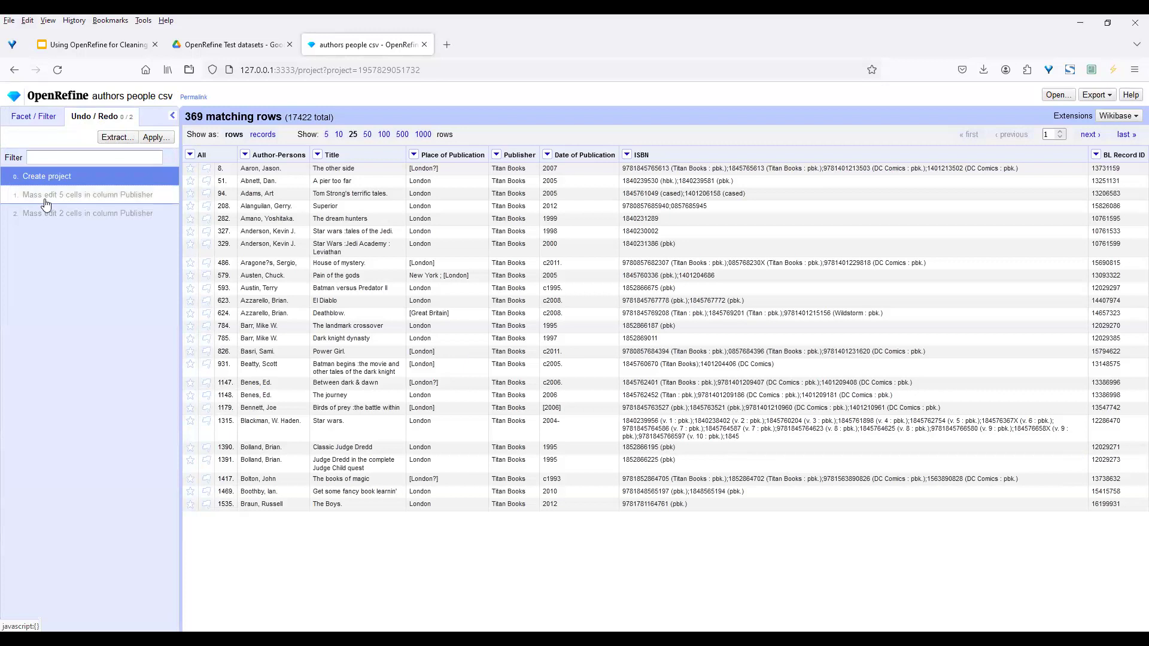
pyautogui.click(75, 196)
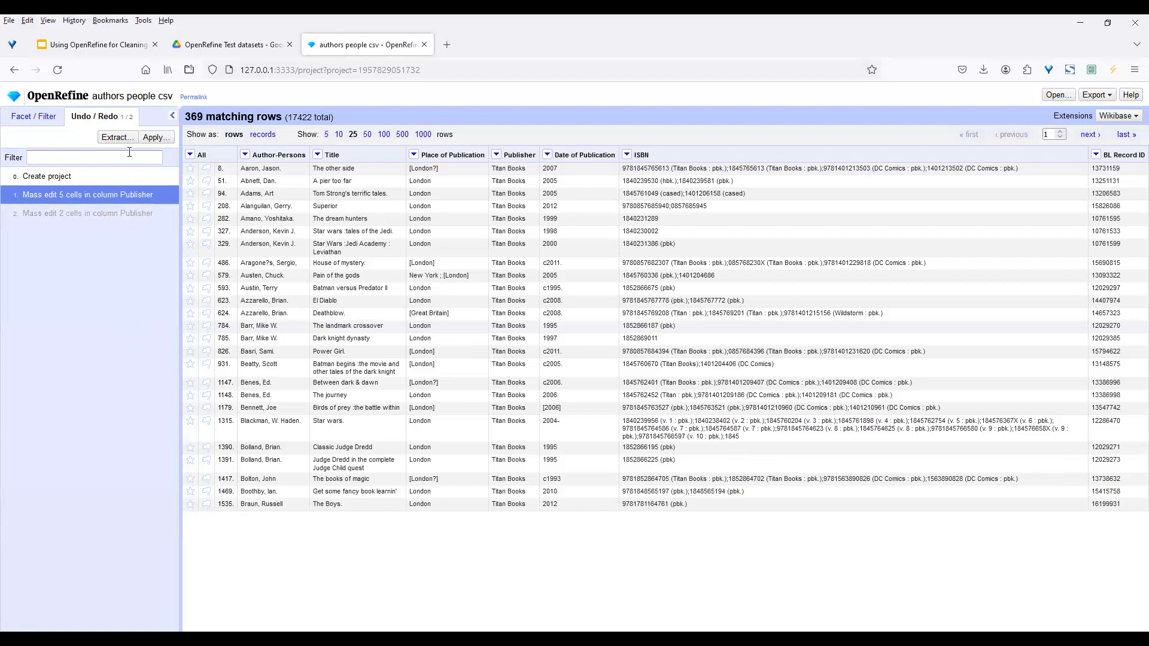
pyautogui.click(173, 116)
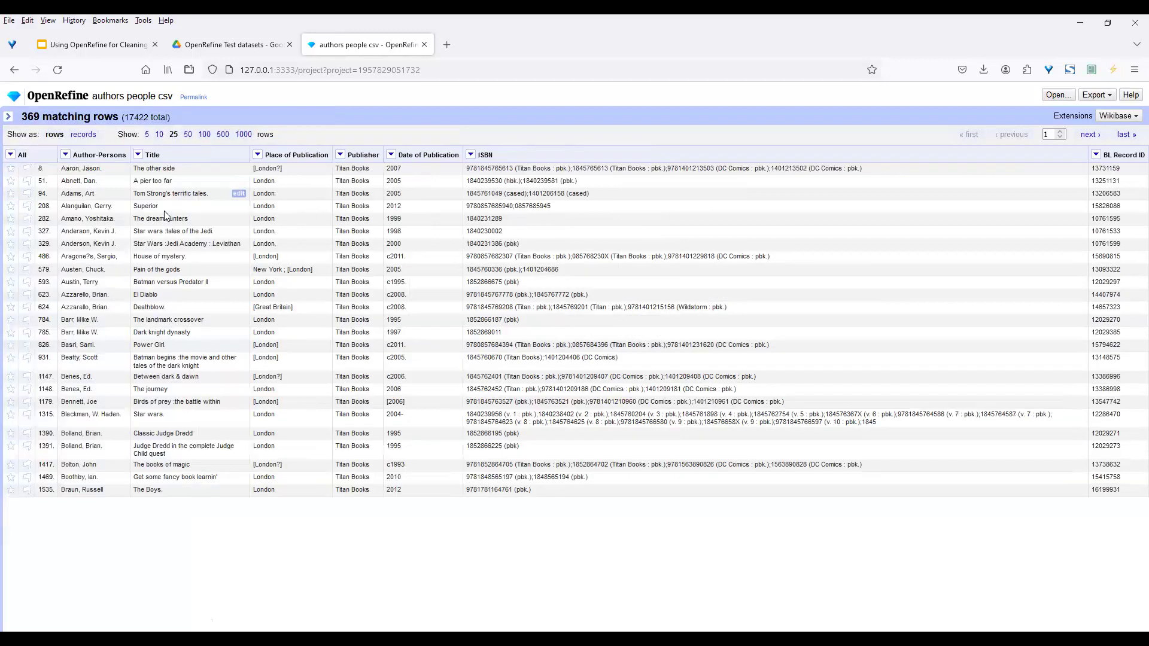
pyautogui.click(8, 117)
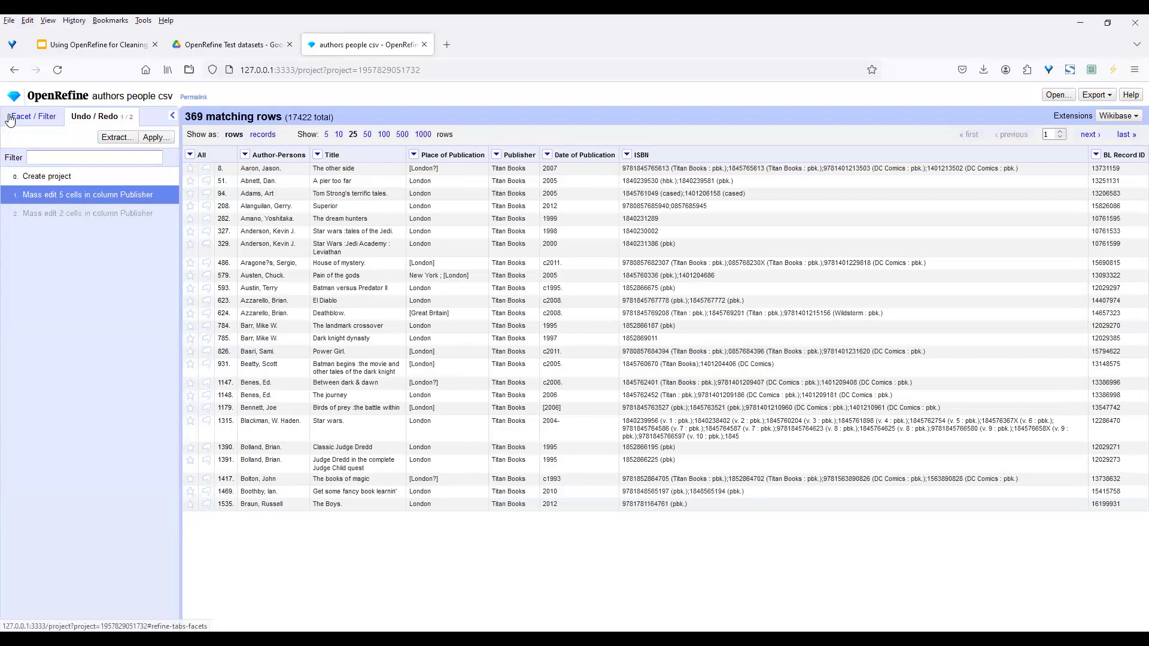
pyautogui.click(78, 213)
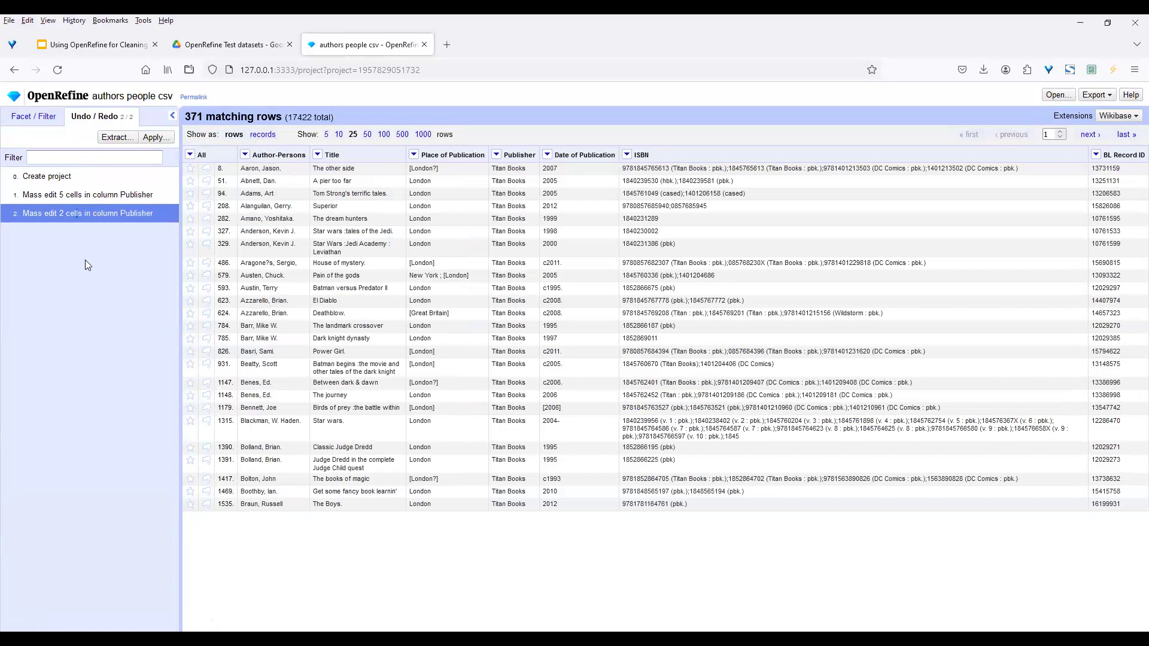
# Reset the Publisher facet's Titan Books selection so all 17422 rows are listed
pyautogui.click(38, 118)
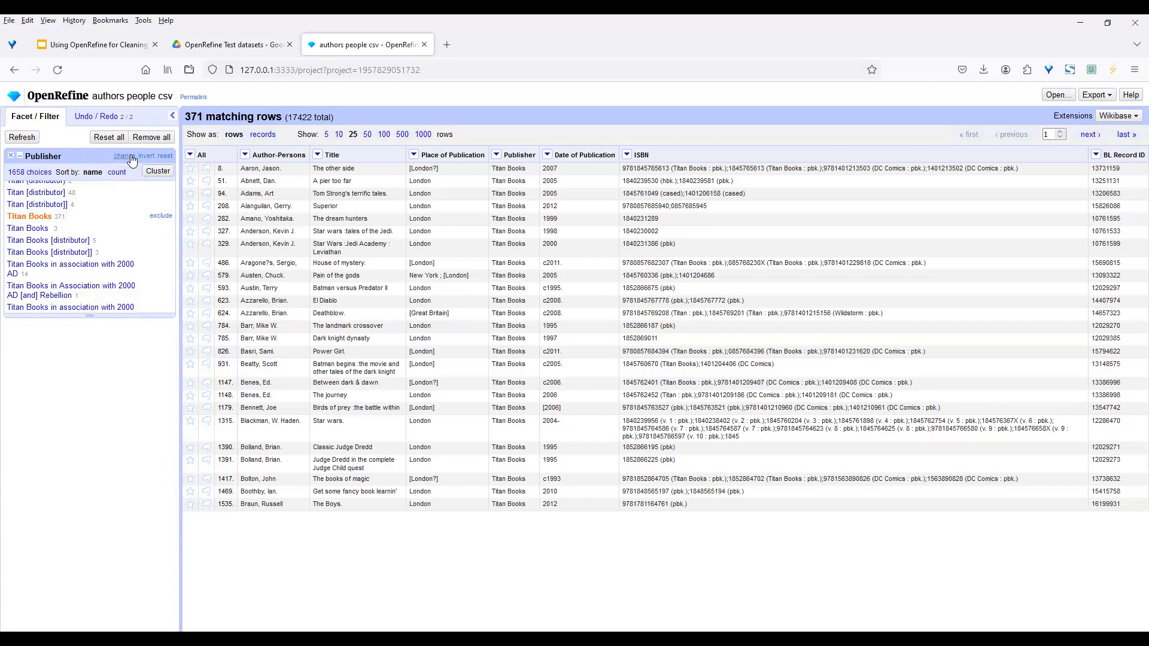
pyautogui.click(164, 156)
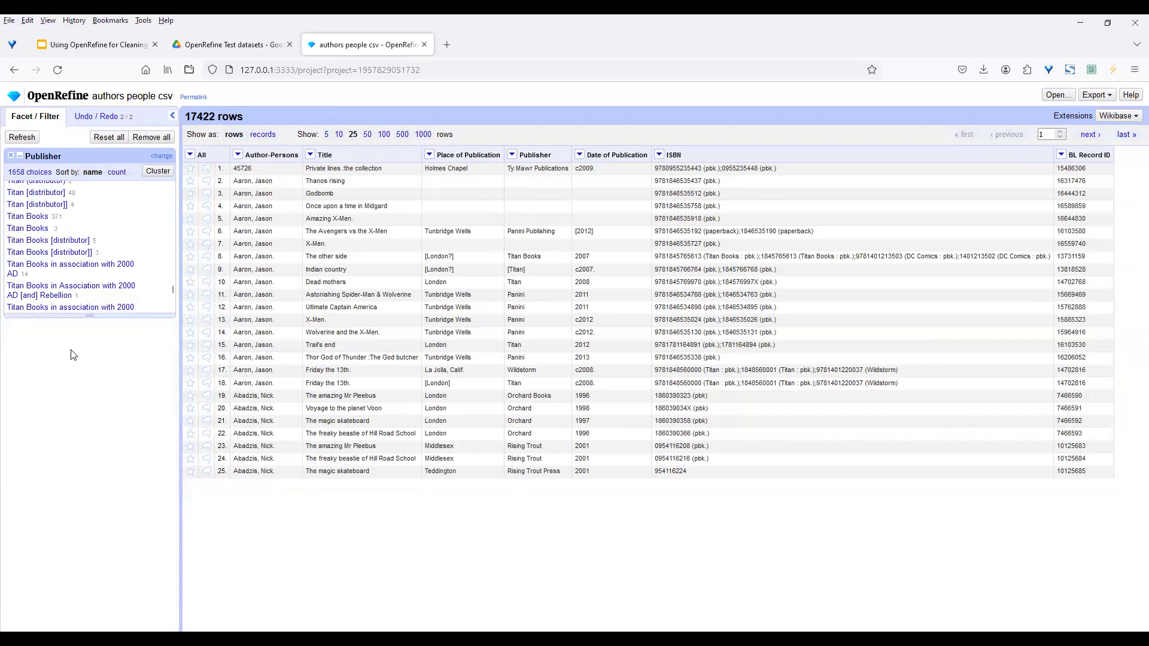
pyautogui.click(85, 114)
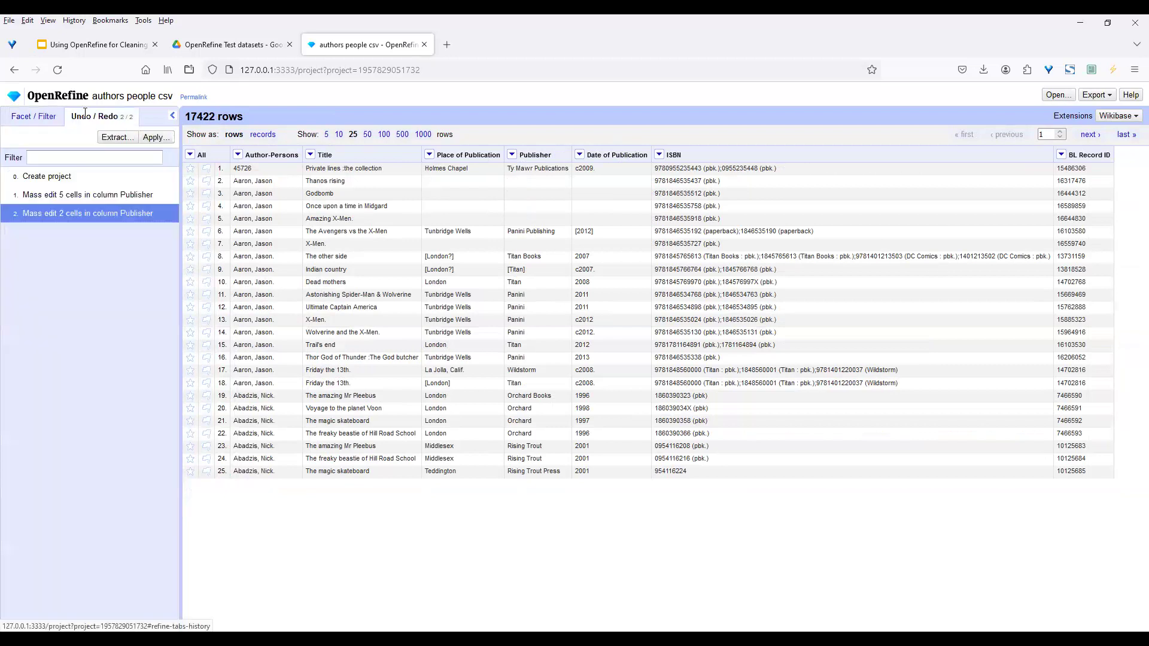
pyautogui.click(33, 116)
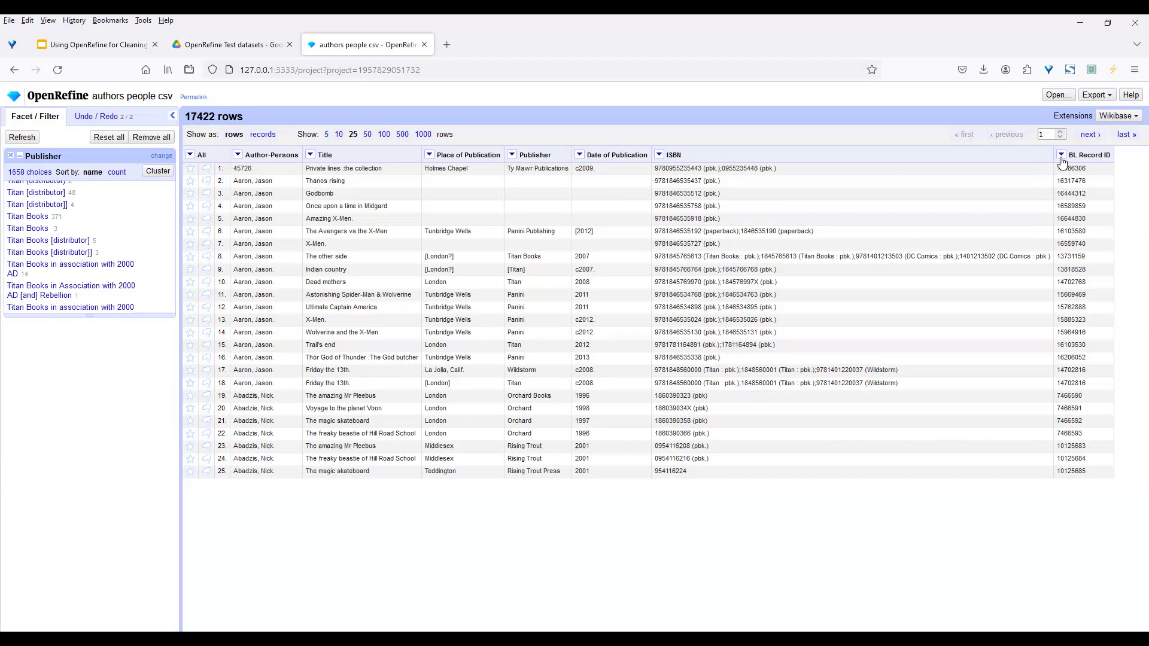
# Export the project as Comma-separated value to authors-people-csv.csv and dismiss the downloads panel
pyautogui.click(1108, 97)
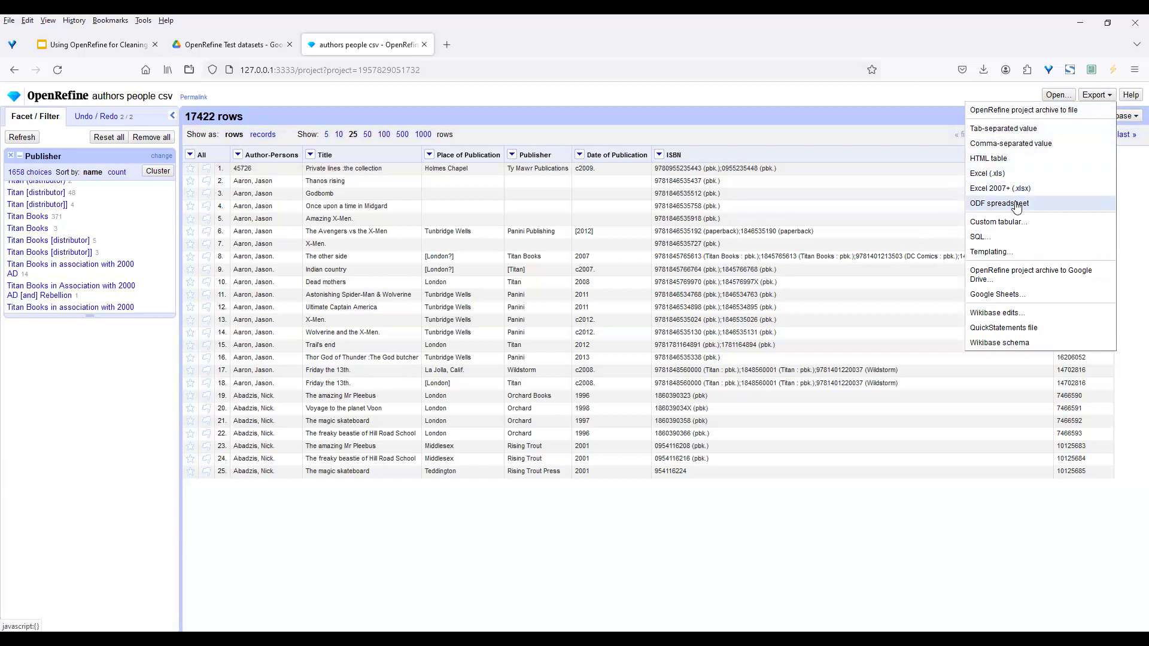
pyautogui.click(1017, 143)
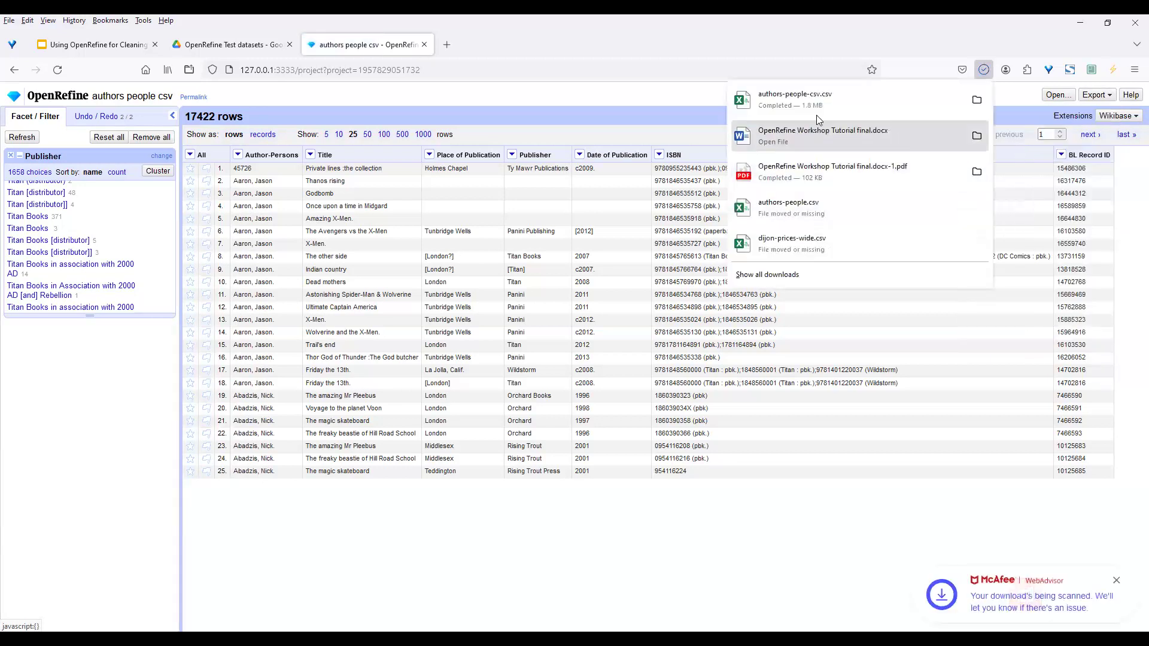
pyautogui.click(652, 87)
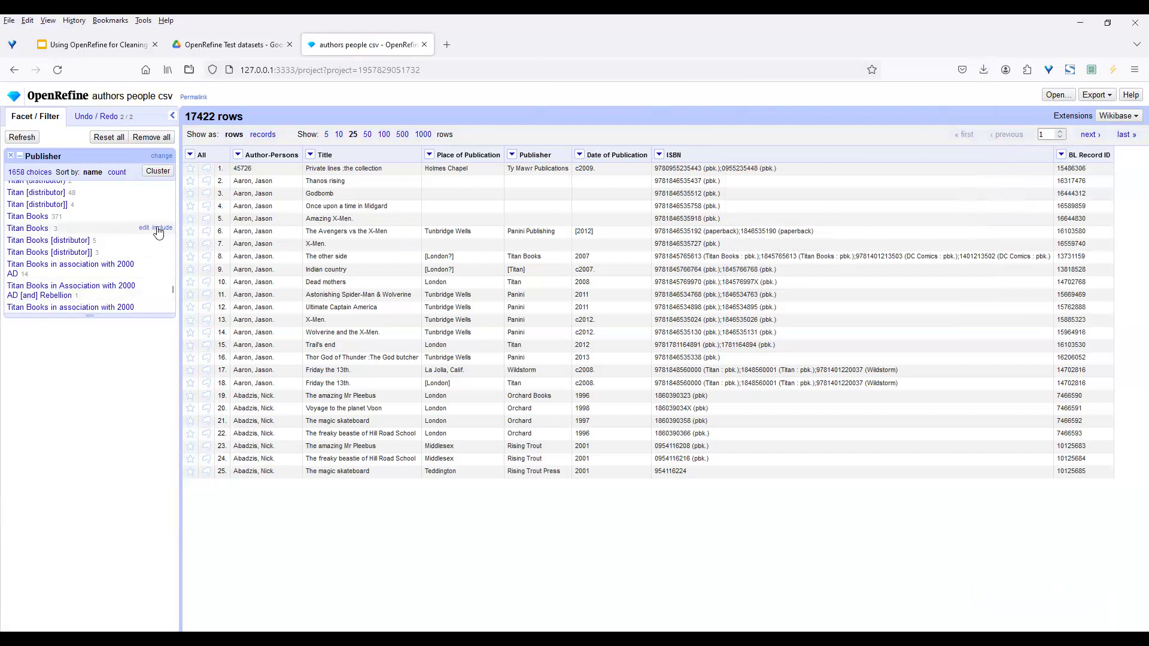
# Remove the Publisher value facet and add a Text filter on the Publisher column
pyautogui.click(10, 156)
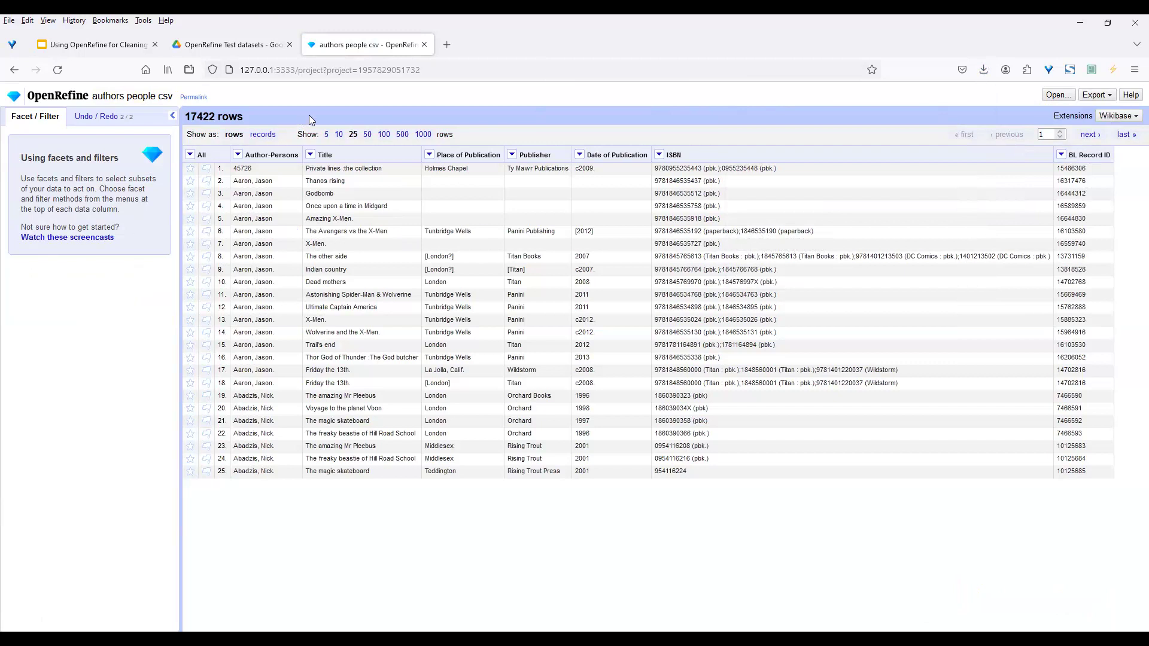
pyautogui.click(512, 155)
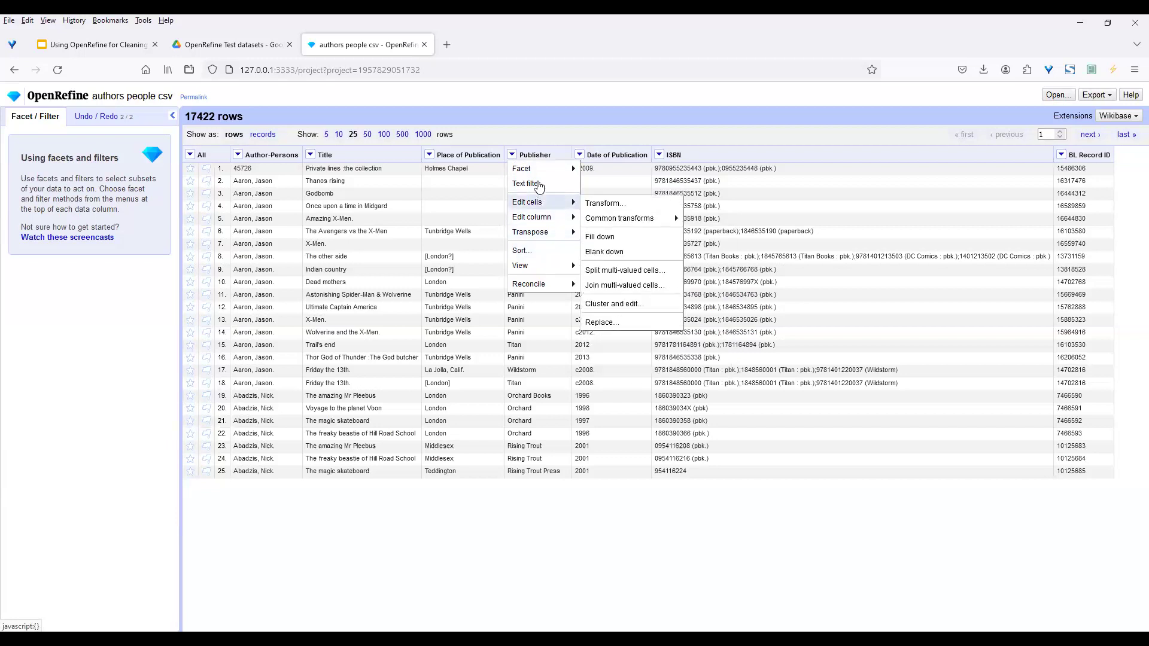
pyautogui.moveTo(541, 286)
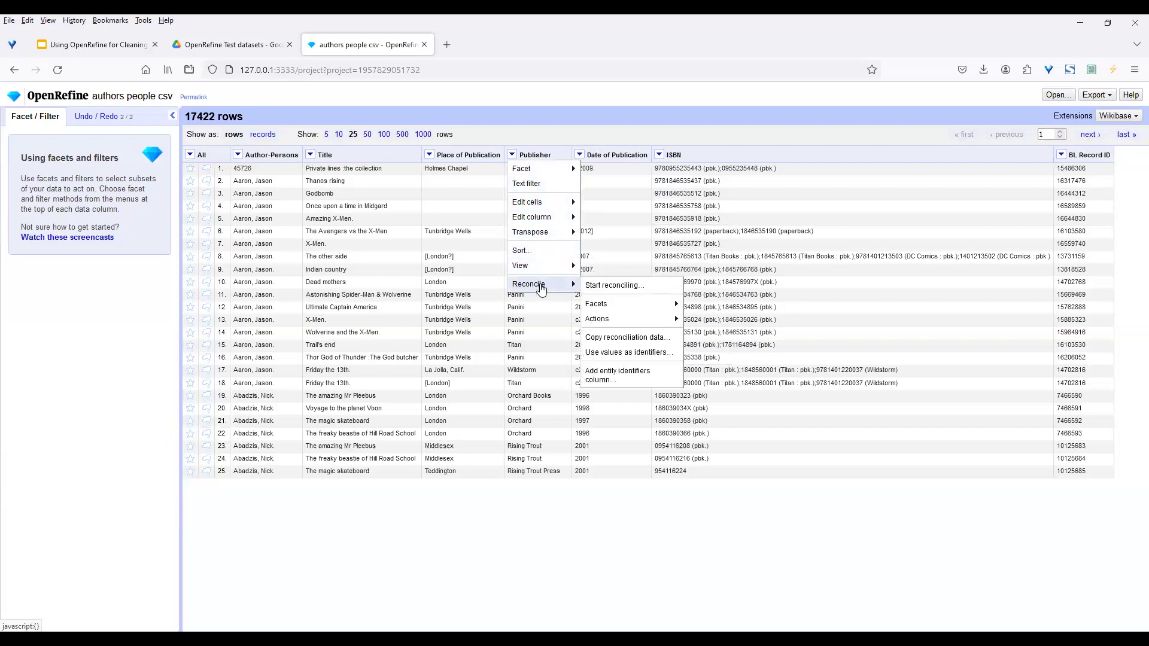
pyautogui.moveTo(600, 309)
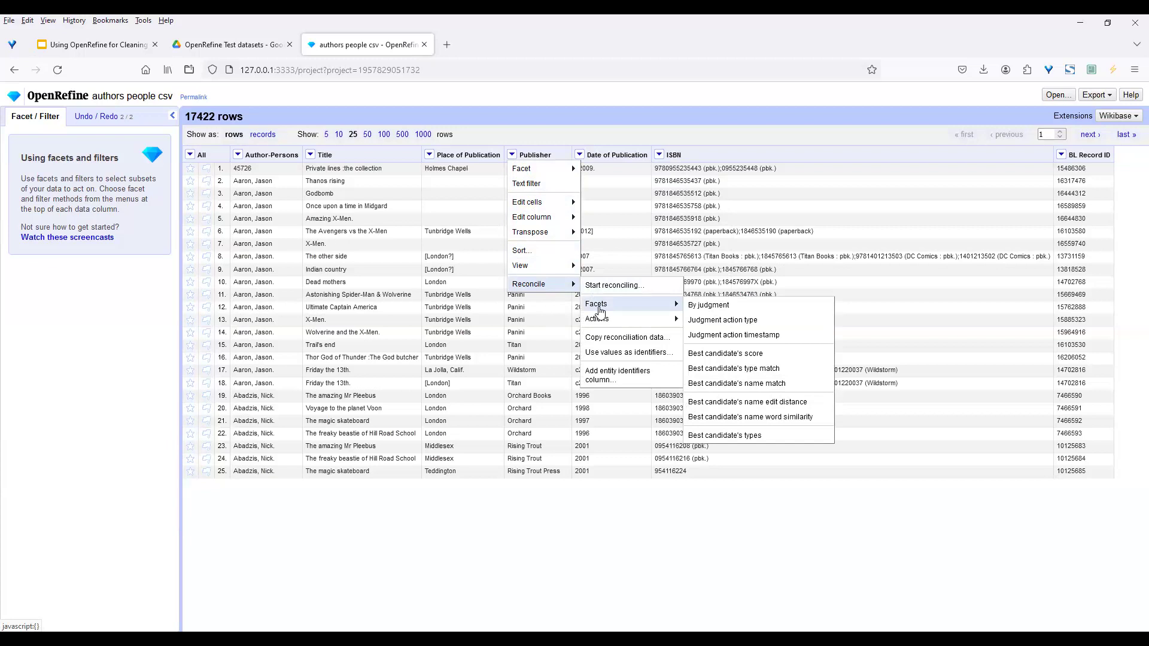
pyautogui.moveTo(535, 263)
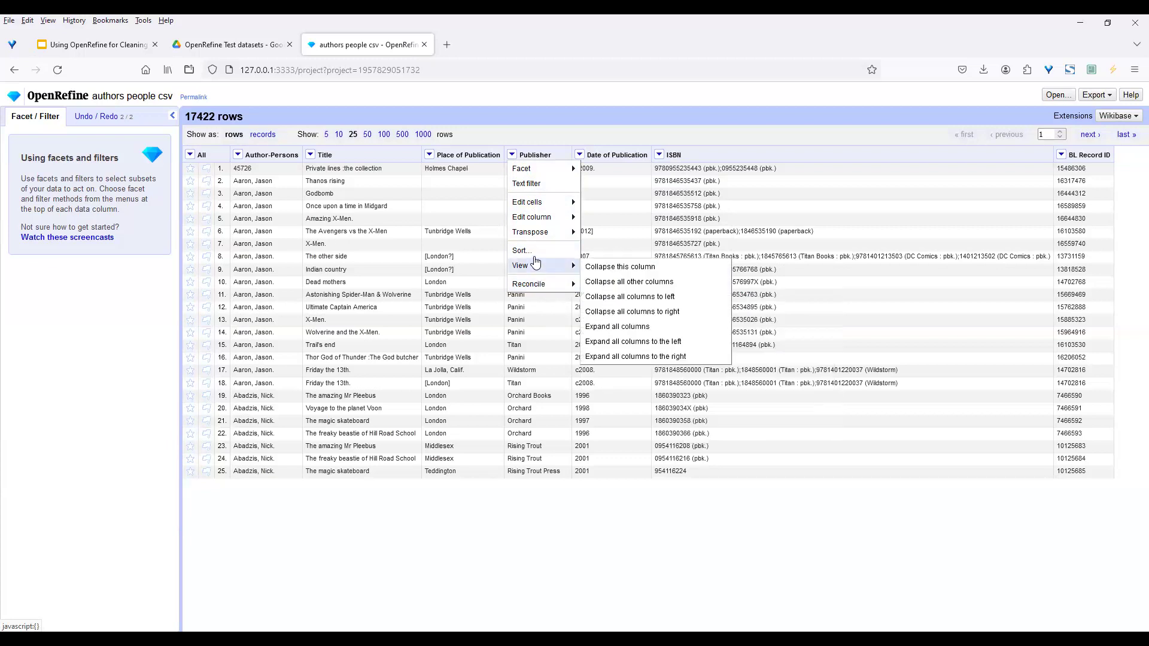
pyautogui.moveTo(537, 237)
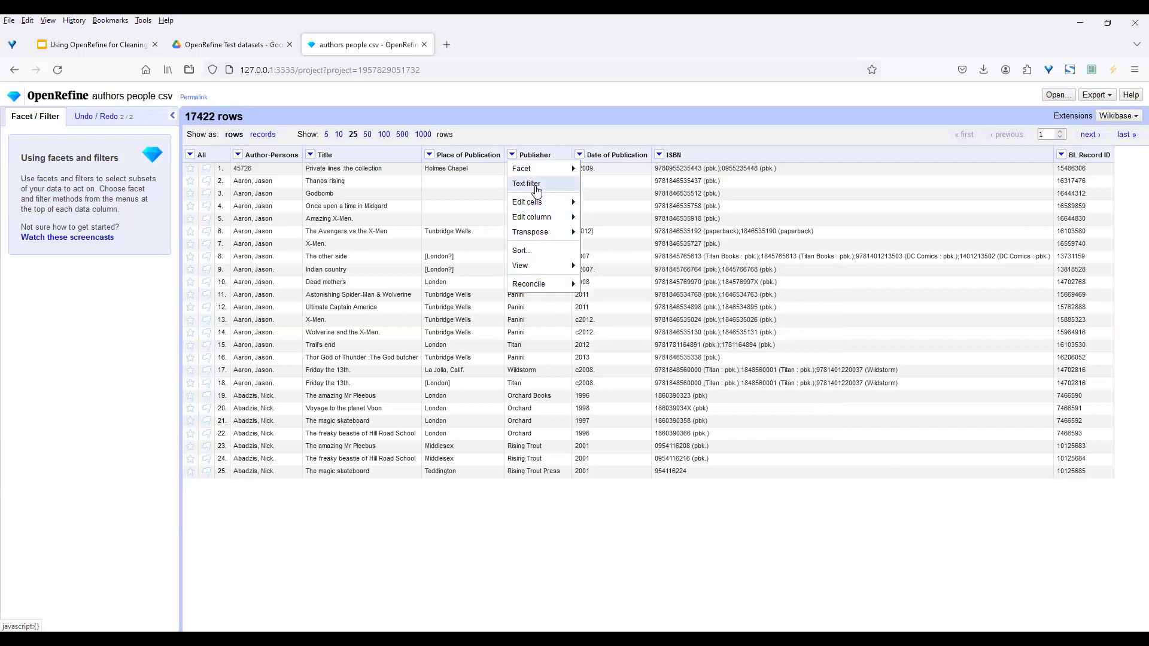
pyautogui.click(537, 191)
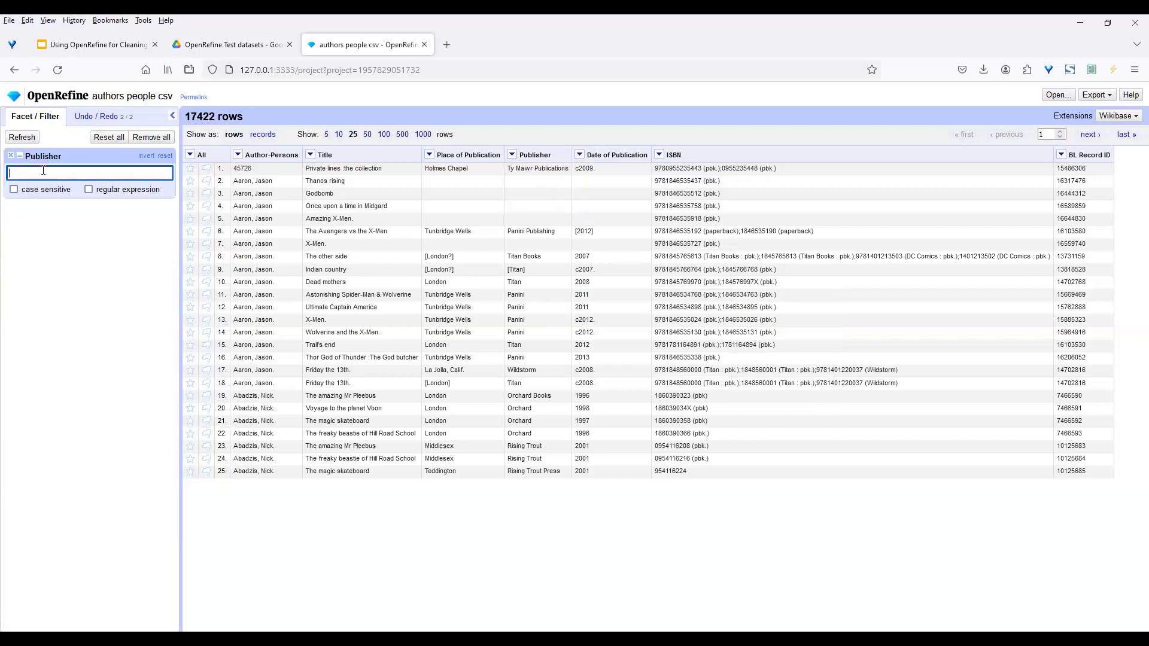
# Enter 'titan' in the Publisher text filter, correcting the typos
pyautogui.write('tian')
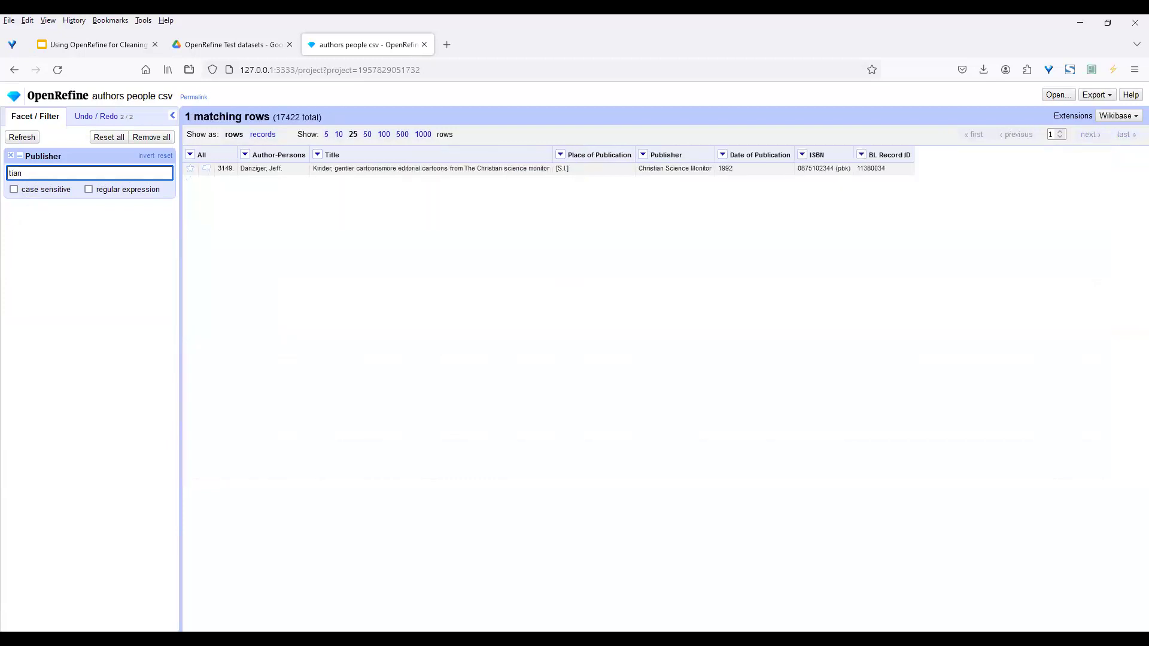
pyautogui.press('BackSpace')
pyautogui.press('BackSpace')
pyautogui.press('BackSpace')
pyautogui.press('BackSpace')
pyautogui.write('tit')
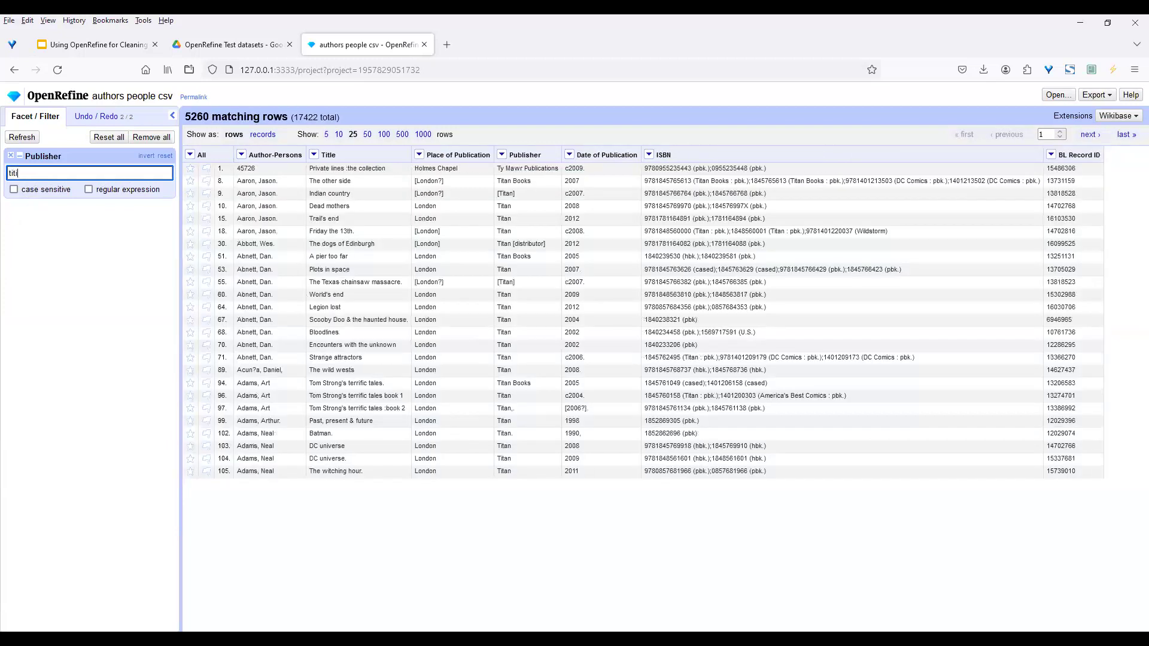
pyautogui.press('BackSpace')
pyautogui.write('an')
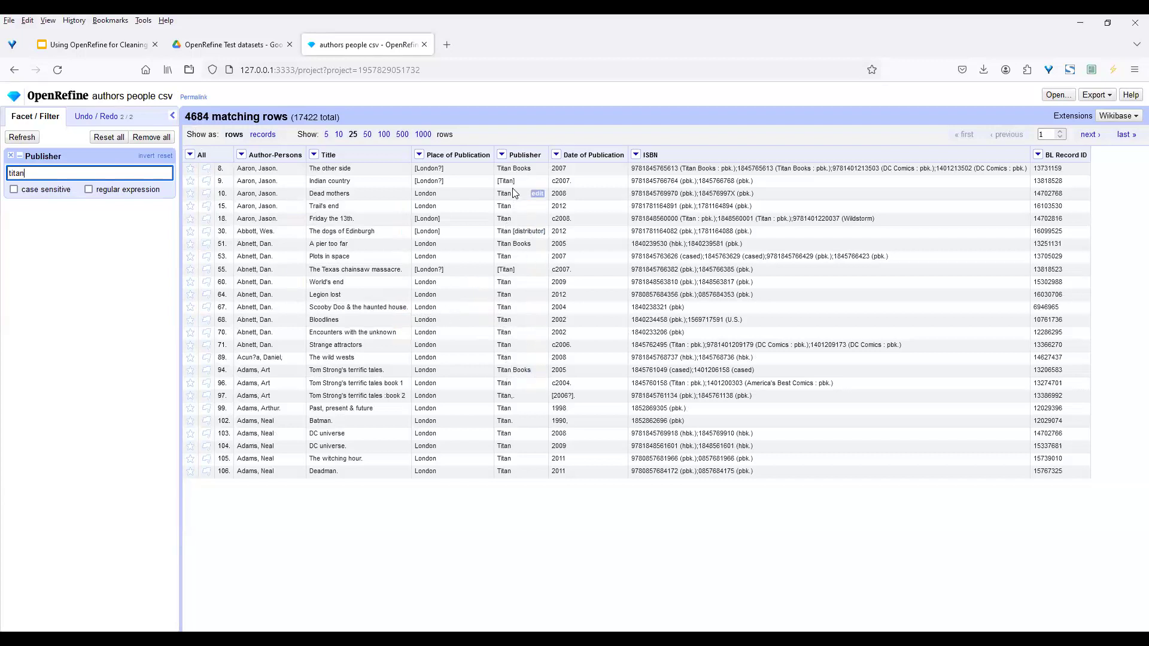
# Capitalise the filter to 'Titan' and leave case sensitive unchecked, showing 4684 rows
pyautogui.click(14, 190)
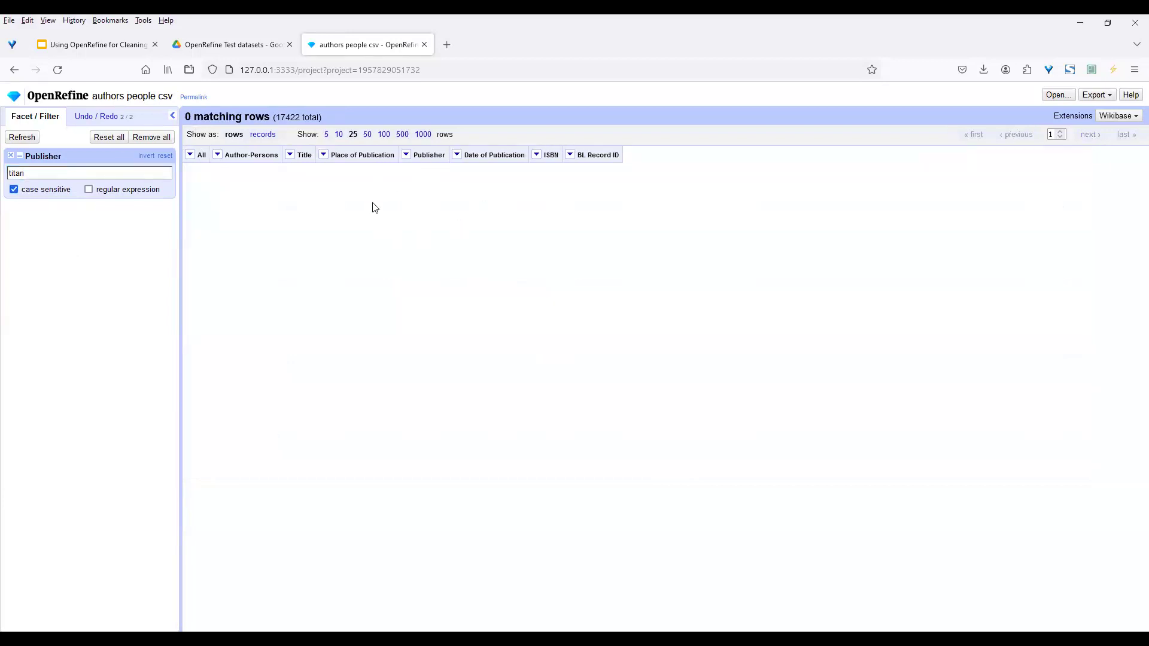
pyautogui.click(14, 190)
pyautogui.click(11, 174)
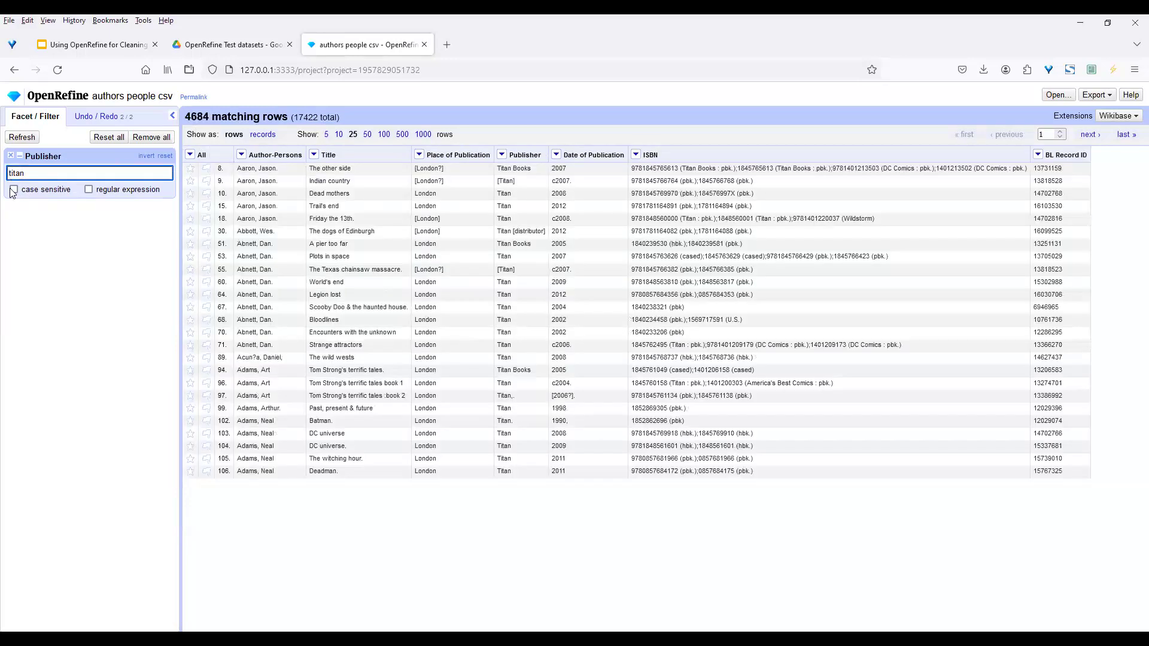
pyautogui.write('T')
pyautogui.press('Delete')
pyautogui.click(14, 189)
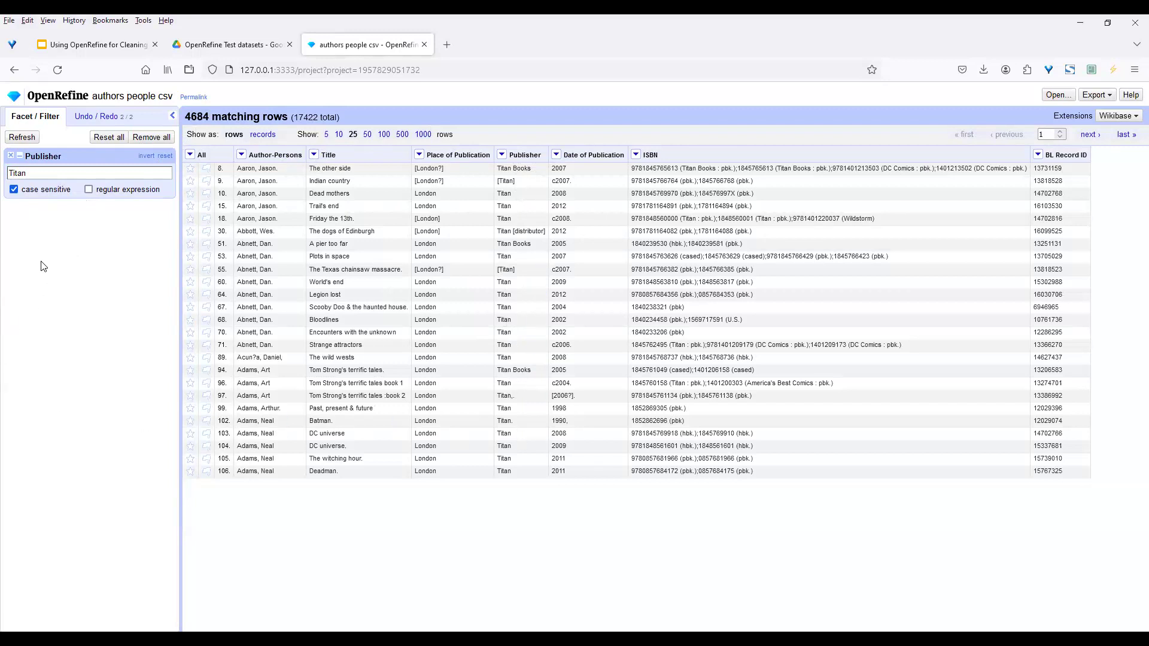
pyautogui.click(13, 189)
# Change row 9's Publisher from '[Titan]' to 'Titan' as text
pyautogui.click(537, 182)
pyautogui.click(624, 210)
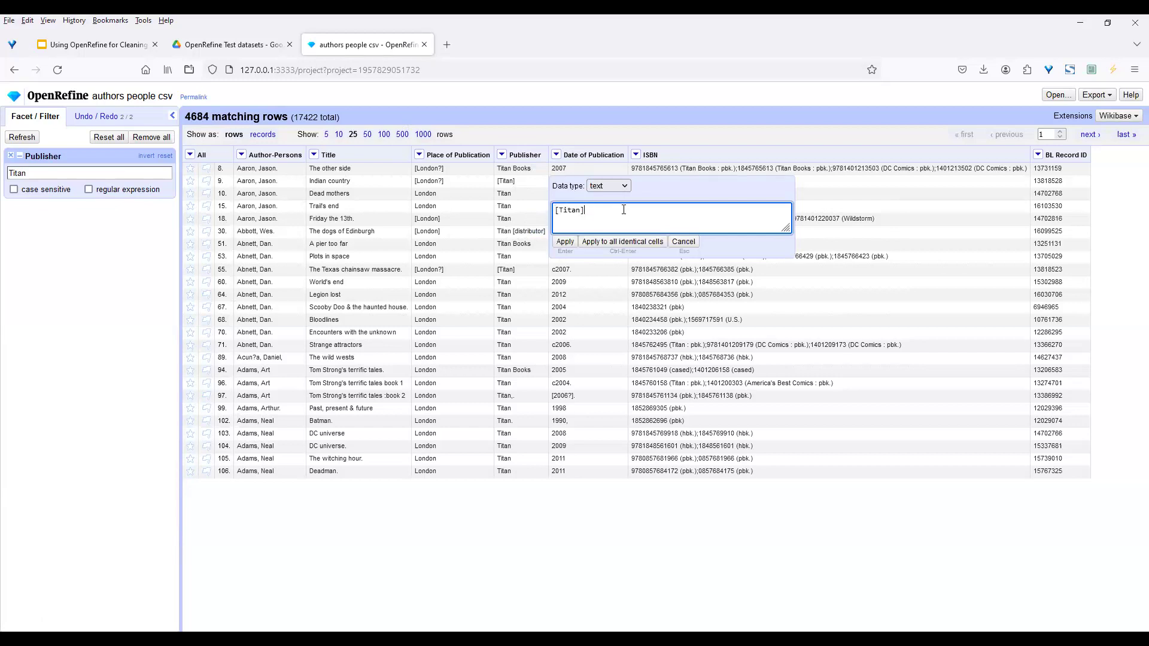
pyautogui.click(560, 209)
pyautogui.press('BackSpace')
pyautogui.click(622, 187)
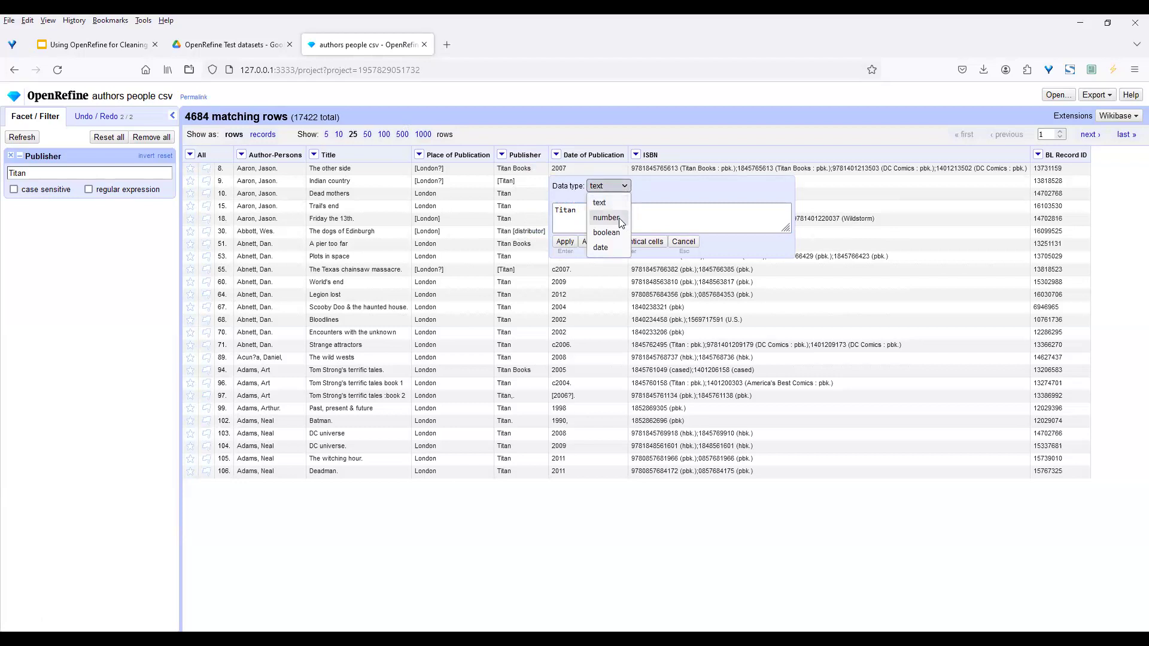
pyautogui.click(649, 182)
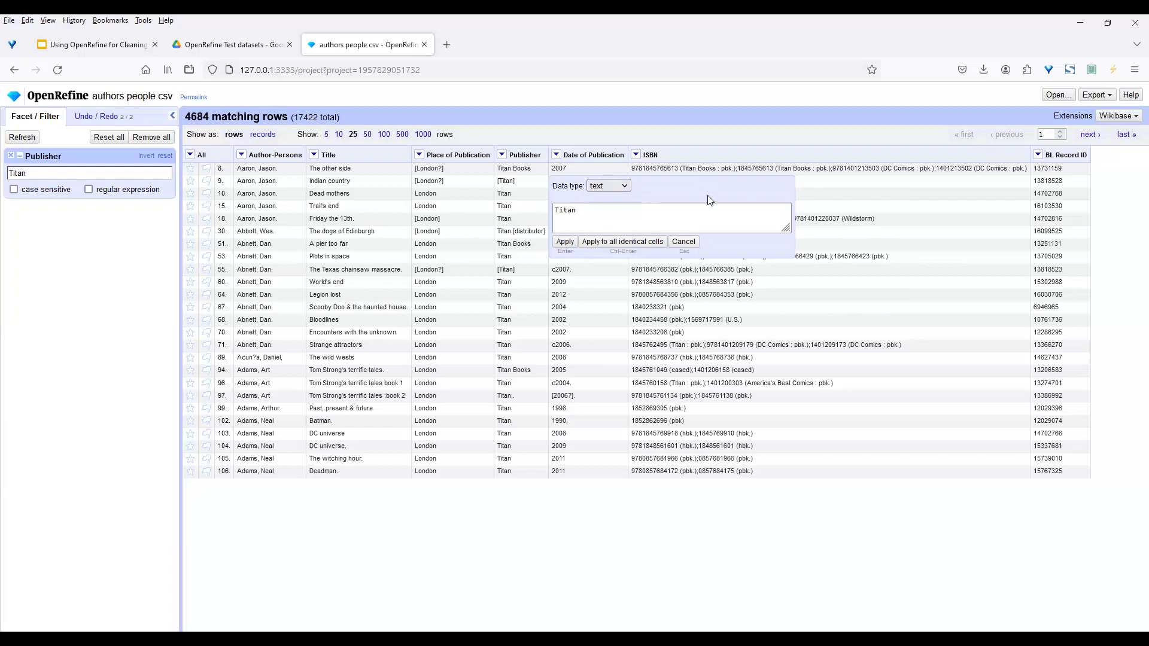
pyautogui.click(565, 241)
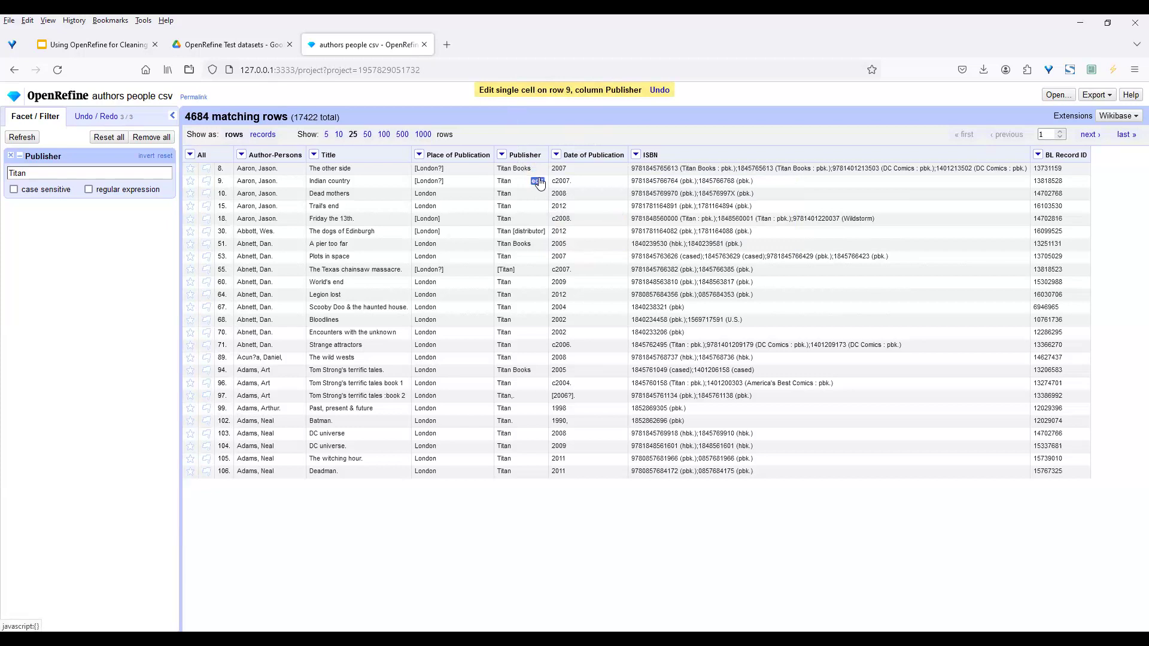
# Apply 'Titan' to all 3,633 identical Publisher cells
pyautogui.click(536, 180)
pyautogui.click(596, 219)
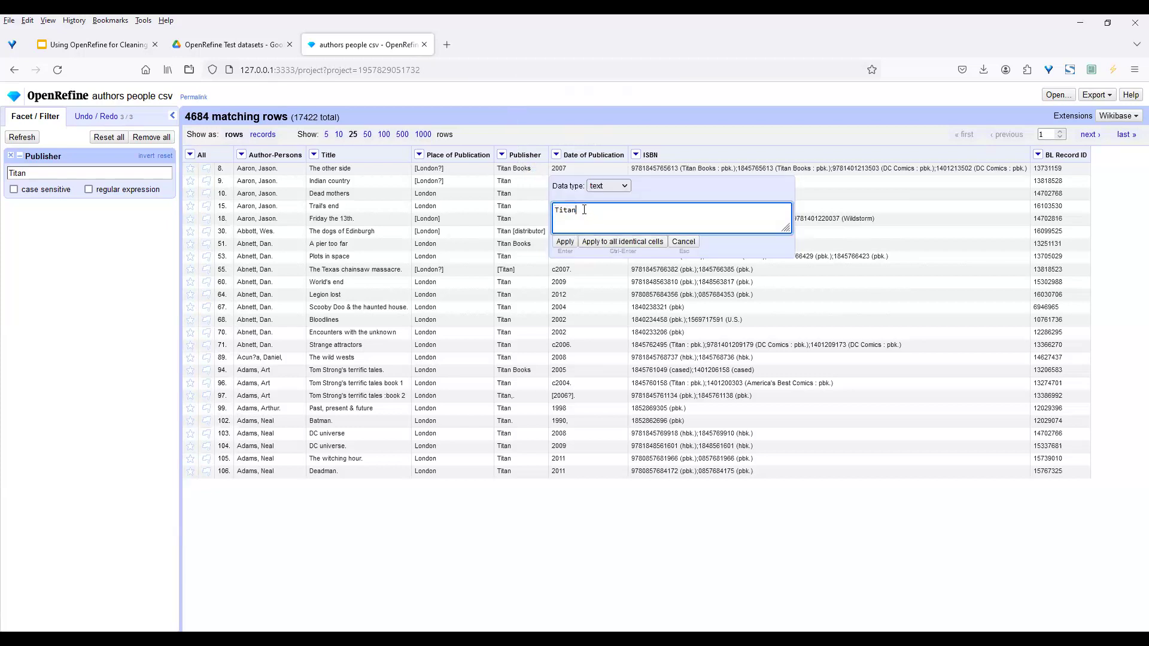
pyautogui.click(621, 243)
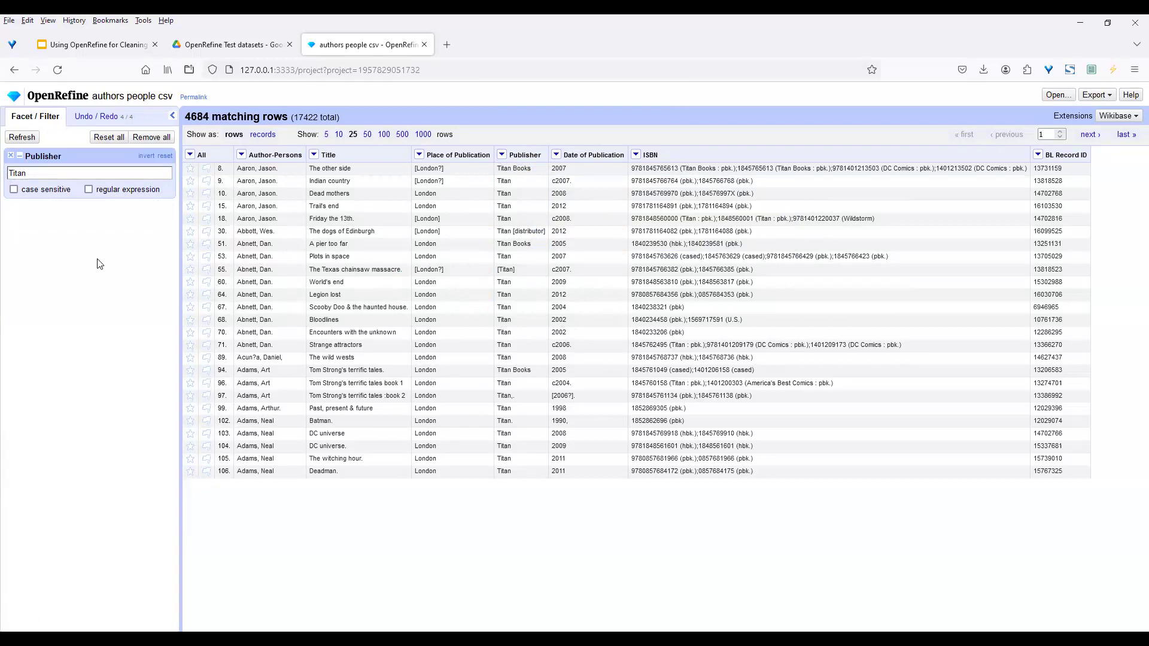
# Undo the 3,633-cell mass edit by returning to history step 3
pyautogui.click(103, 117)
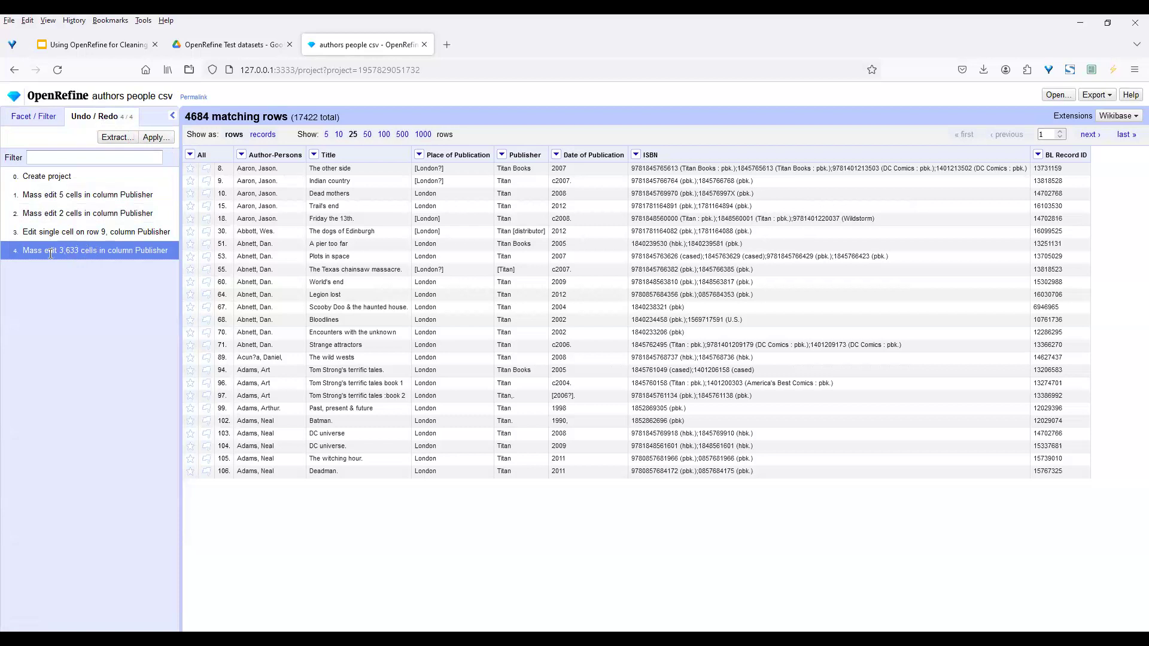
pyautogui.rightClick(68, 252)
pyautogui.press('Escape')
pyautogui.click(69, 234)
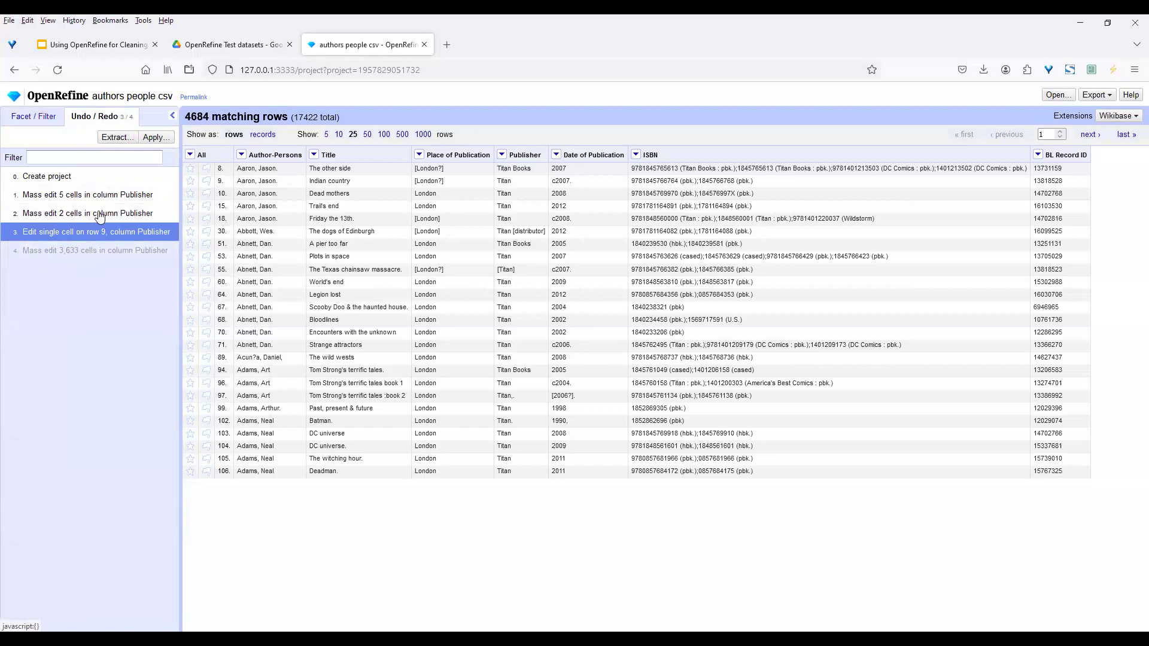
pyautogui.click(155, 138)
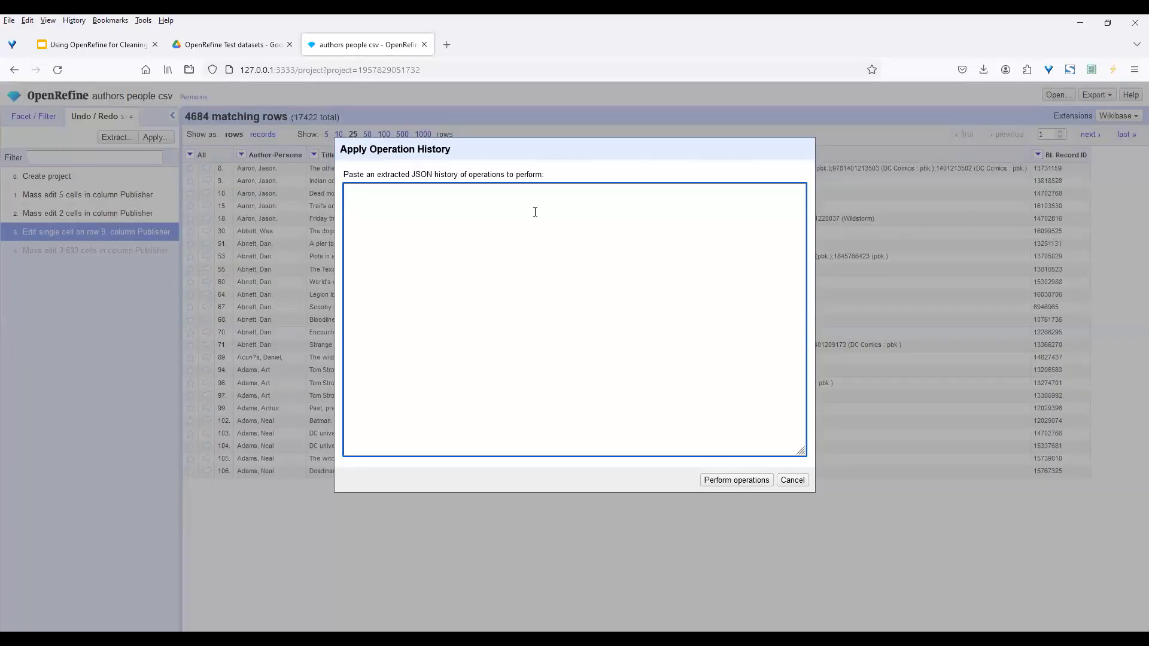
pyautogui.click(793, 480)
# Remove the Publisher 'Titan' text filter so all 17422 rows show
pyautogui.click(34, 116)
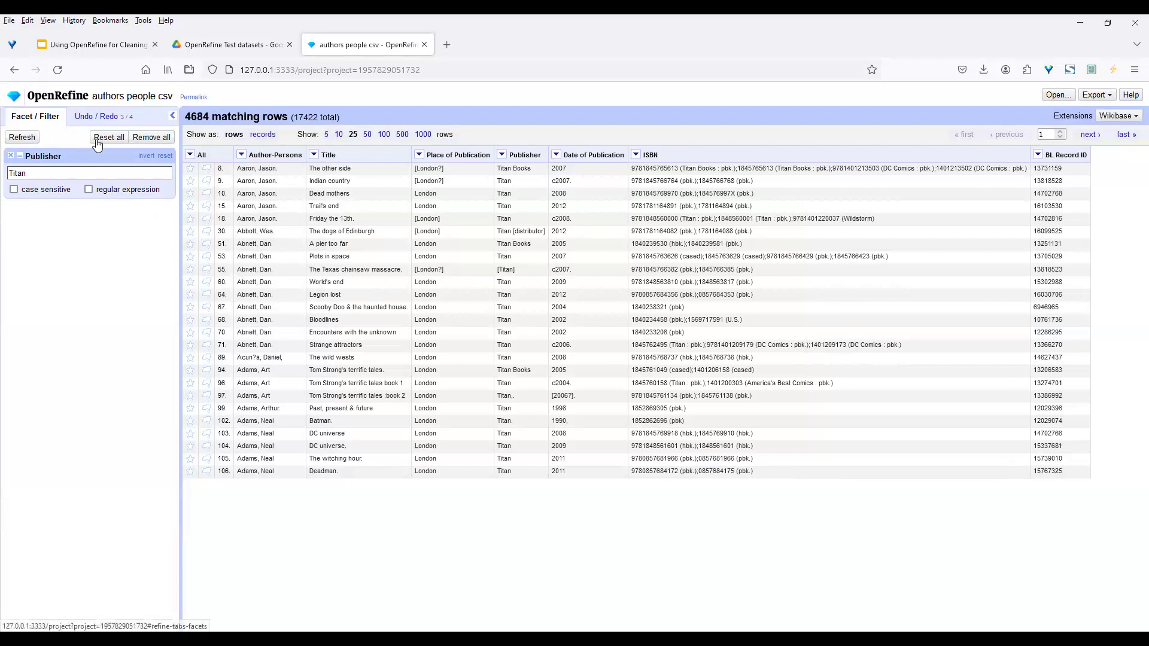
pyautogui.click(12, 158)
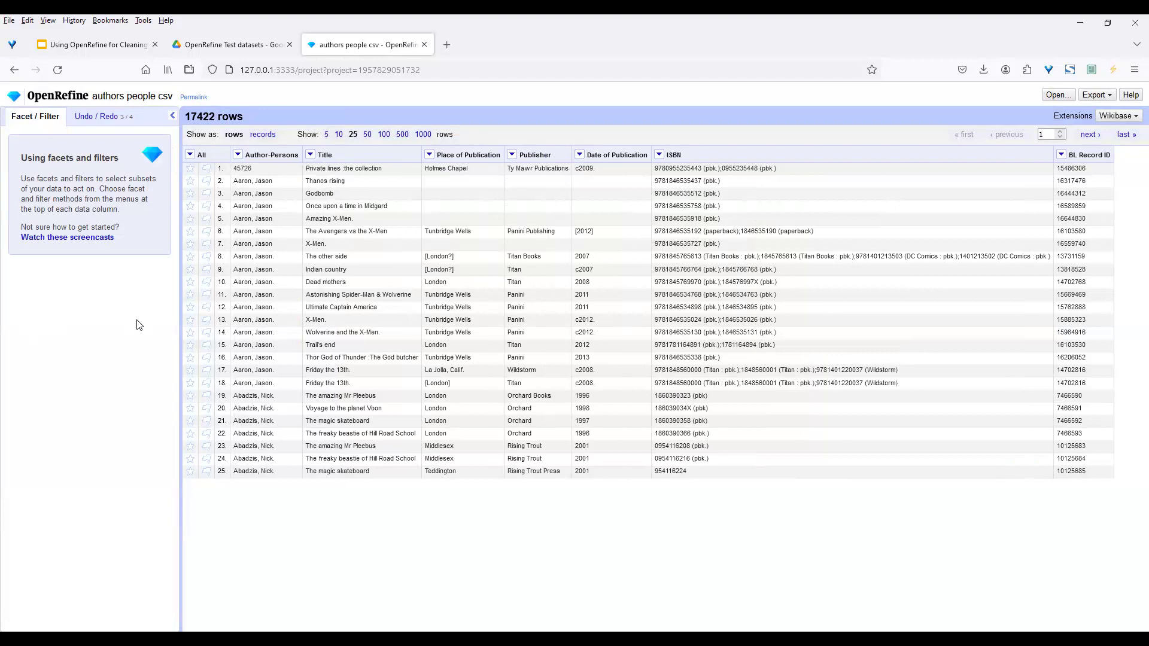
pyautogui.click(512, 155)
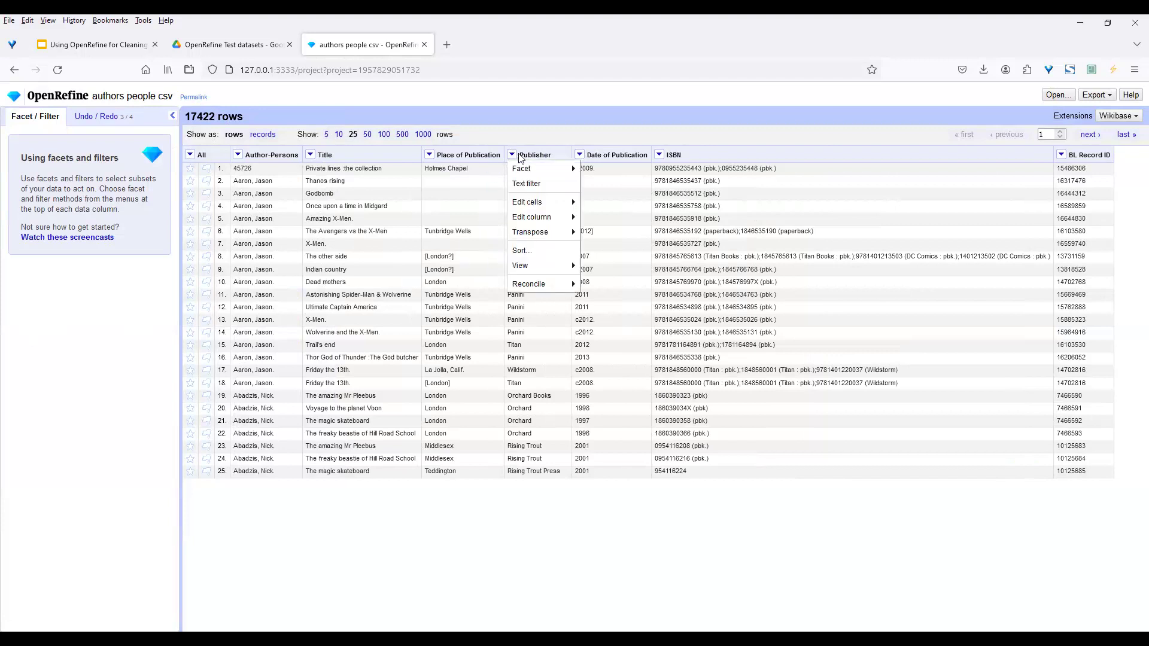
# Run Edit cells > Cluster and edit on Publisher, finding 86 fingerprint key-collision clusters
pyautogui.moveTo(546, 204)
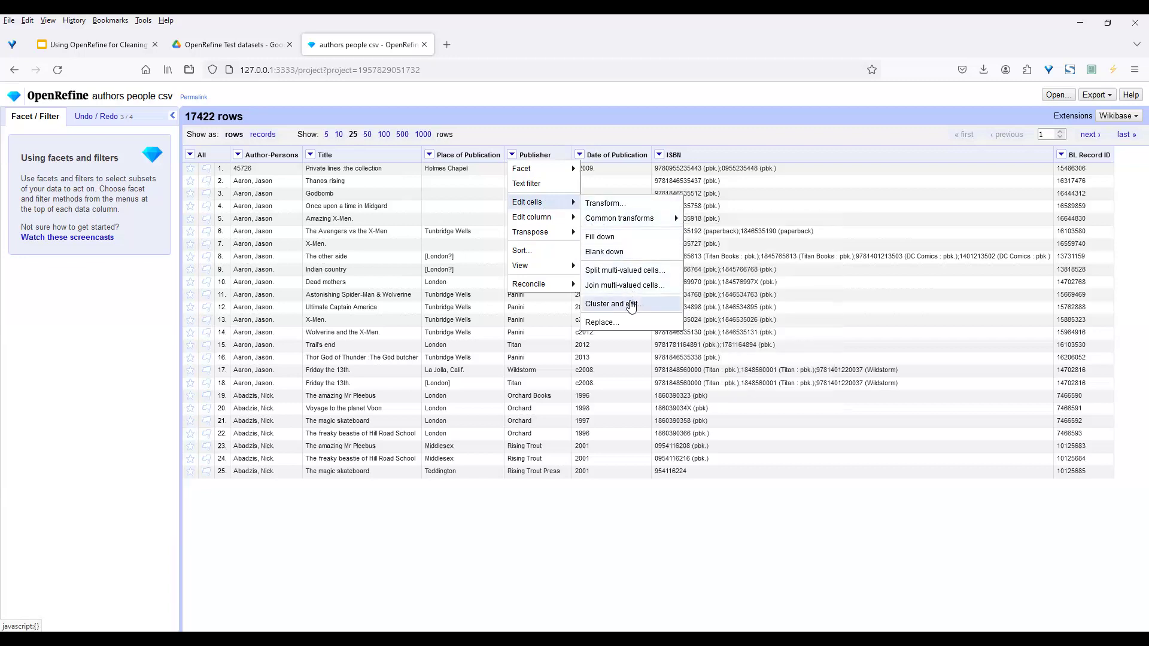
pyautogui.click(631, 305)
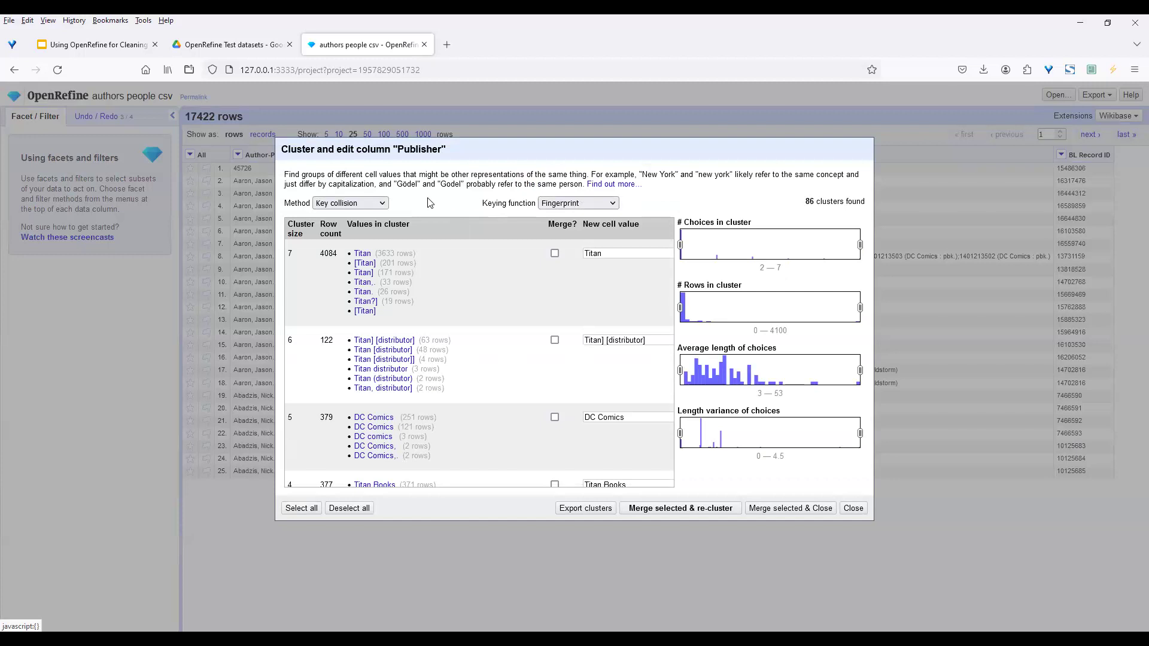
pyautogui.click(379, 204)
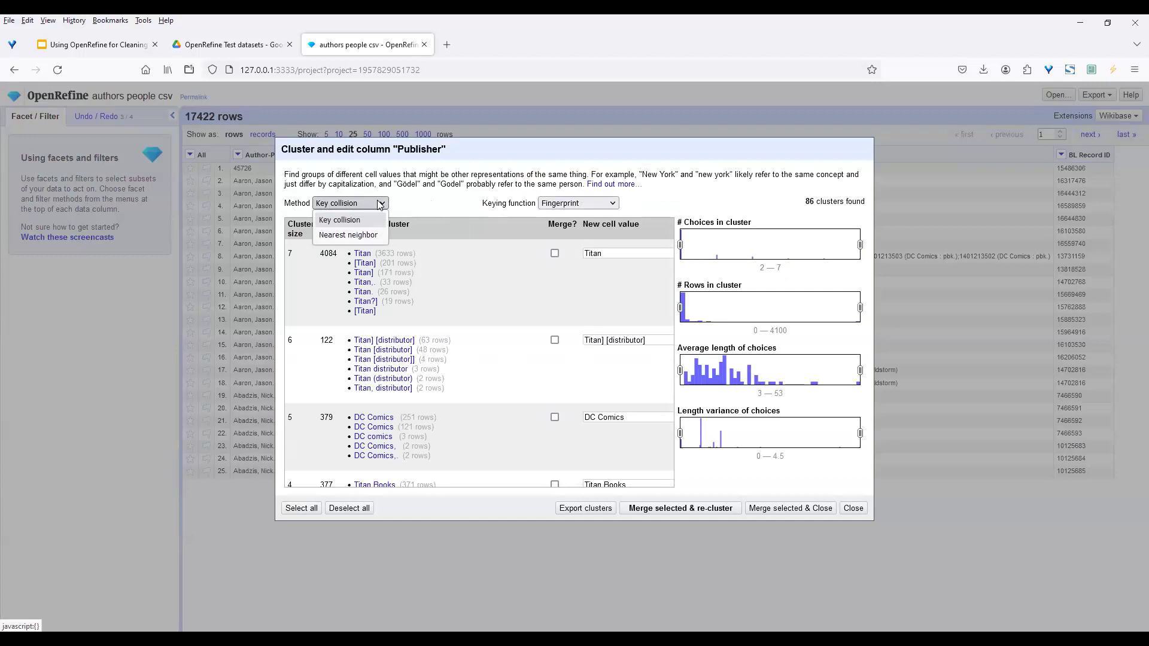
pyautogui.click(417, 204)
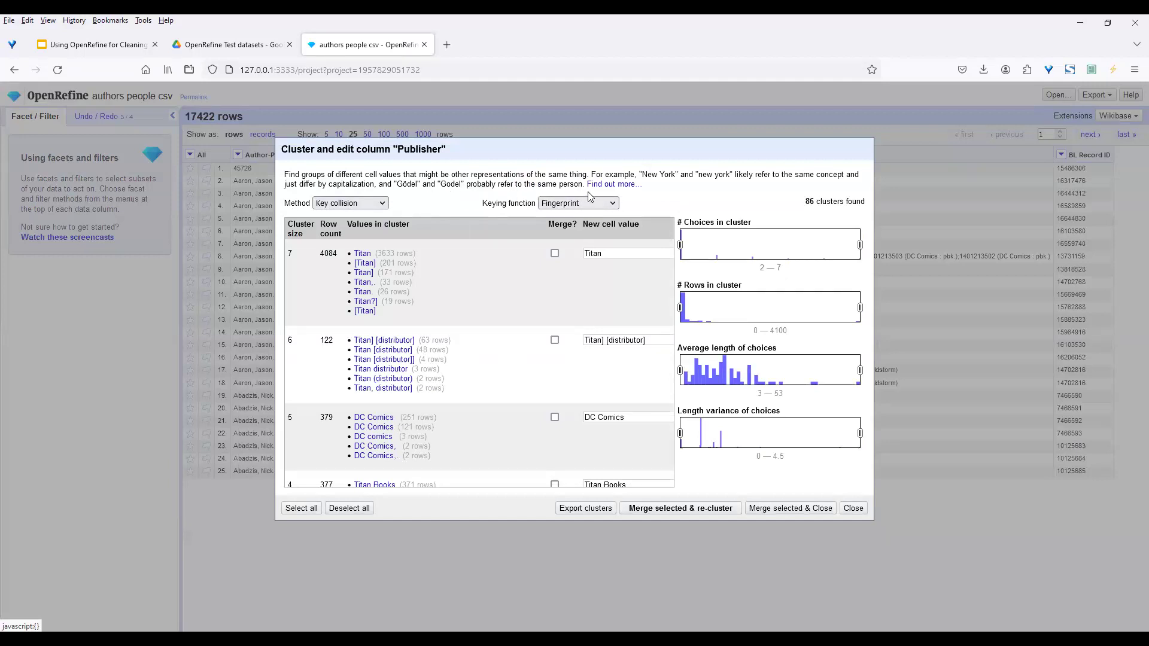
pyautogui.click(613, 207)
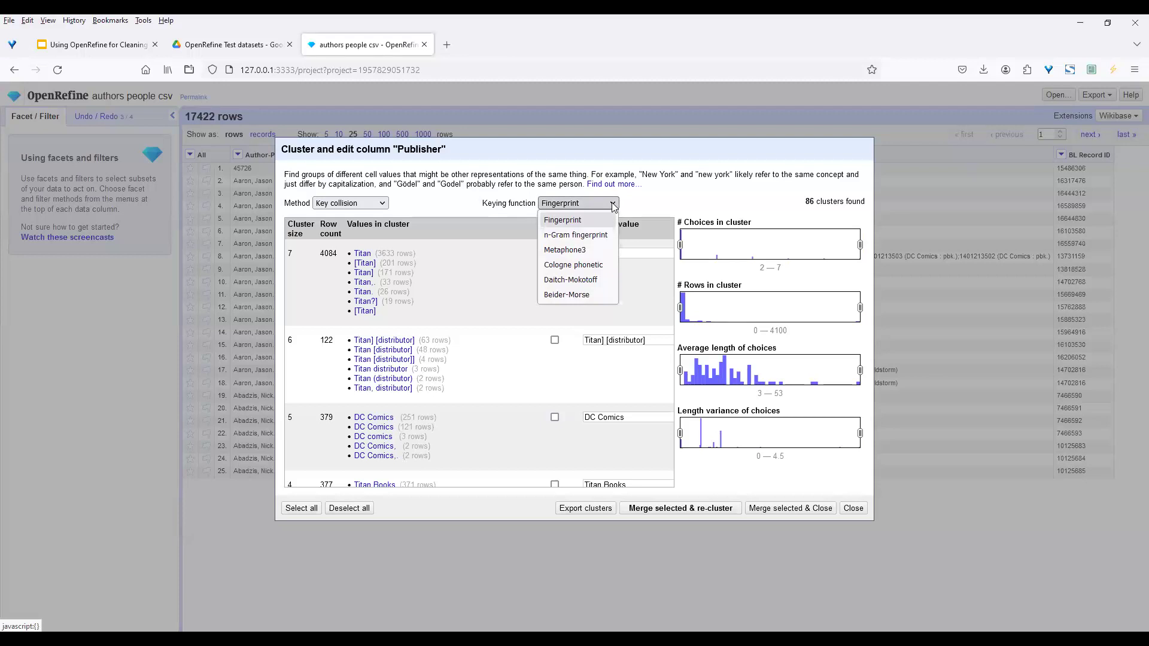
pyautogui.click(462, 199)
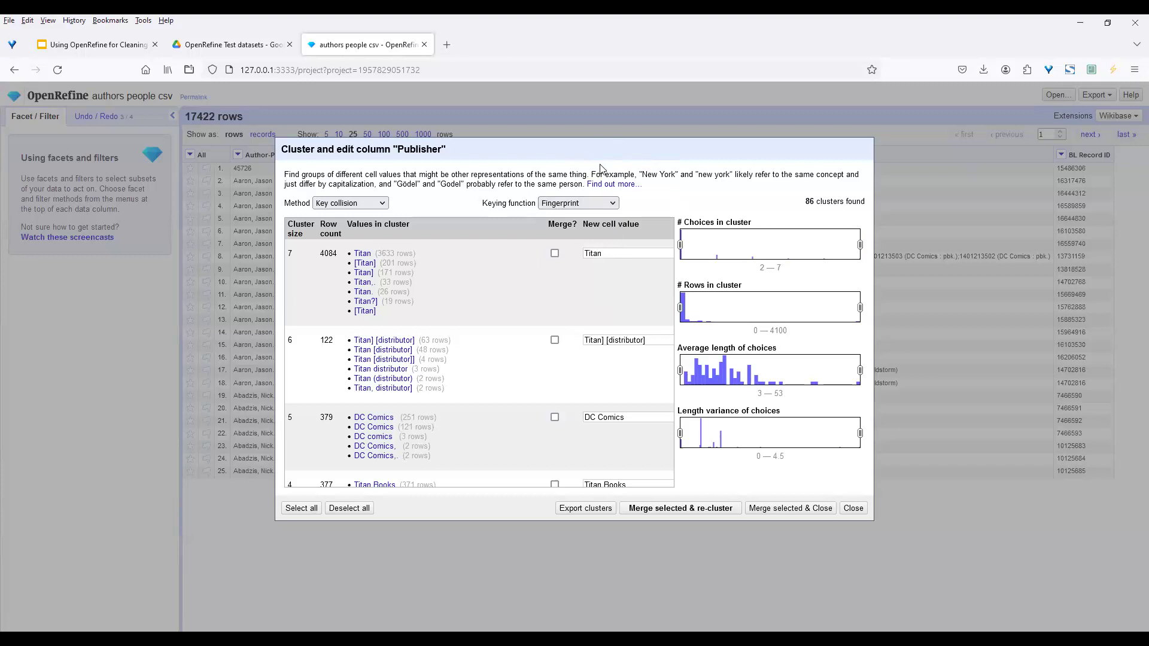
pyautogui.click(627, 186)
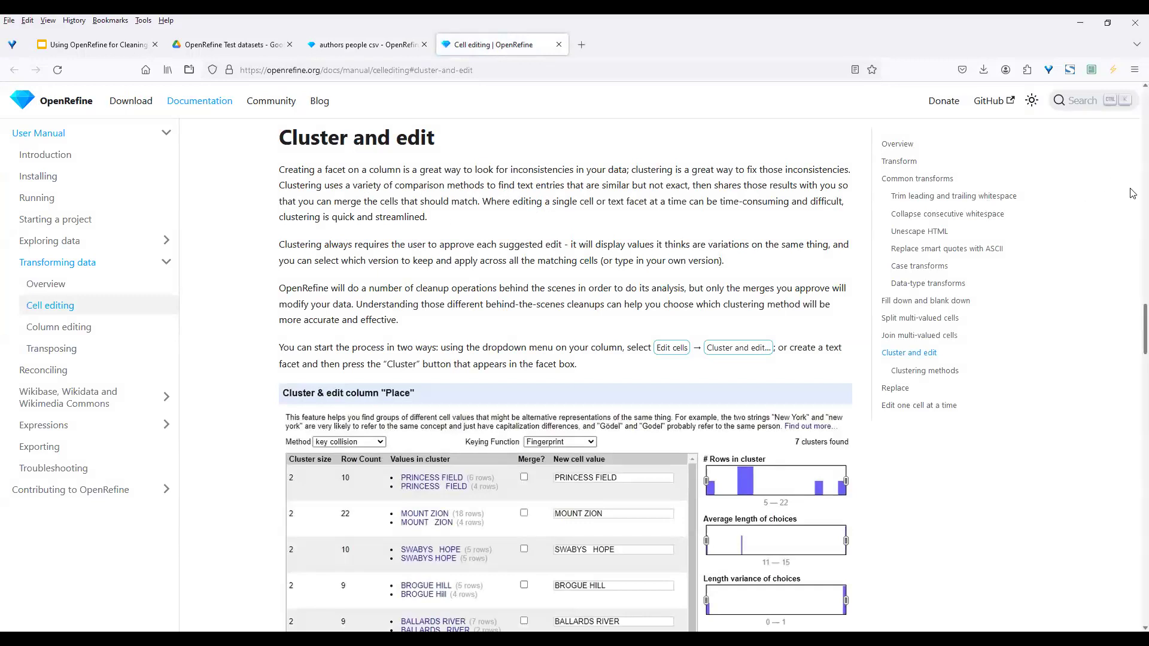
# Read through the Cell editing docs on clustering methods, then return to the project tab
pyautogui.scroll(-3, 1132, 317)
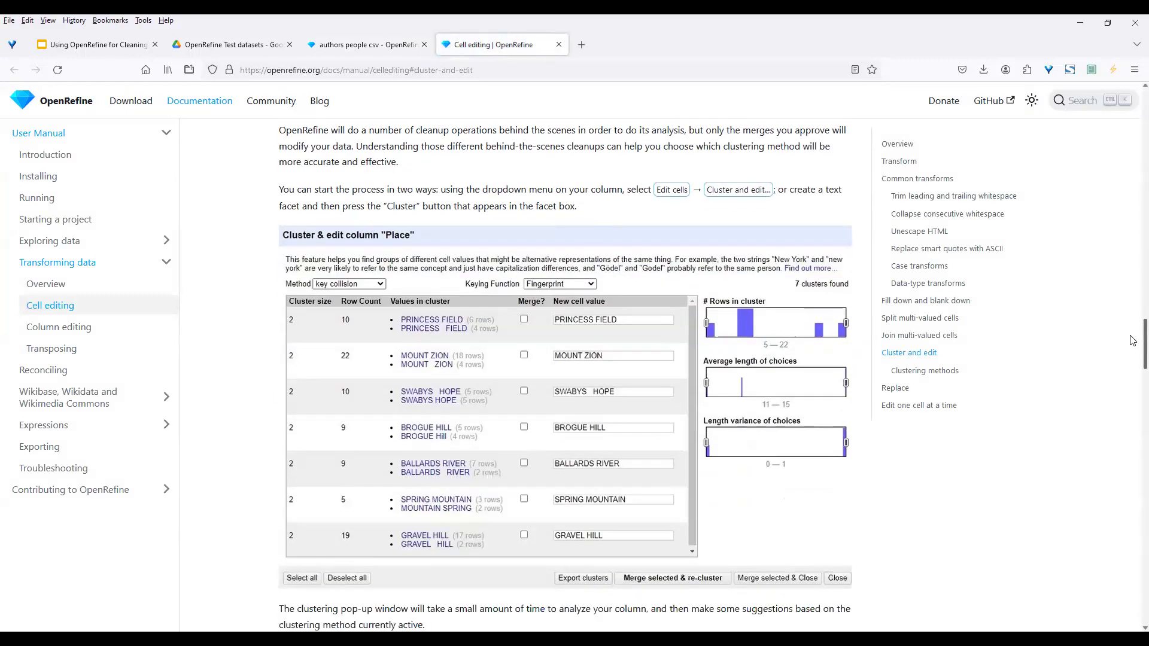
pyautogui.scroll(-10, 1133, 340)
pyautogui.scroll(-3, 1132, 384)
pyautogui.moveTo(1130, 392); pyautogui.dragTo(1130, 392)
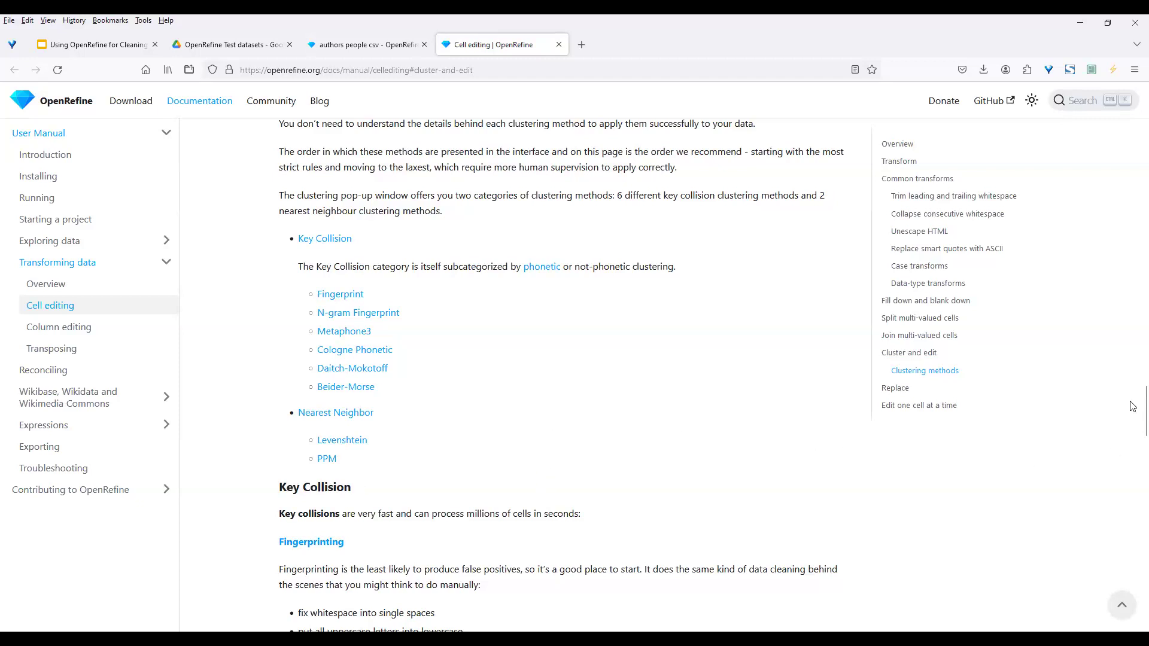
pyautogui.moveTo(1132, 405); pyautogui.dragTo(1133, 86)
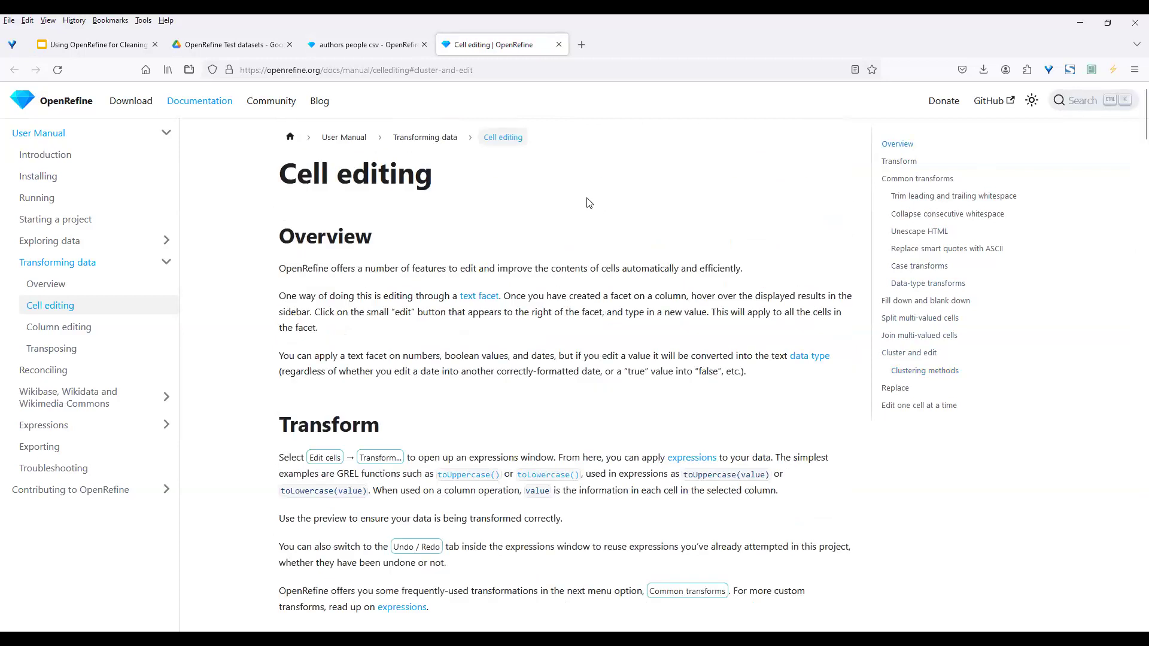
pyautogui.click(372, 44)
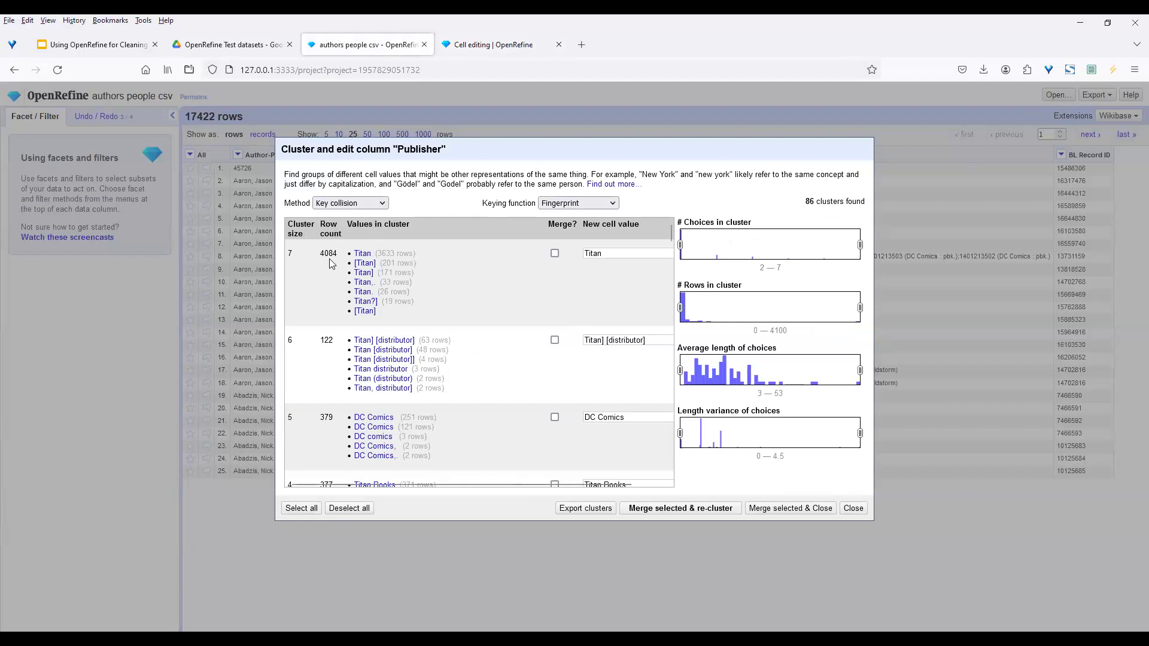
# Scroll through the 86 suggested Publisher clusters in the Cluster and edit dialog
pyautogui.moveTo(393, 271)
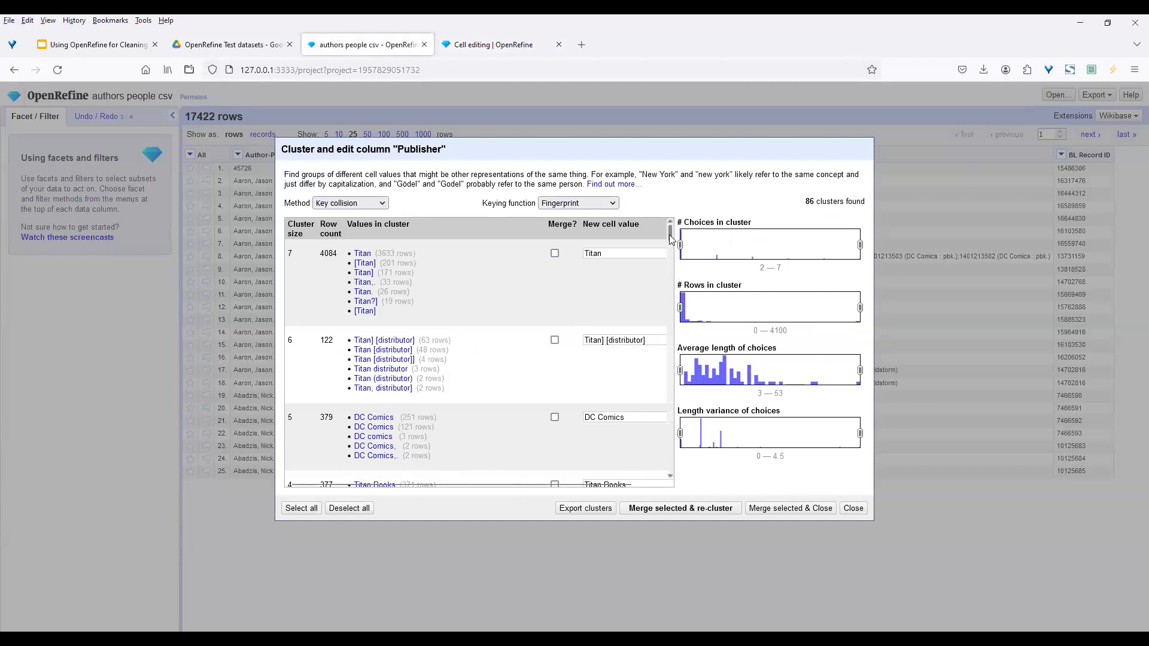
pyautogui.moveTo(670, 235); pyautogui.dragTo(670, 251)
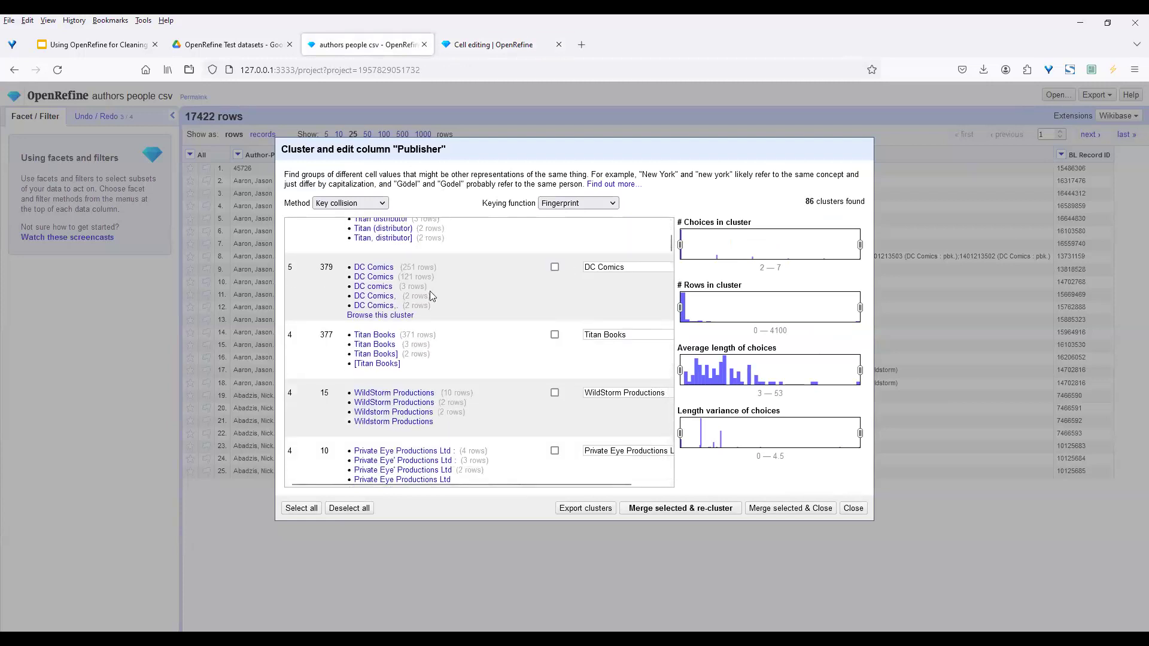
pyautogui.moveTo(671, 244); pyautogui.dragTo(669, 279)
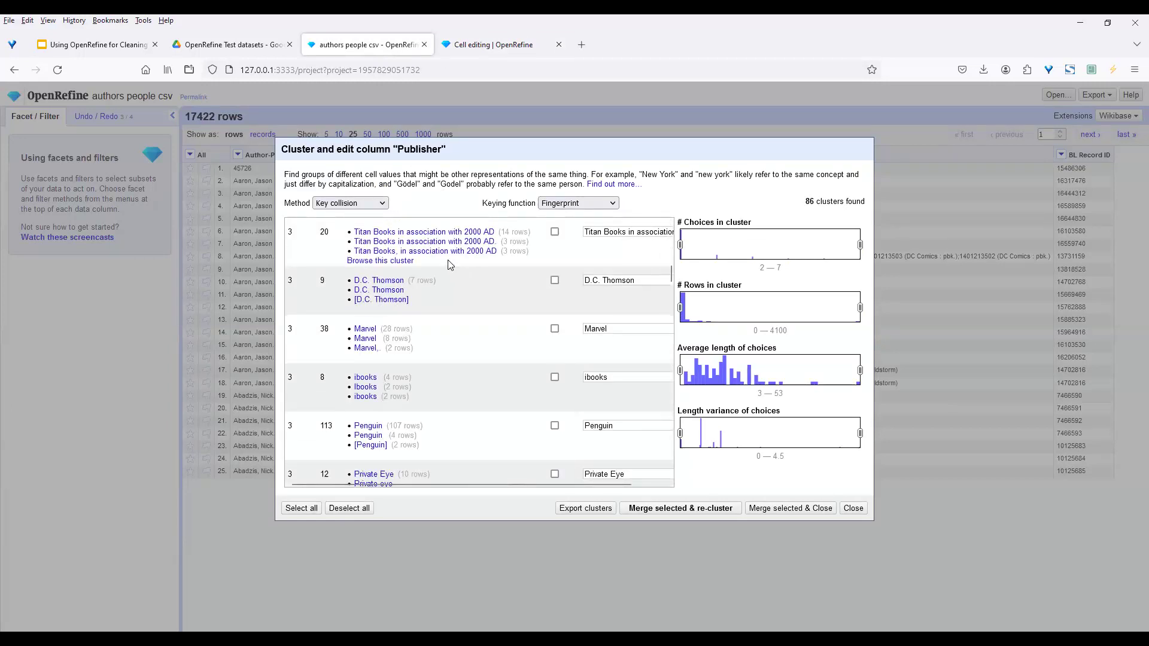
pyautogui.moveTo(671, 276); pyautogui.dragTo(671, 230)
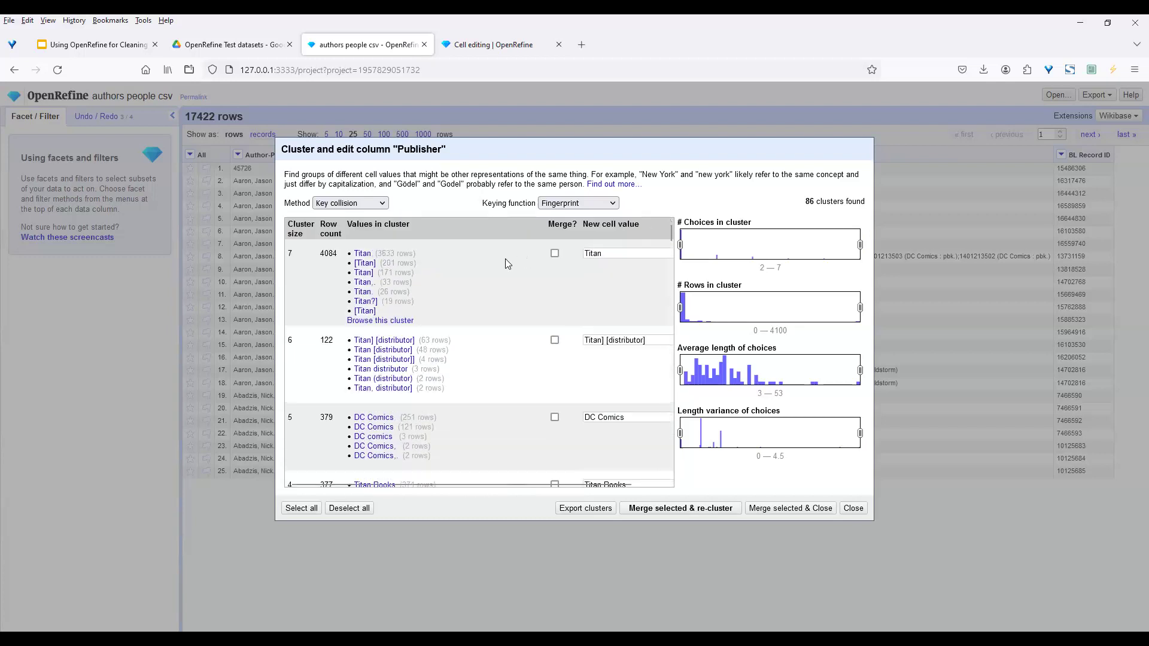
# Merge the Titan and Titan distributor clusters into 'Titan Books' and re-cluster
pyautogui.click(555, 254)
pyautogui.click(554, 340)
pyautogui.click(612, 253)
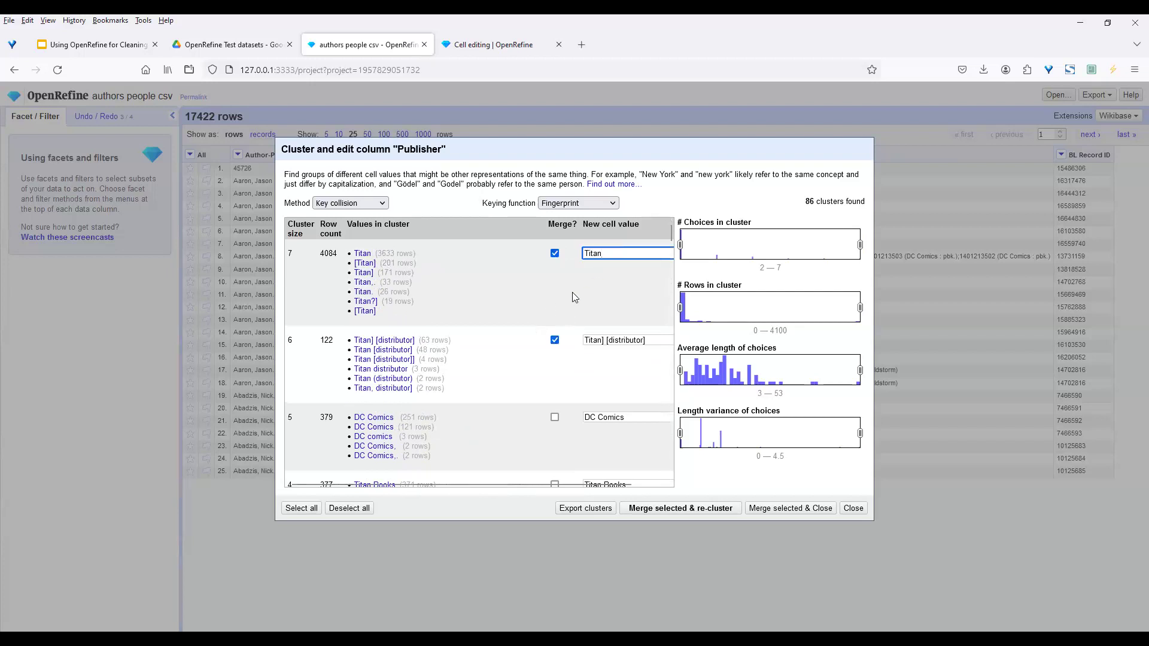
pyautogui.write('Books')
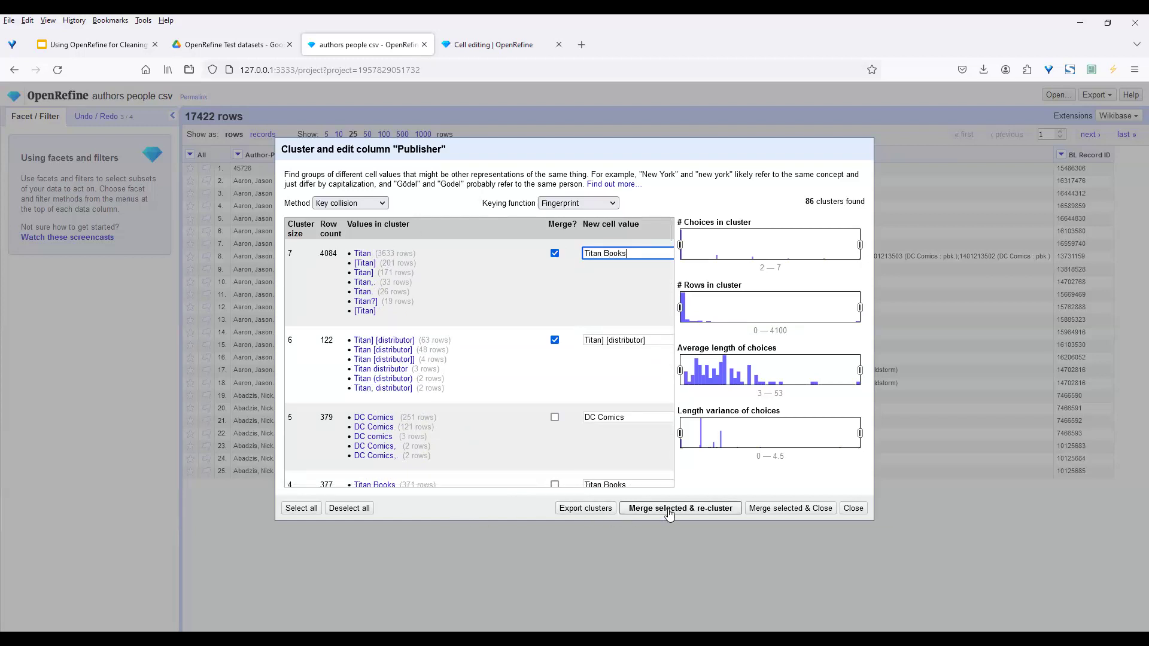
pyautogui.click(669, 512)
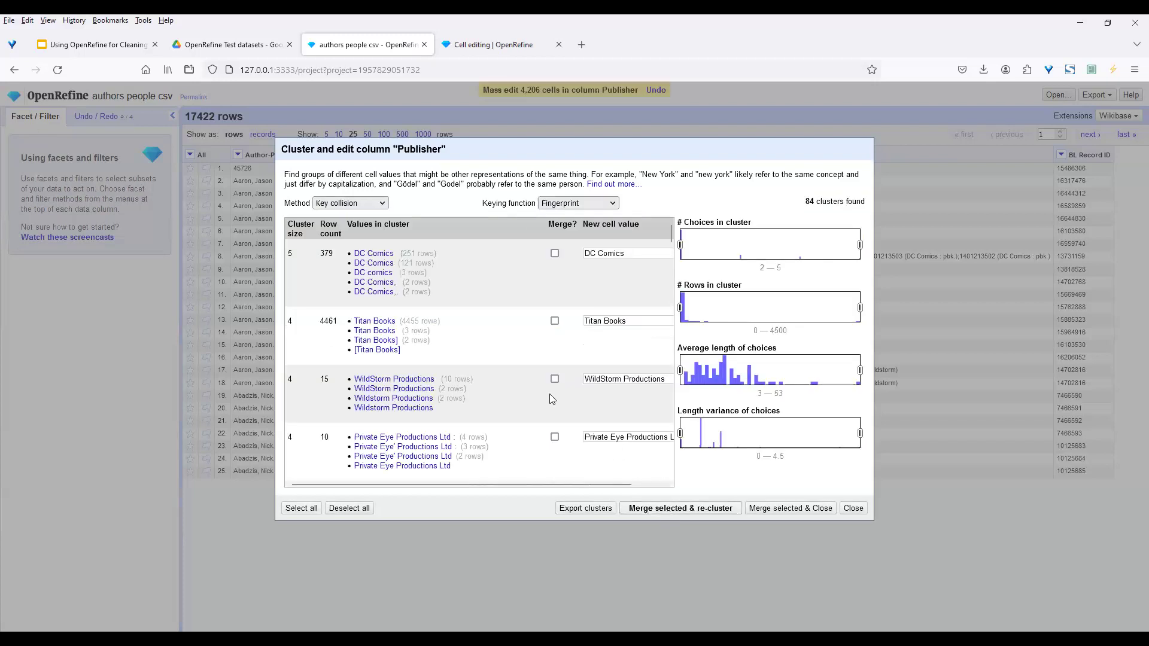
# Mark the Titan Books distributor and Titan Books clusters for merging
pyautogui.moveTo(669, 238); pyautogui.dragTo(670, 258)
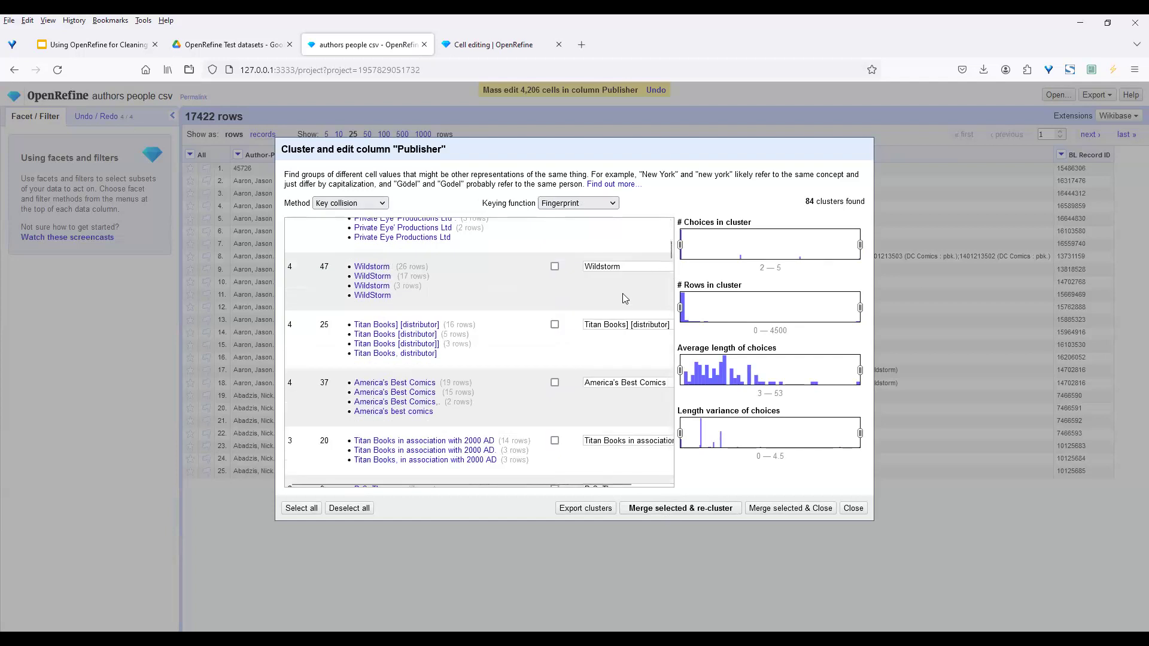
pyautogui.click(624, 324)
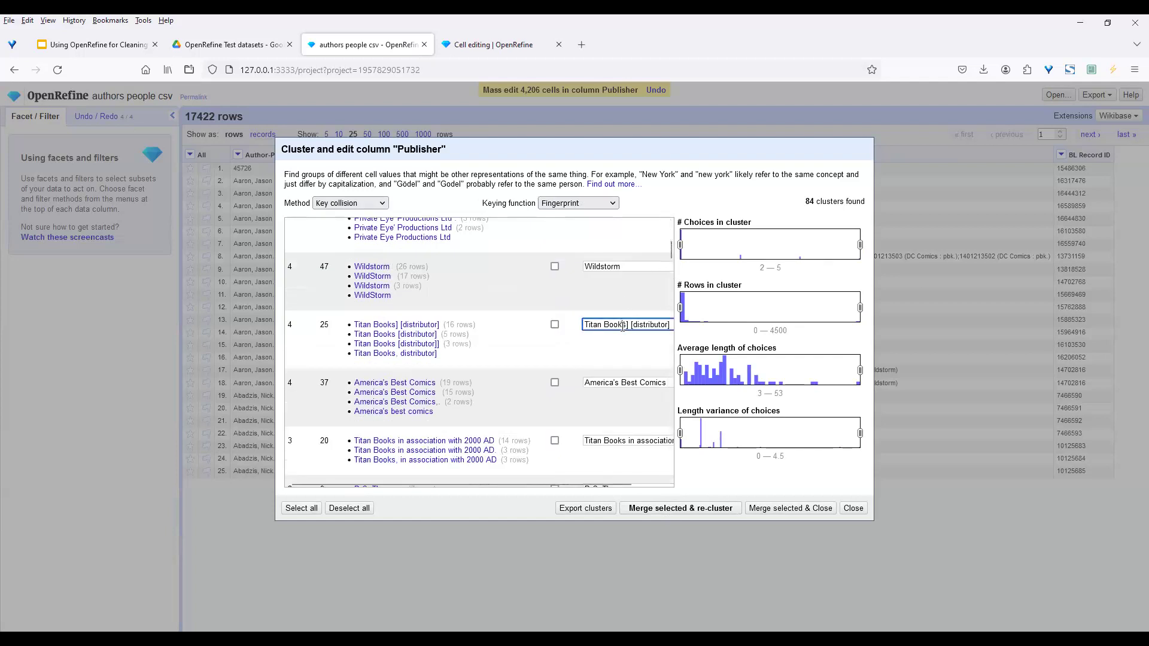
pyautogui.click(555, 325)
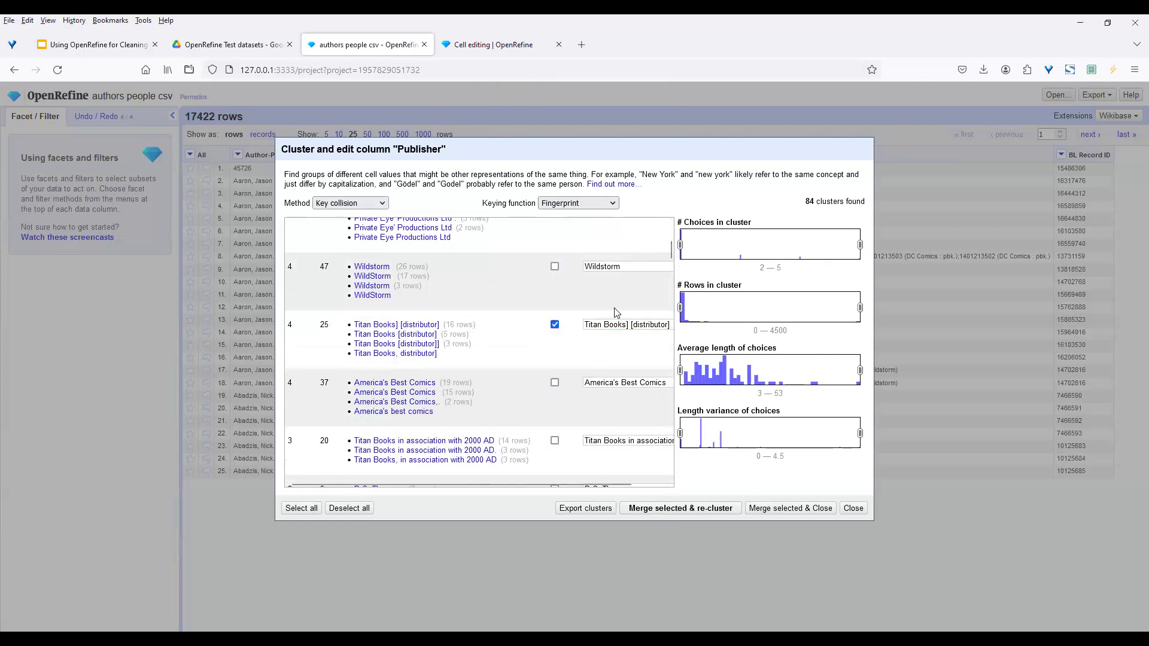
pyautogui.moveTo(672, 257); pyautogui.dragTo(671, 232)
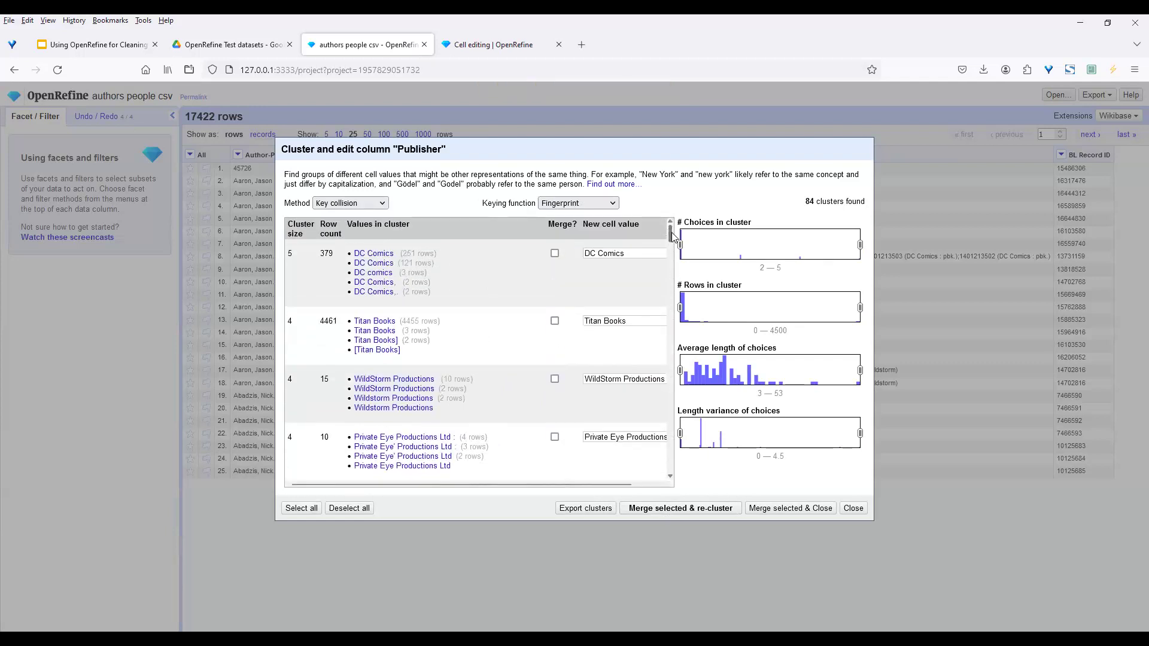
pyautogui.click(555, 321)
# Merge the marked Titan/Titan Books clusters into 'Titan Books', re-cluster, then exit the Publisher clustering dialog
pyautogui.click(683, 509)
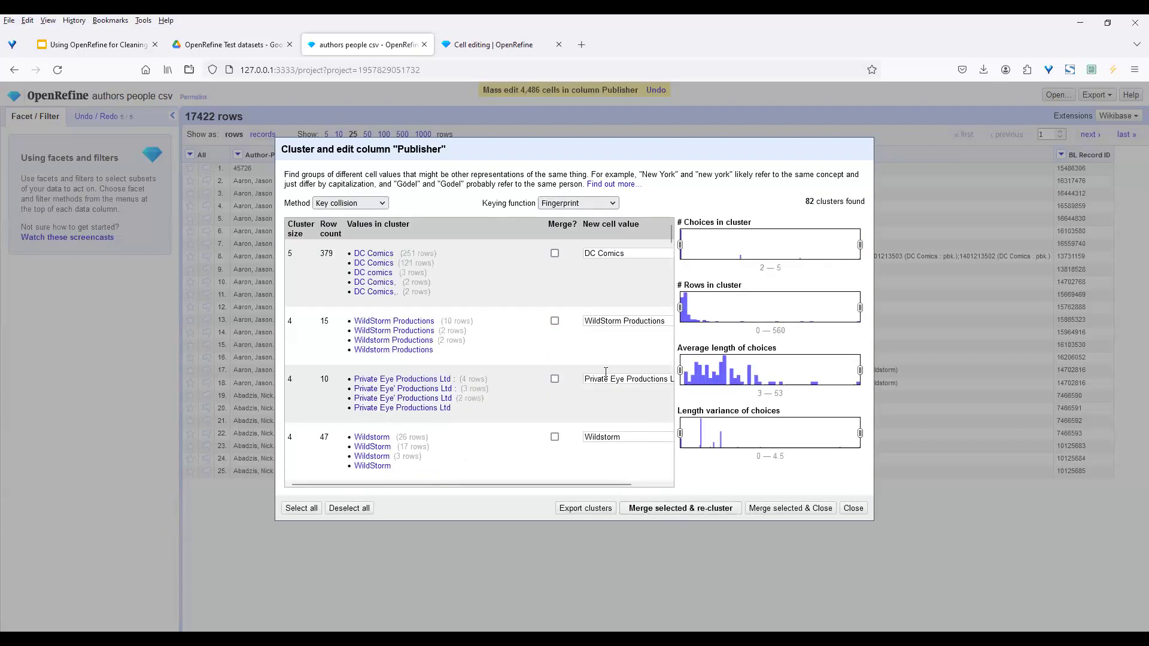
pyautogui.moveTo(670, 240); pyautogui.dragTo(670, 259)
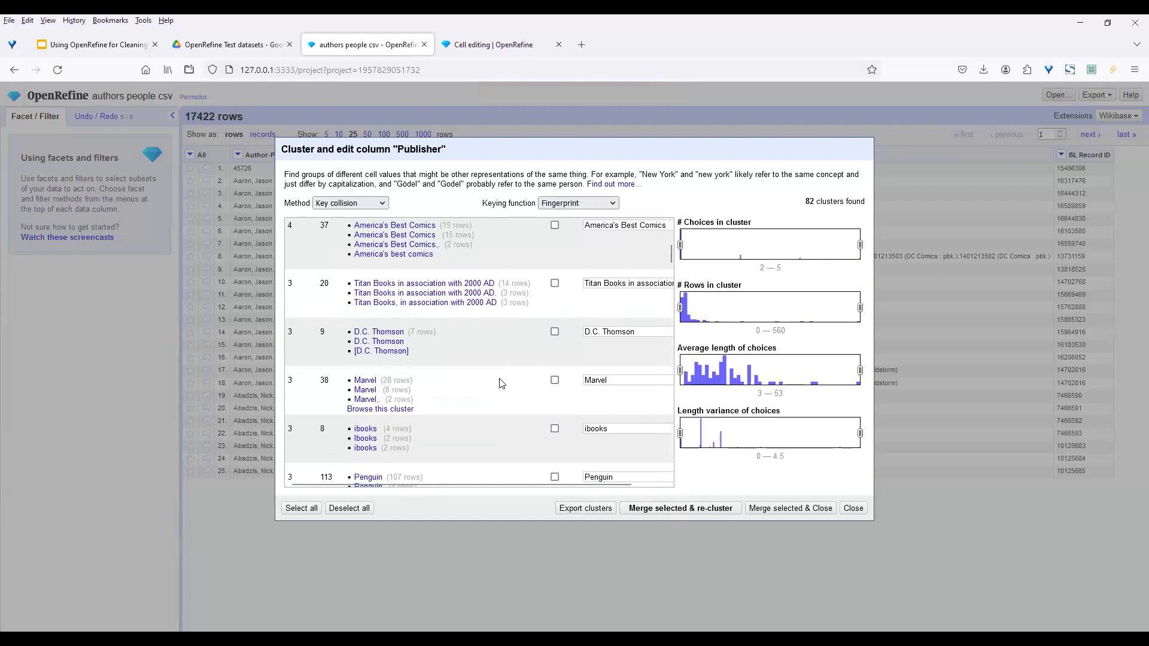
pyautogui.click(790, 508)
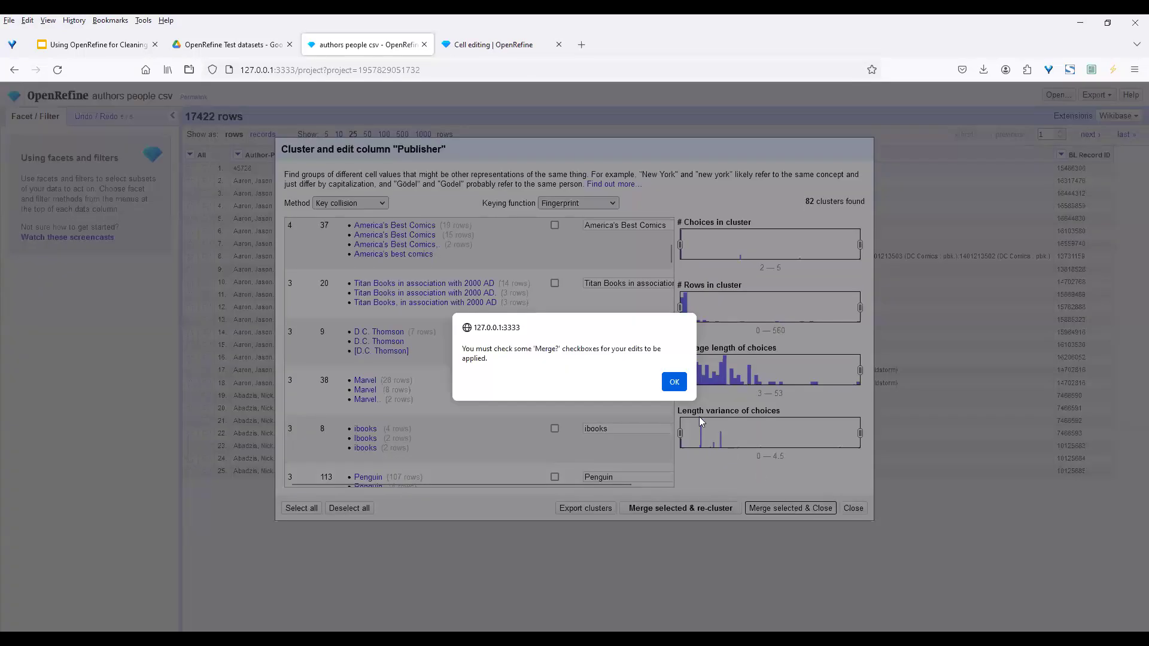
pyautogui.click(674, 384)
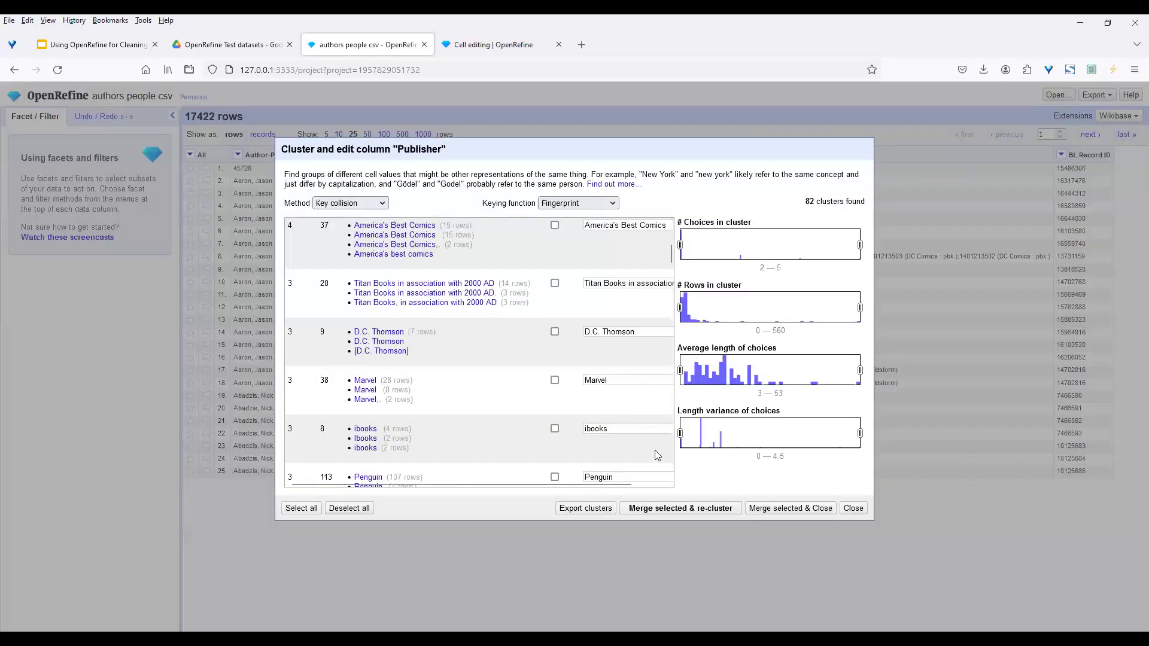
pyautogui.click(852, 509)
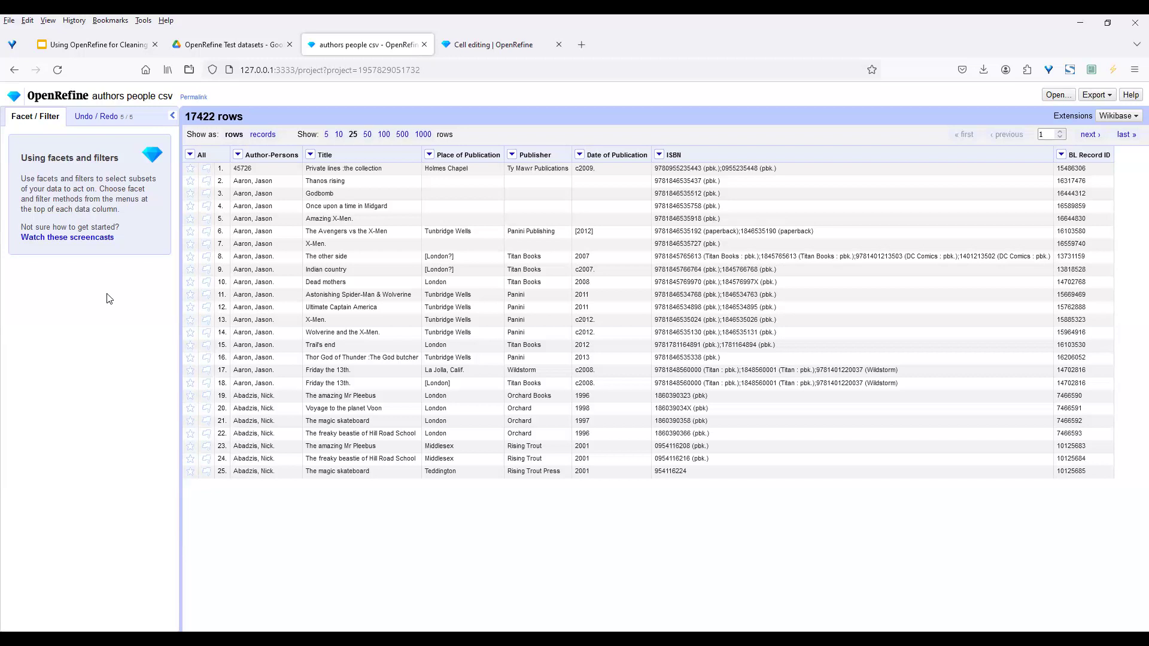
# Apply the common transform 'Trim leading and trailing whitespace' to the Publisher column
pyautogui.click(513, 155)
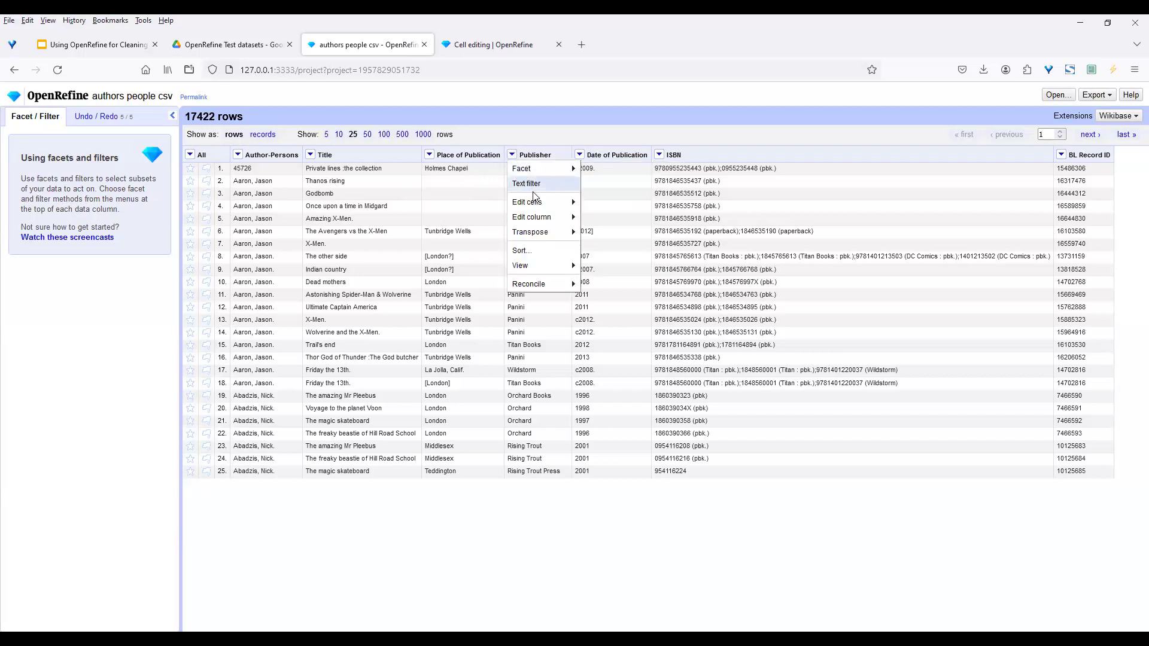
pyautogui.moveTo(538, 207)
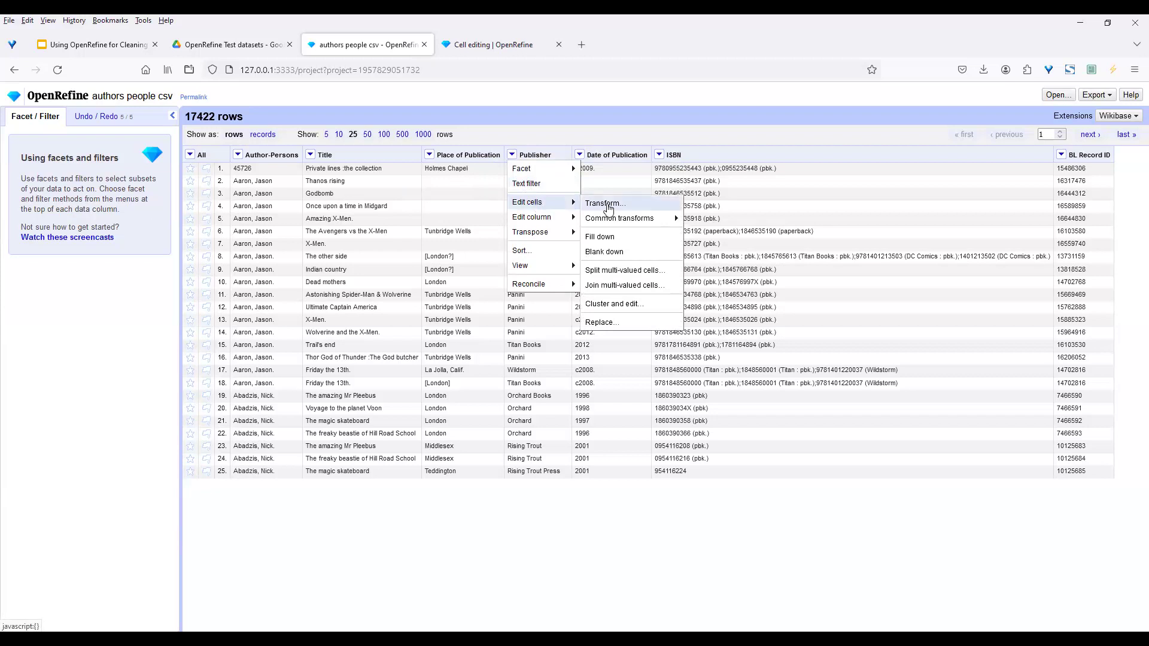
pyautogui.moveTo(625, 220)
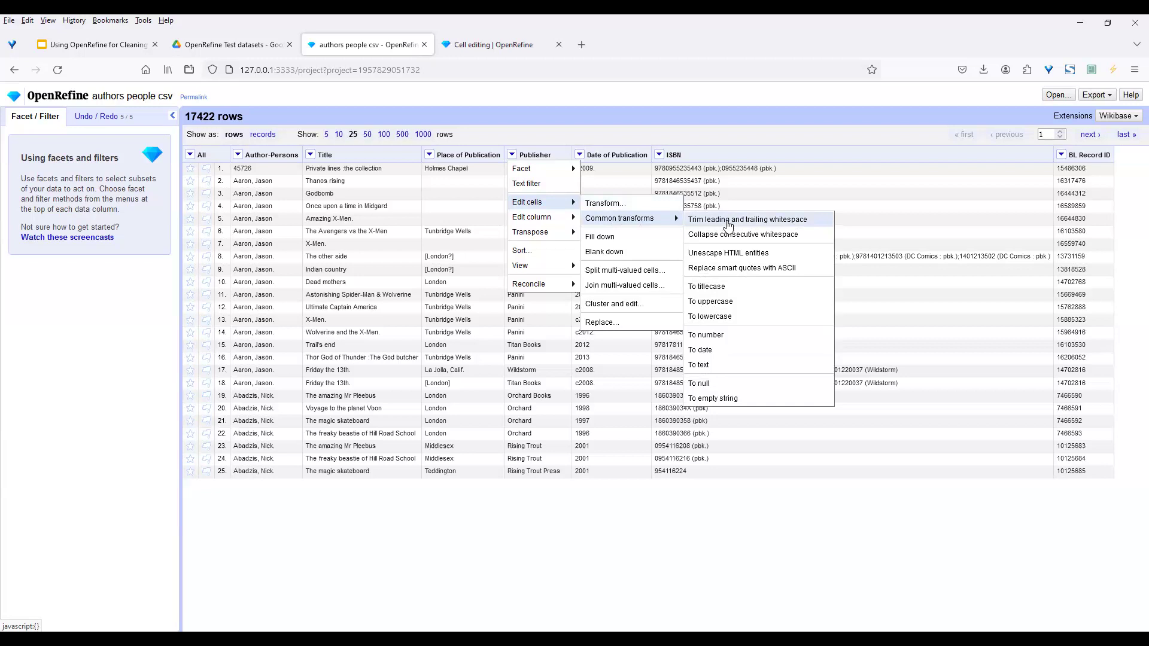
pyautogui.click(736, 220)
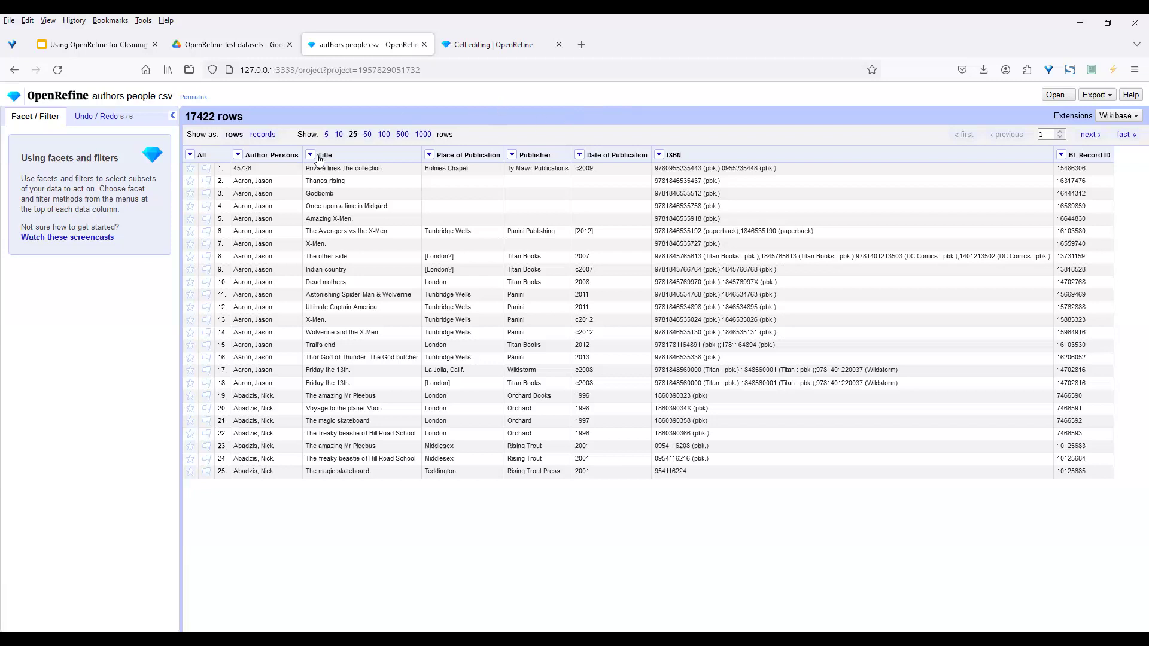
# Start a custom Transform on Author-Persons and extend the expression to value.replace
pyautogui.click(238, 157)
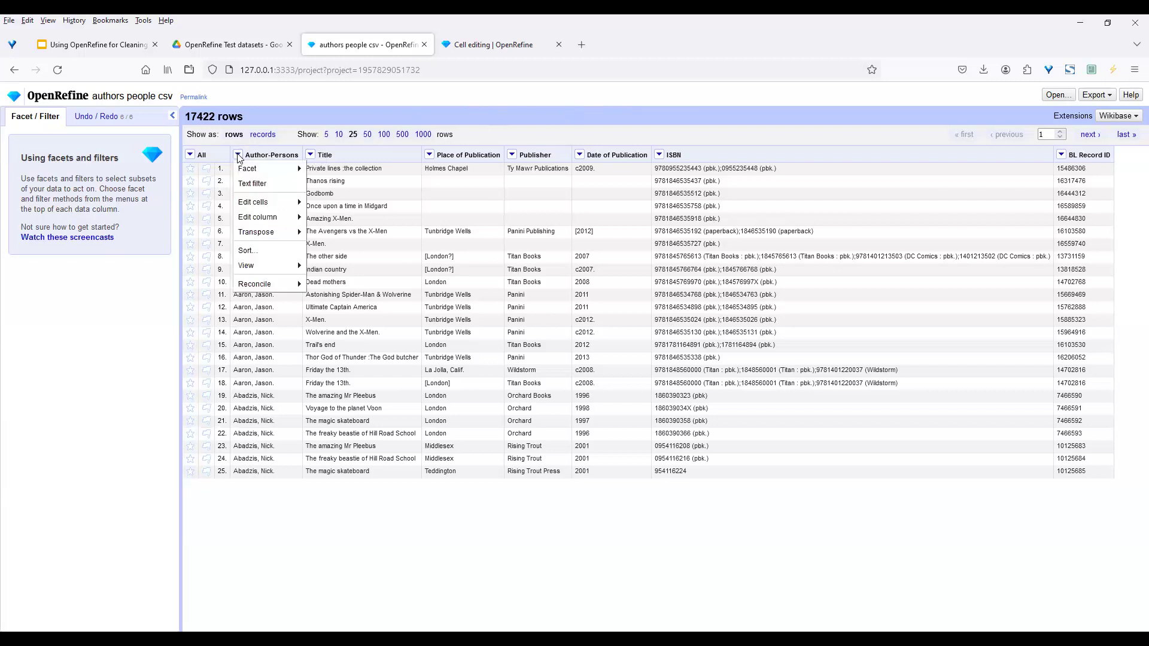
pyautogui.moveTo(256, 204)
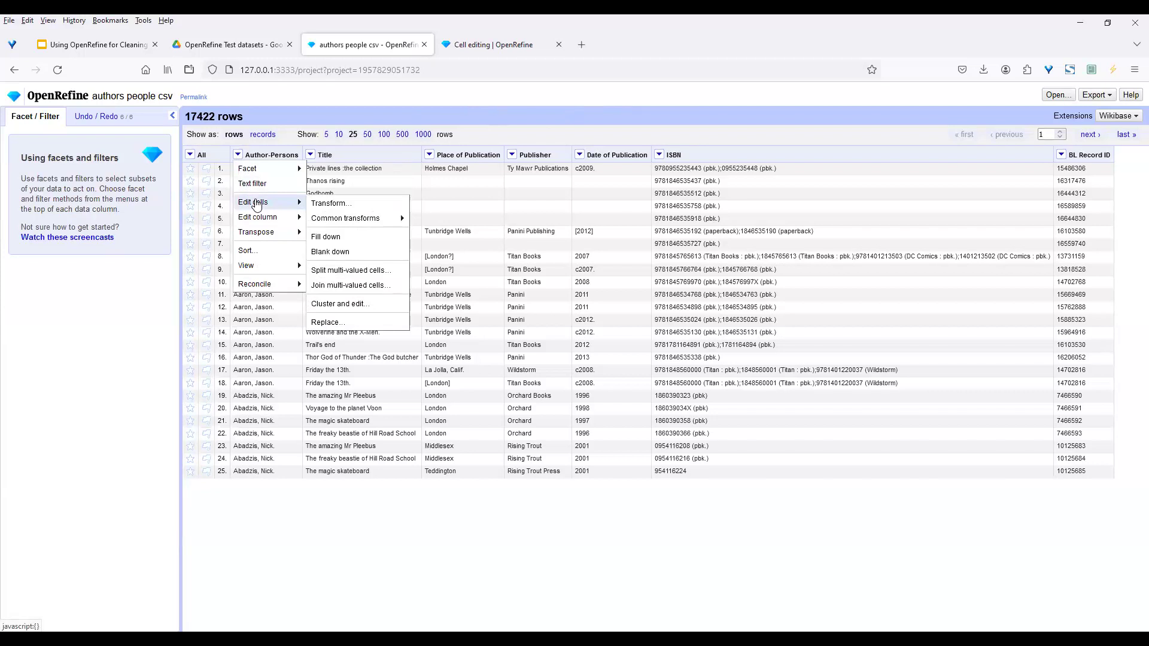
pyautogui.click(343, 204)
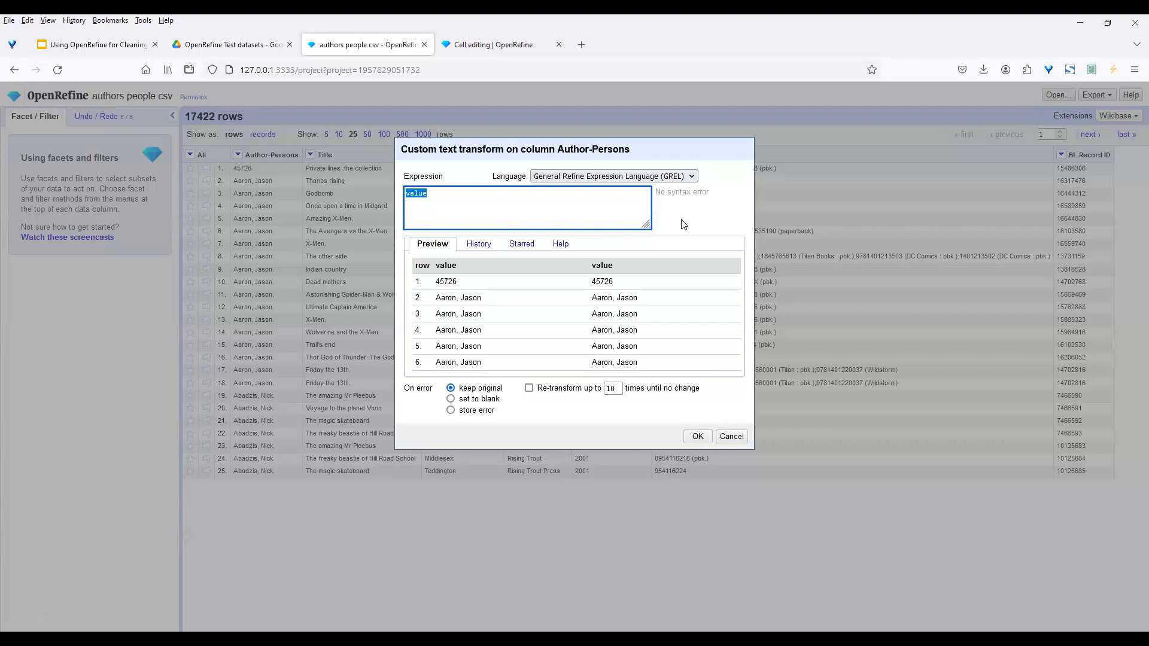
pyautogui.click(438, 193)
pyautogui.write('.replace')
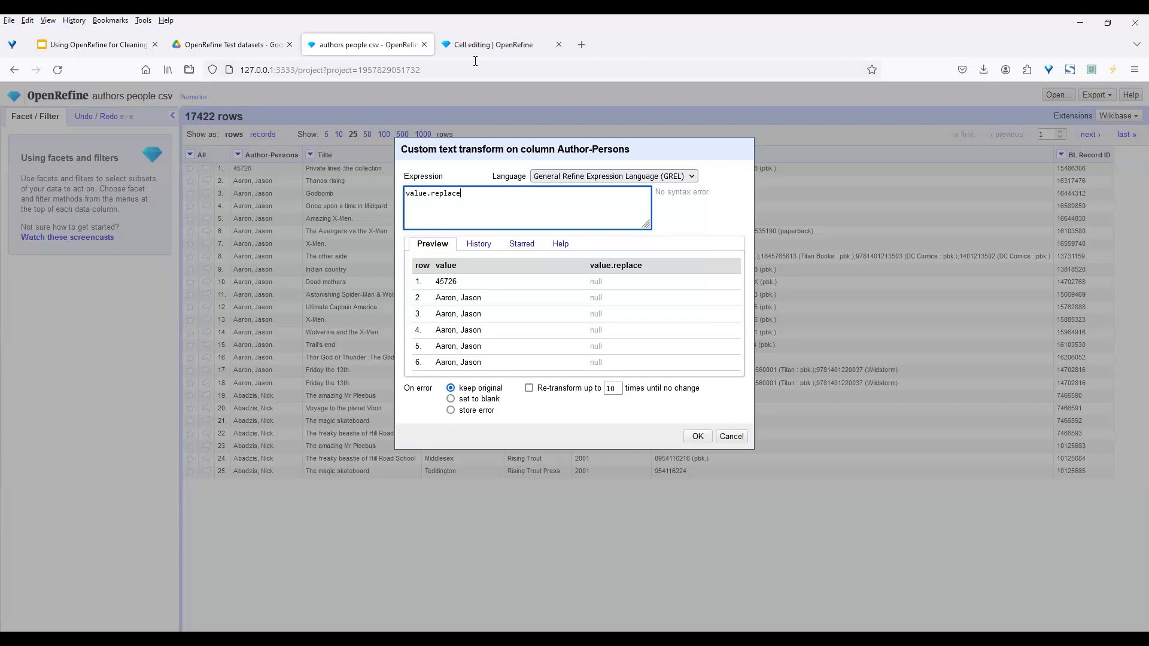
pyautogui.moveTo(736, 271); pyautogui.dragTo(734, 306)
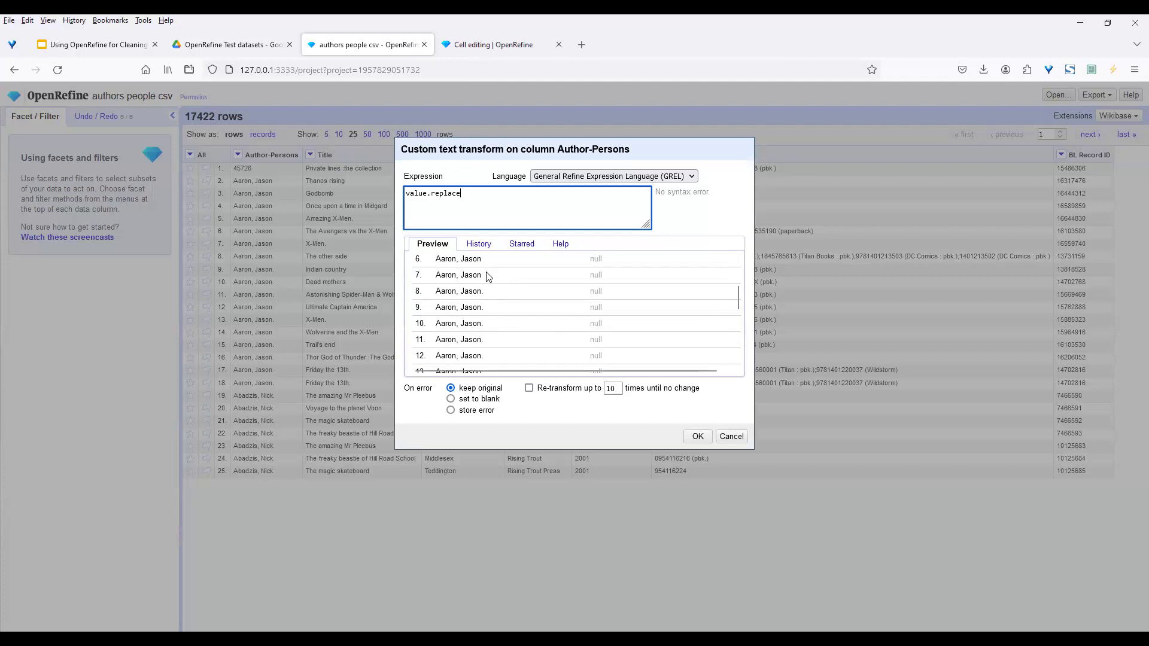
pyautogui.moveTo(738, 299); pyautogui.dragTo(737, 265)
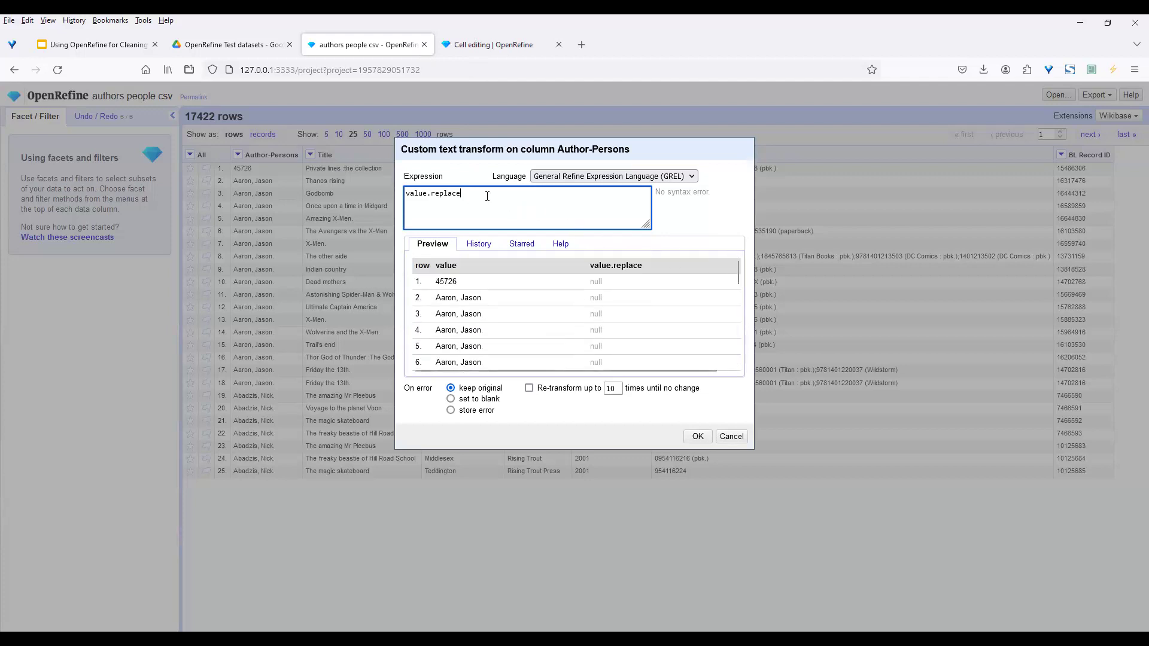
# Finish the expression as value.replace('.','') and apply it to the Author-Persons cells
pyautogui.write("('.")
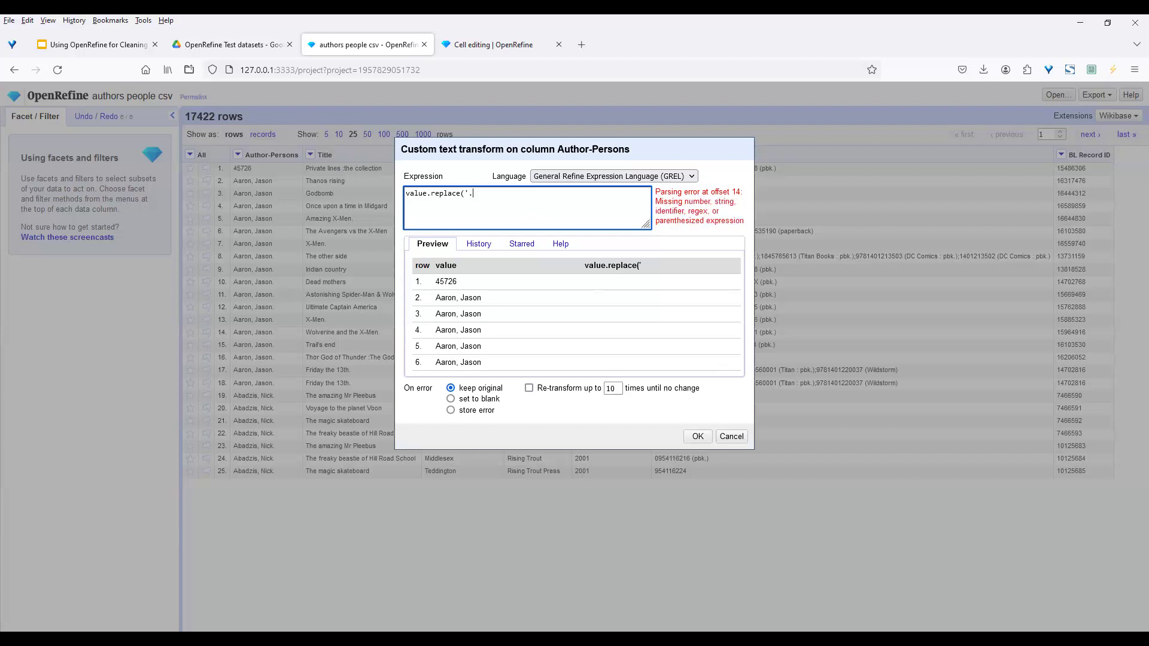
pyautogui.write("'")
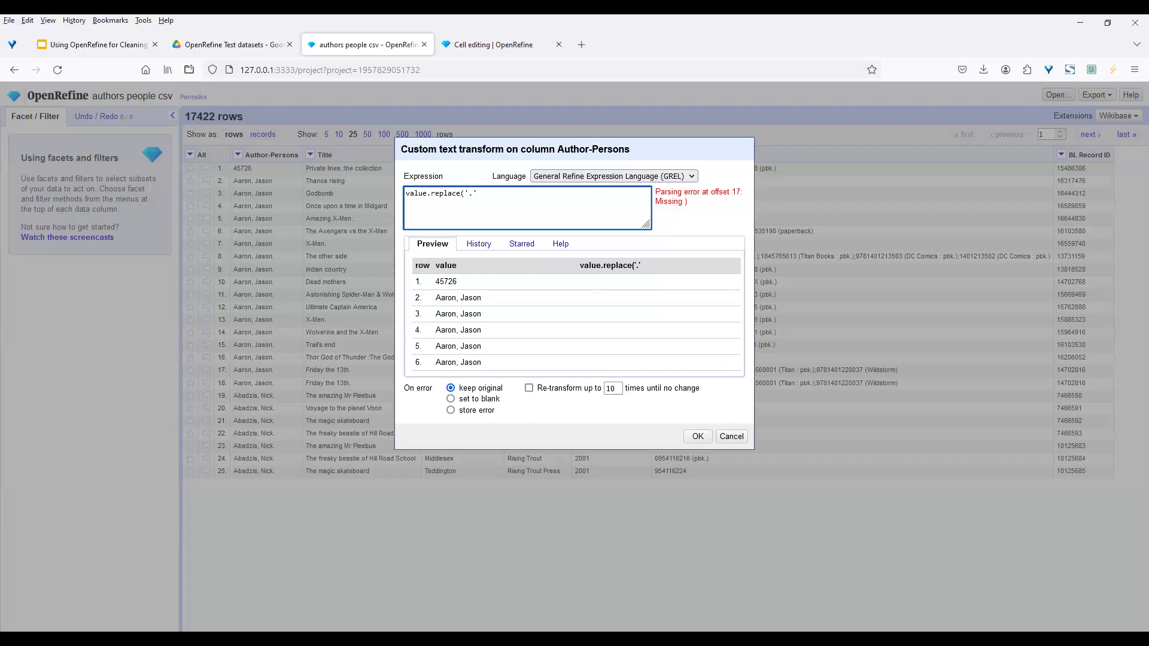
pyautogui.write(',')
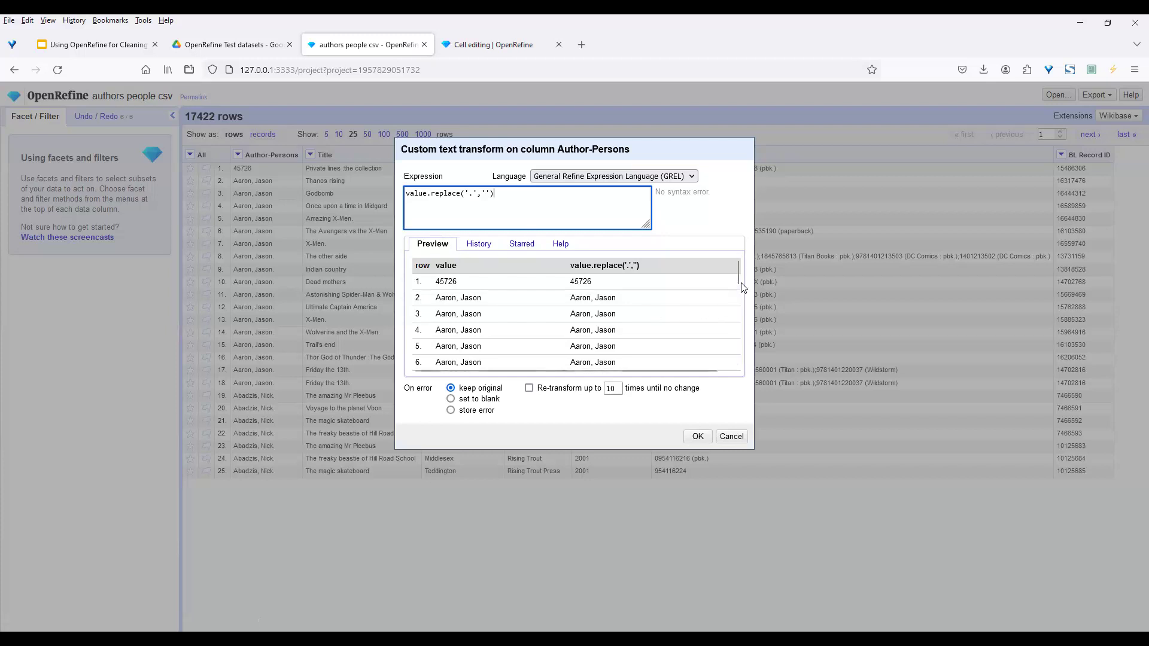
pyautogui.moveTo(736, 277)
pyautogui.mouseDown()
pyautogui.moveTo(738, 353)
pyautogui.moveTo(739, 262)
pyautogui.mouseUp()
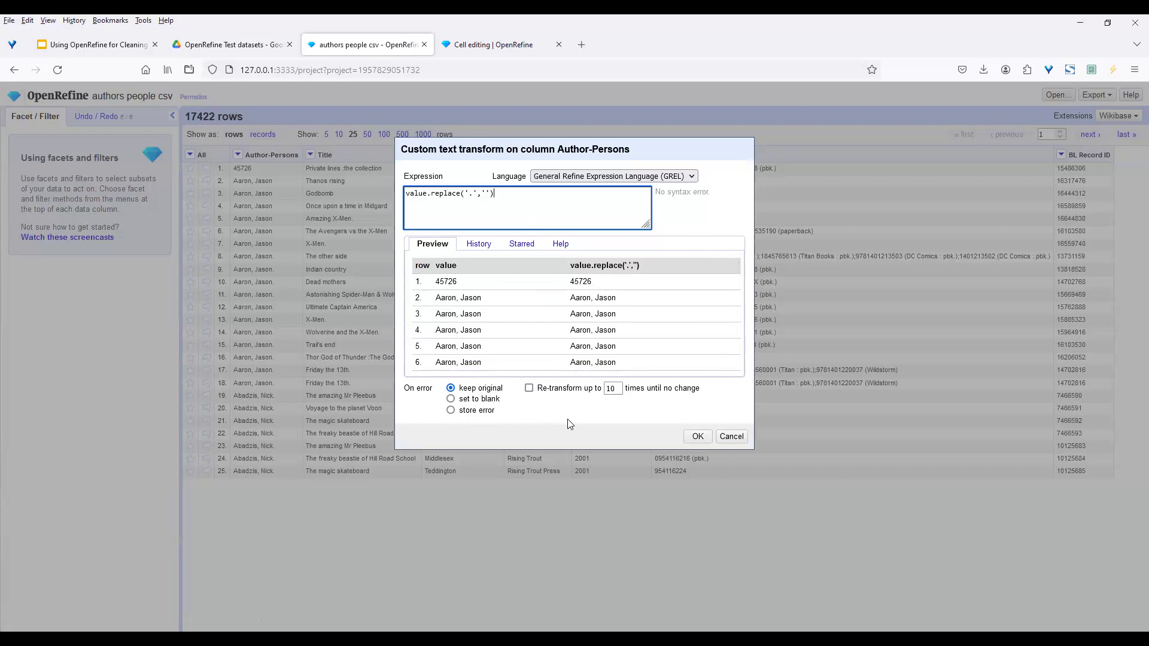
pyautogui.click(694, 436)
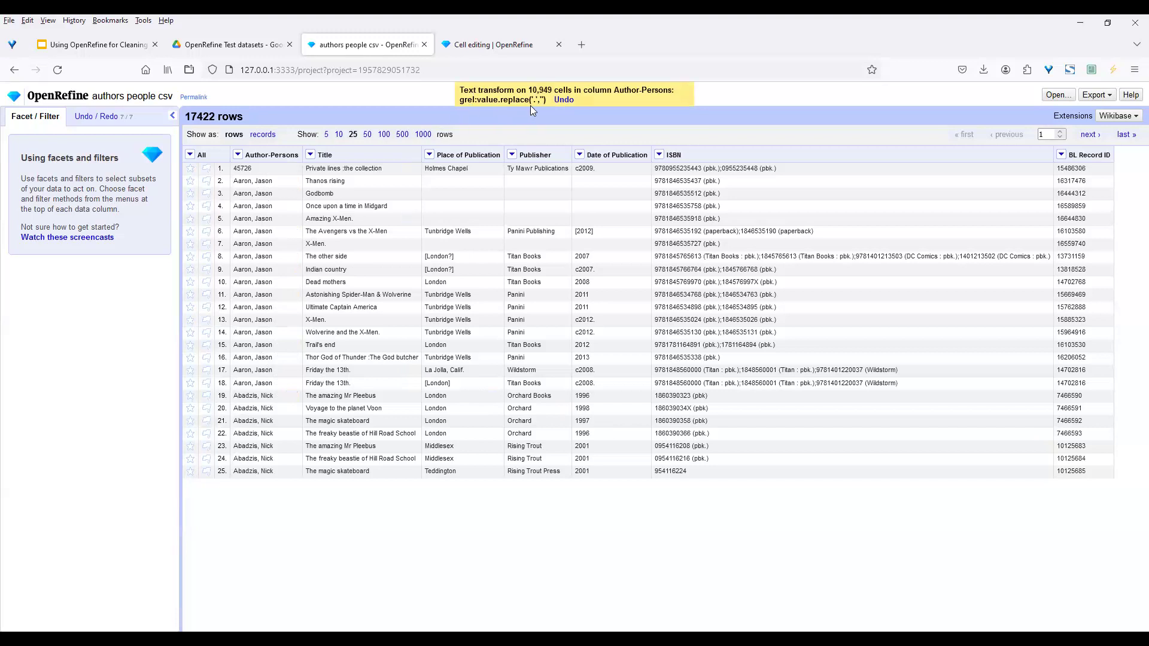
pyautogui.click(105, 117)
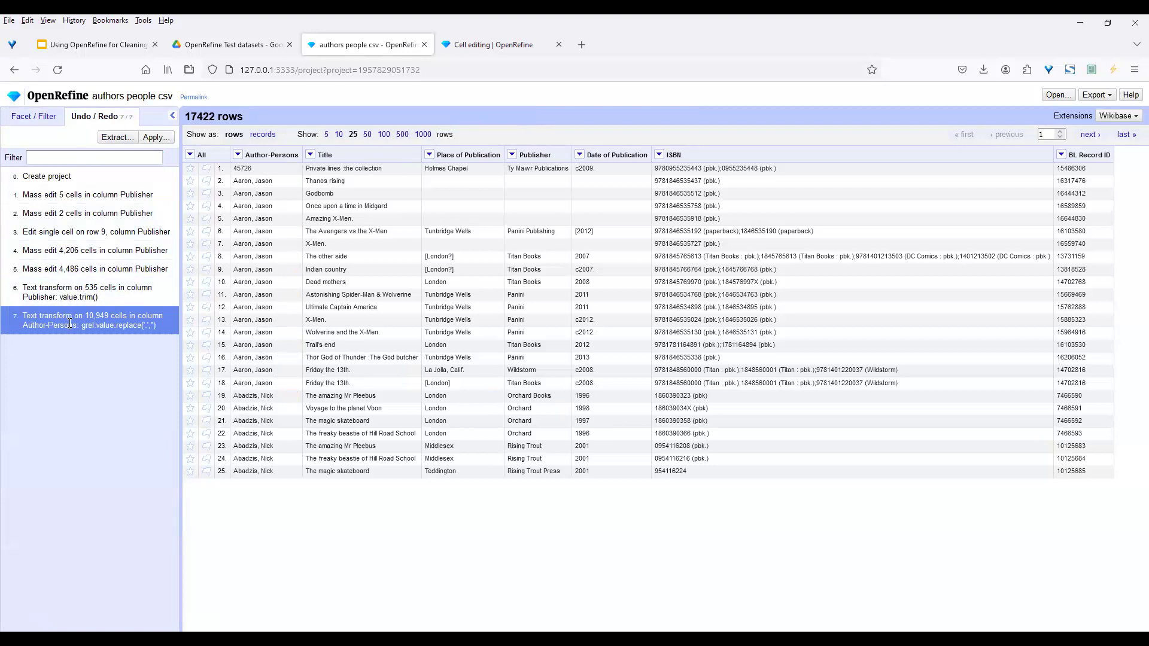
pyautogui.click(33, 118)
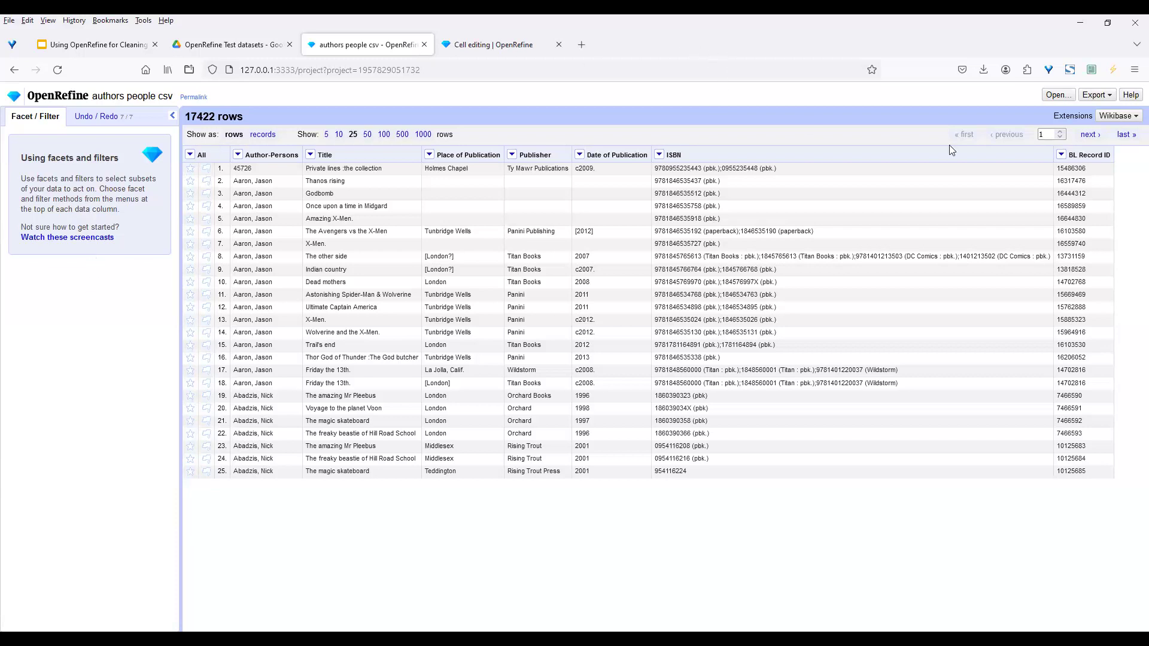
pyautogui.click(1096, 96)
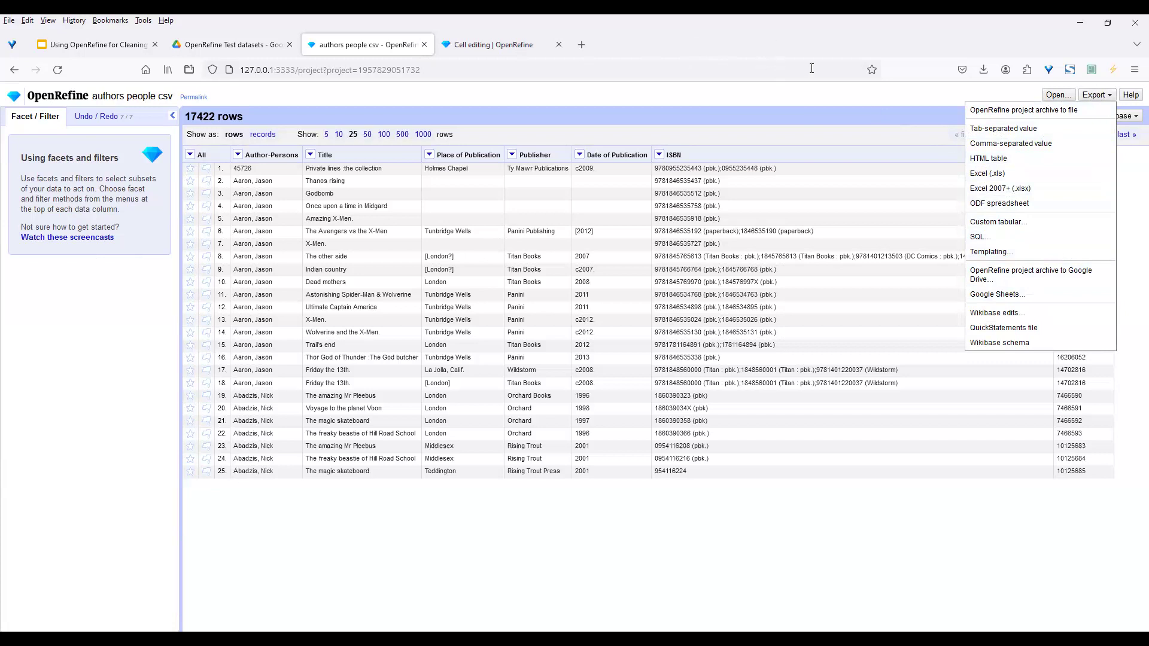
pyautogui.click(1056, 97)
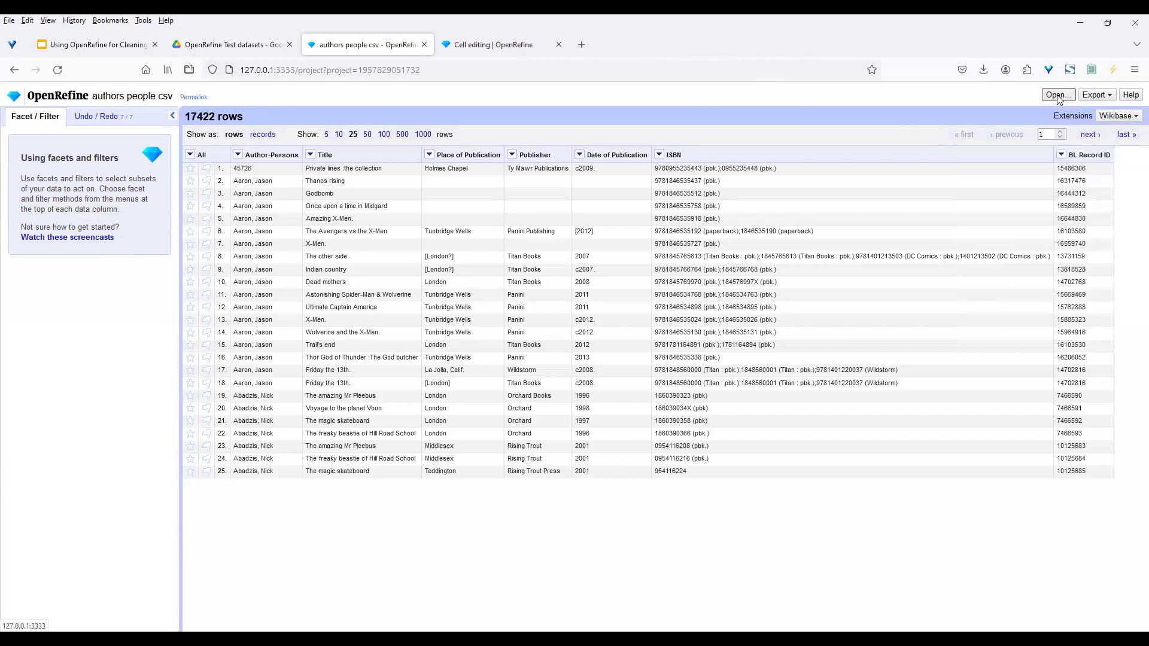
# In a new tab, choose the Powerhouse file from the computer for a new project
pyautogui.click(1057, 95)
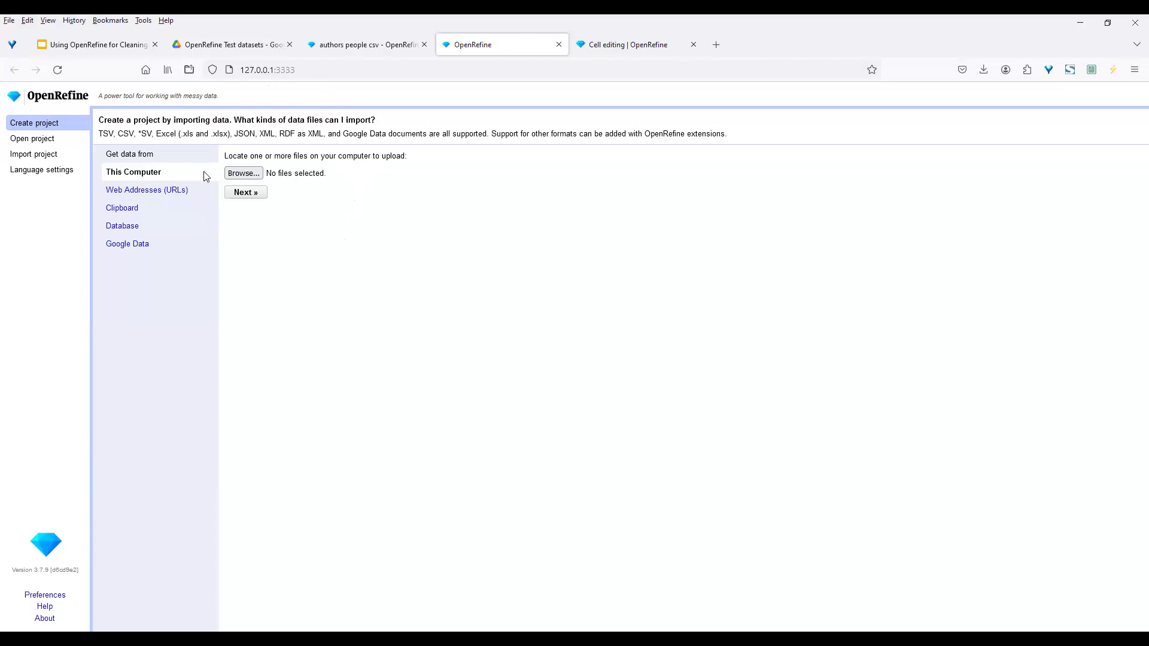
pyautogui.click(243, 173)
pyautogui.click(255, 321)
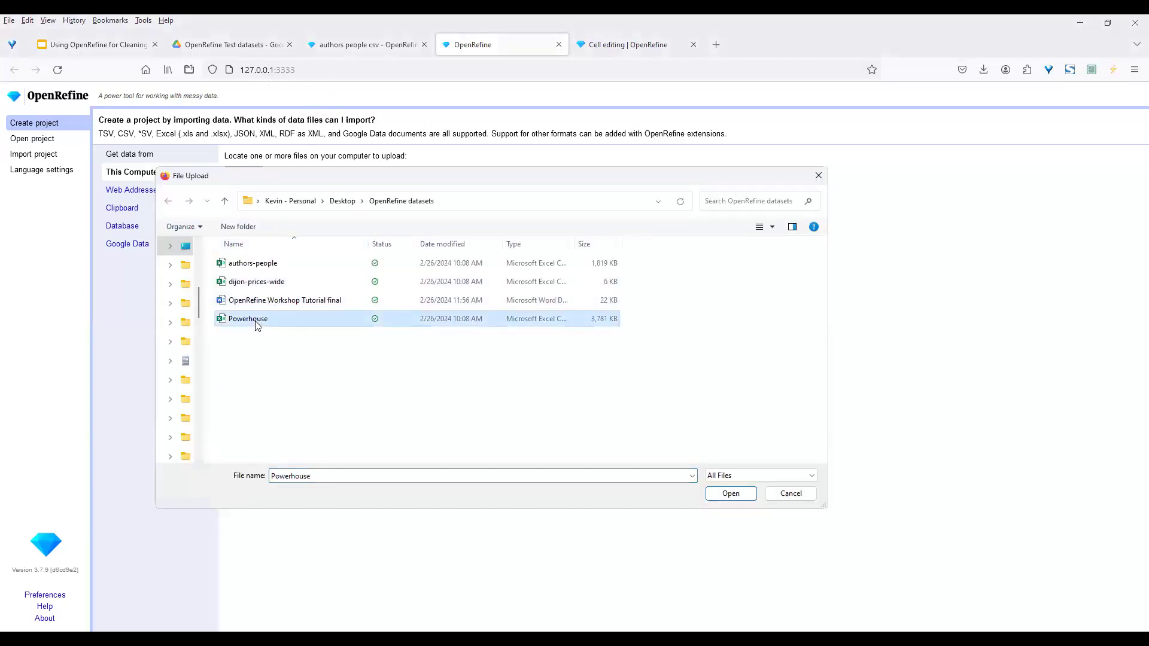
pyautogui.click(730, 494)
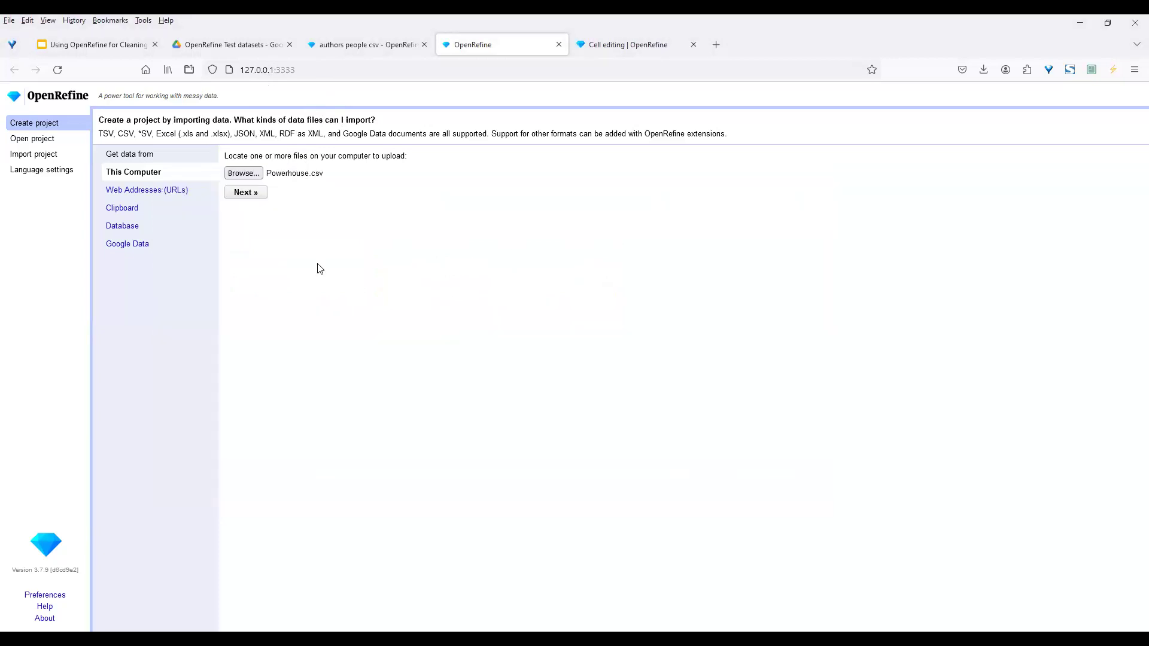
# Create the Powerhouse csv project with its 3914 rows and display 25 rows per page
pyautogui.click(248, 193)
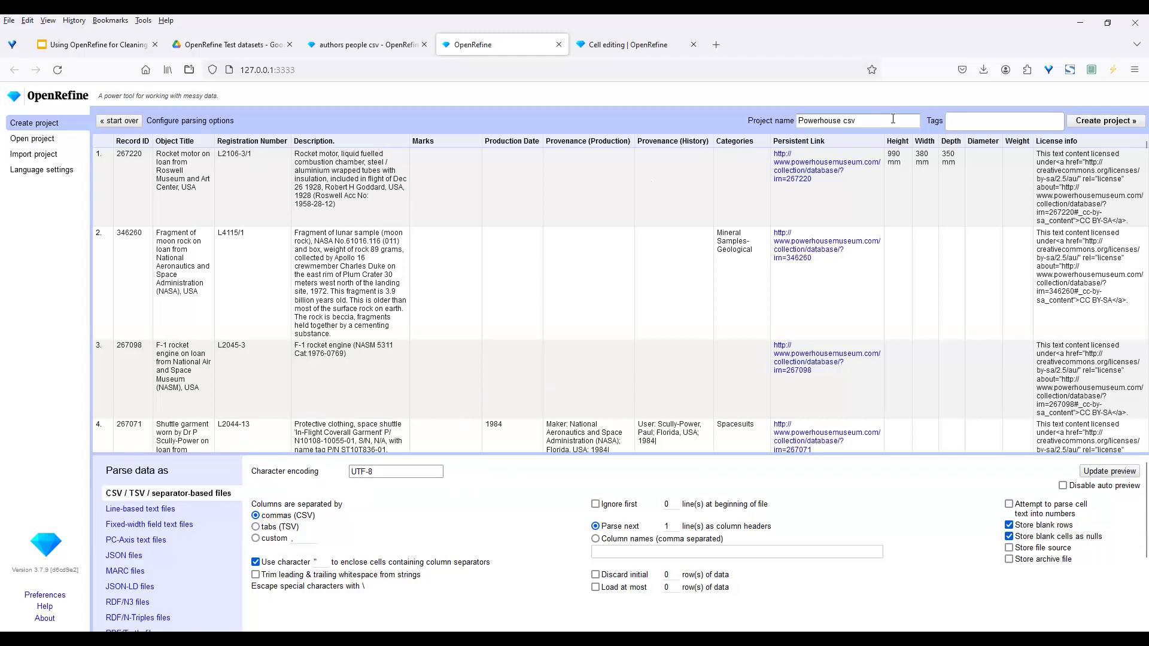
pyautogui.click(1100, 121)
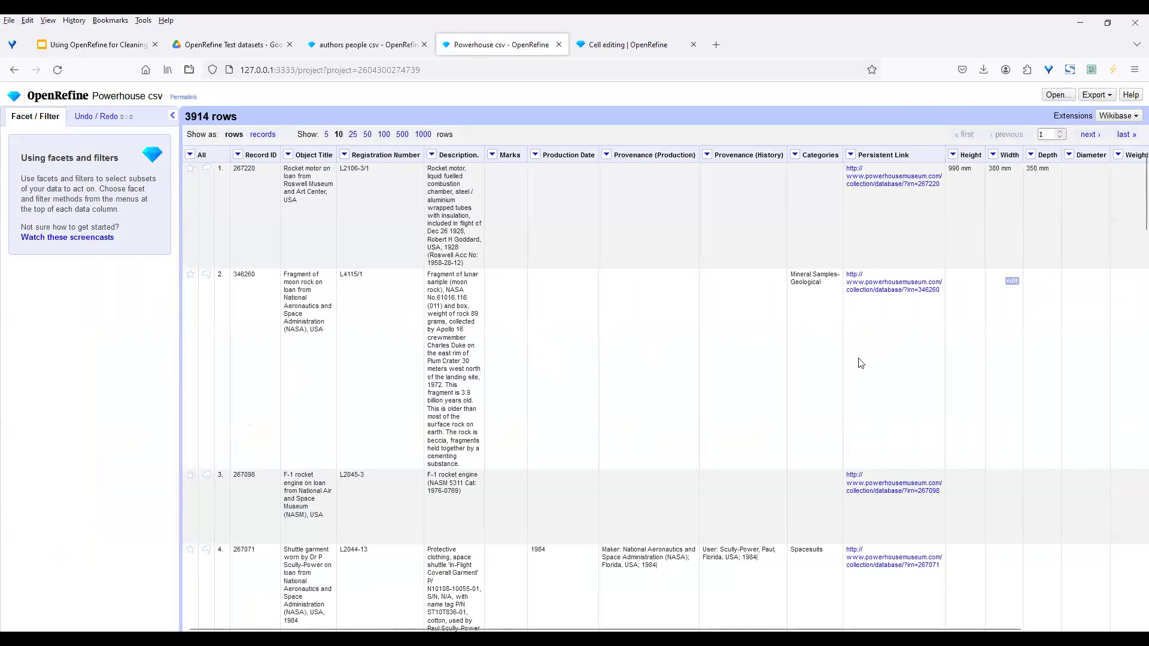
pyautogui.click(353, 135)
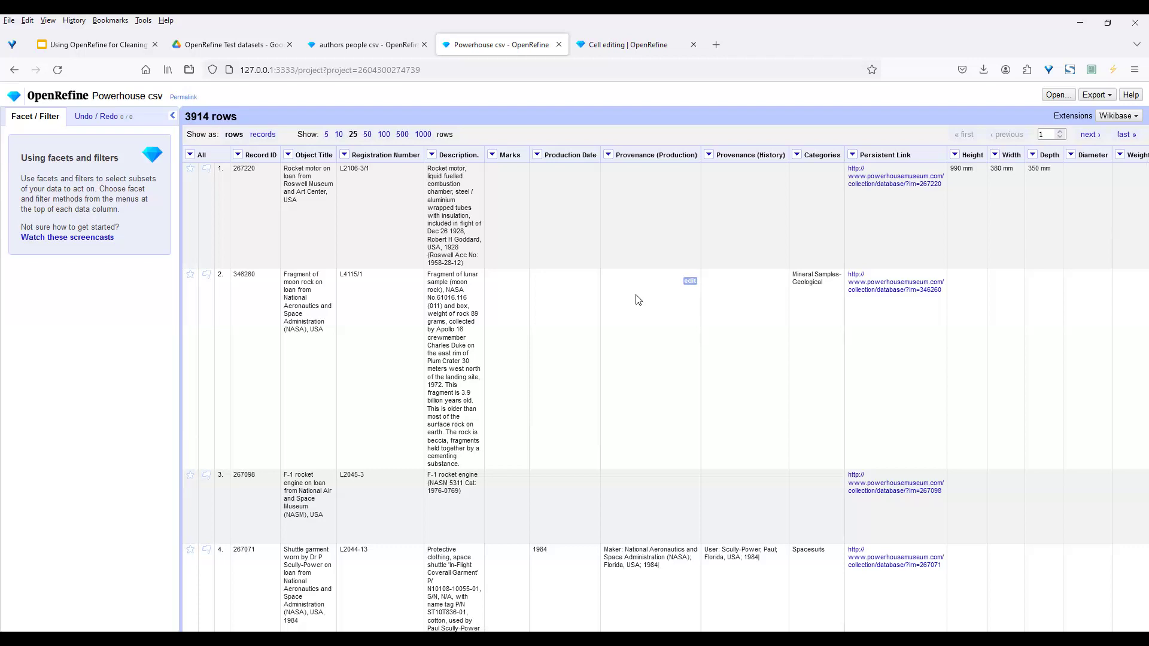
# Add a numeric facet on the Object Title column
pyautogui.click(290, 157)
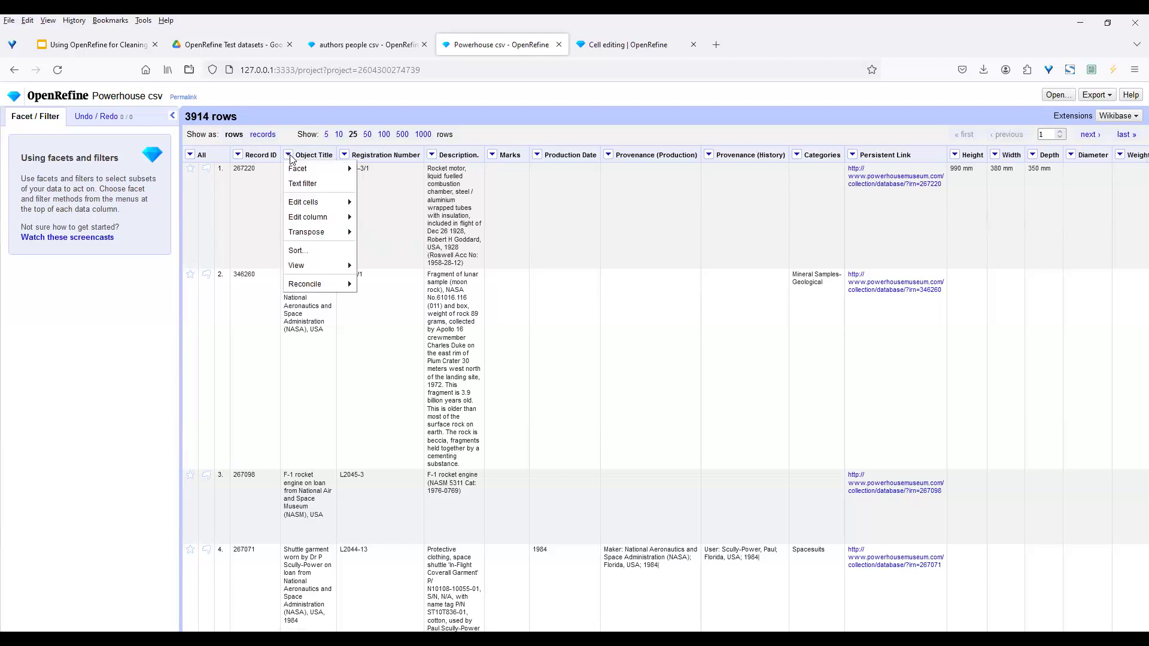
pyautogui.moveTo(309, 171)
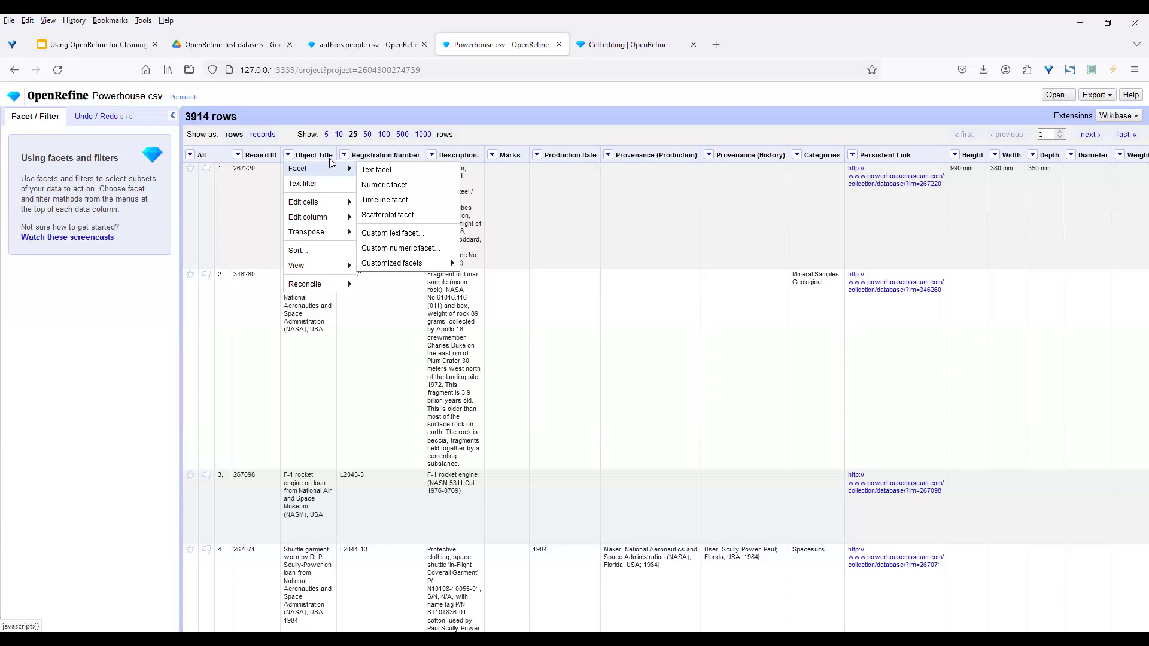
pyautogui.click(386, 184)
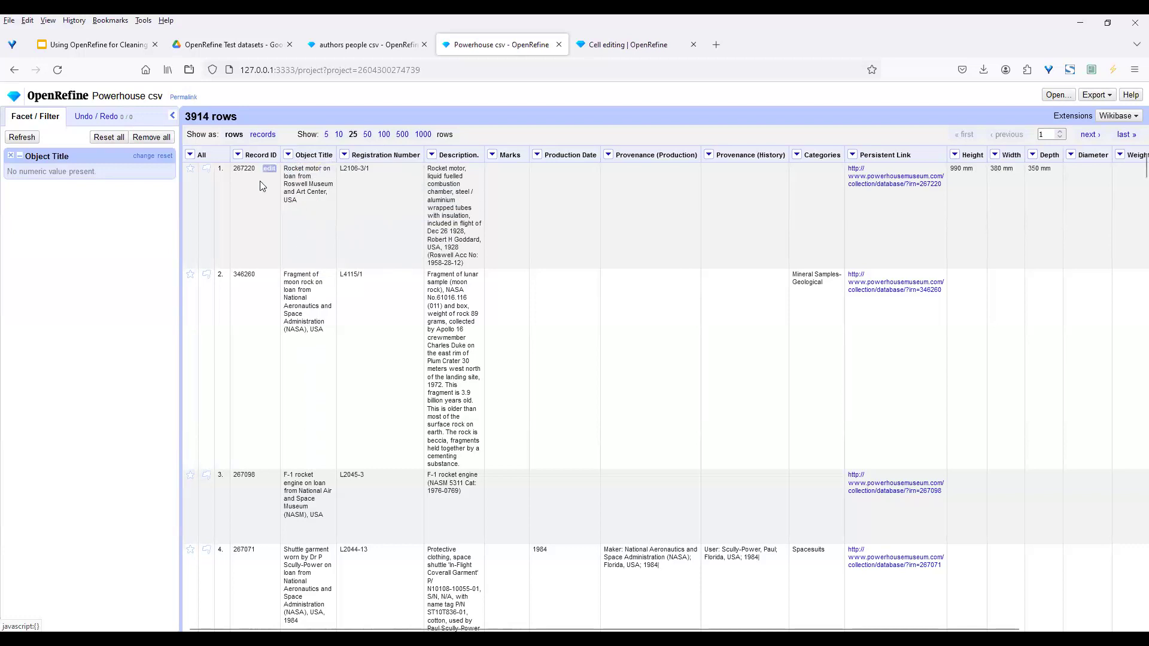
# Add a second numeric facet, this one on the Record ID column
pyautogui.click(238, 157)
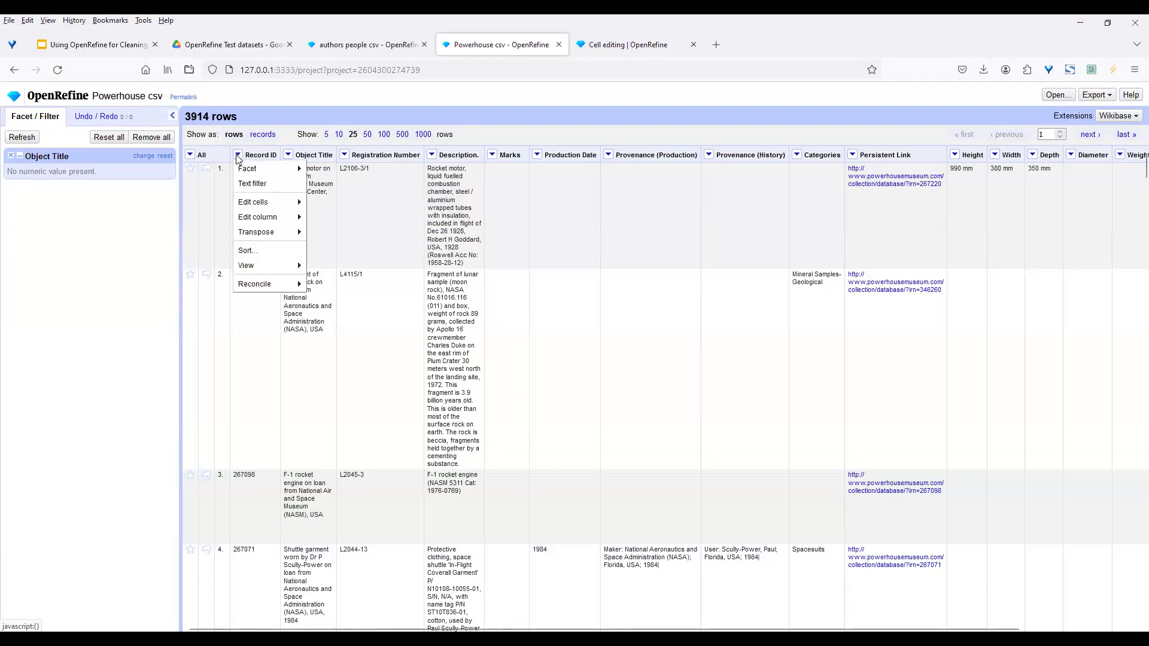
pyautogui.moveTo(251, 173)
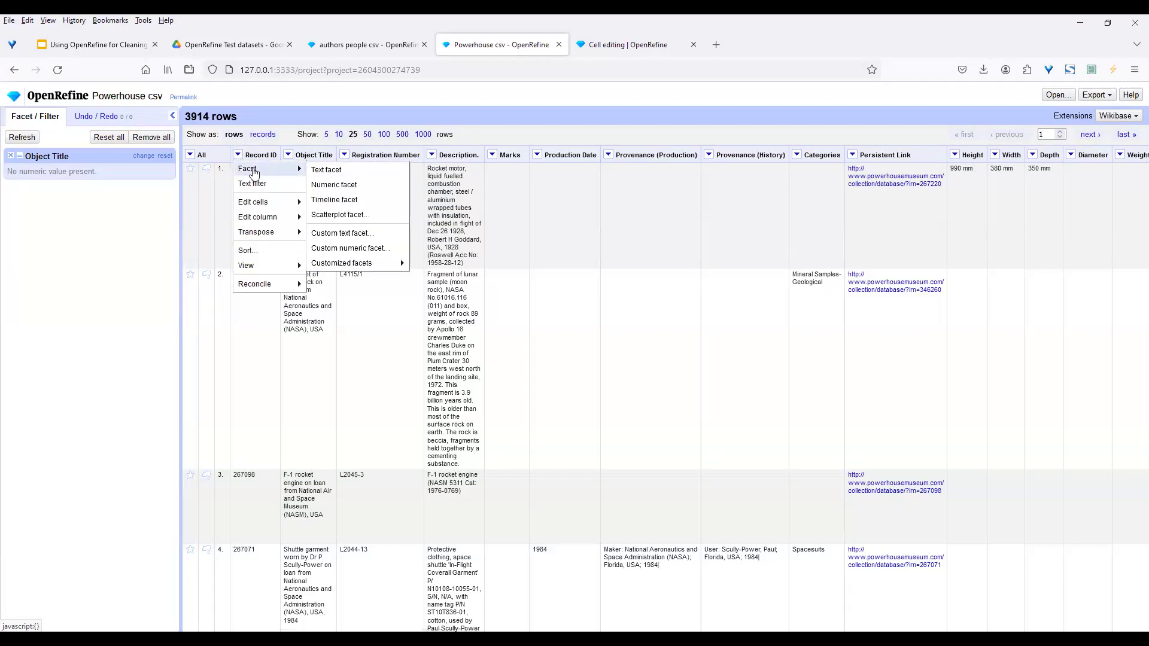
pyautogui.click(354, 187)
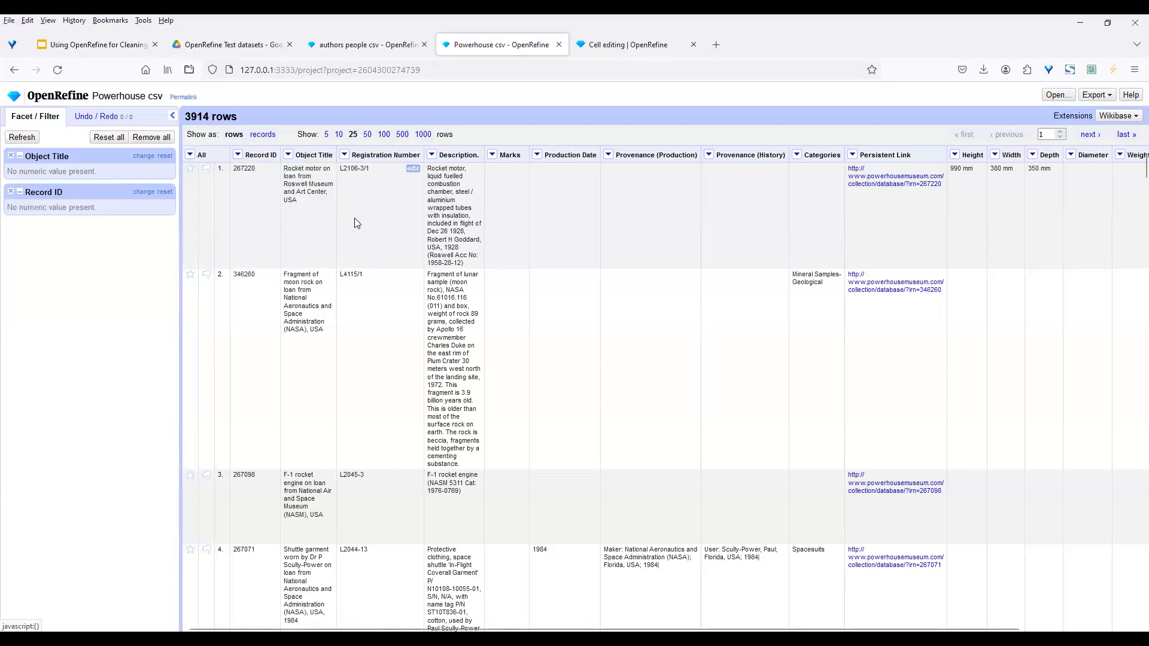
# Convert Record ID values to numbers and open row 1's Record ID cell for editing
pyautogui.click(237, 155)
pyautogui.moveTo(251, 203)
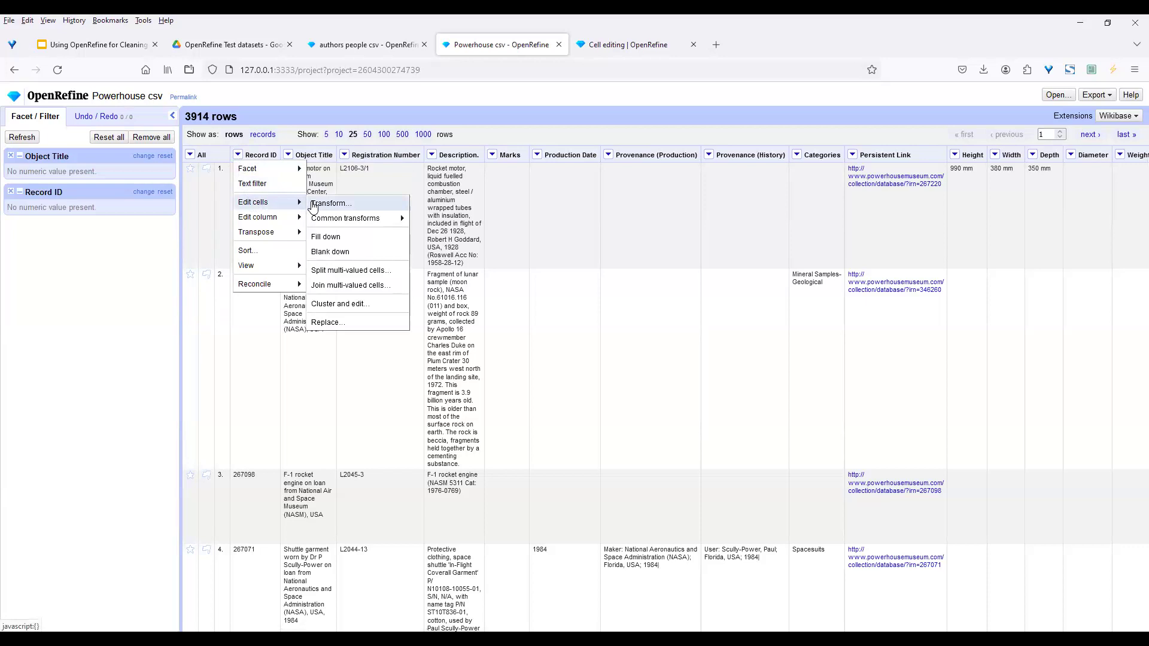
pyautogui.moveTo(338, 221)
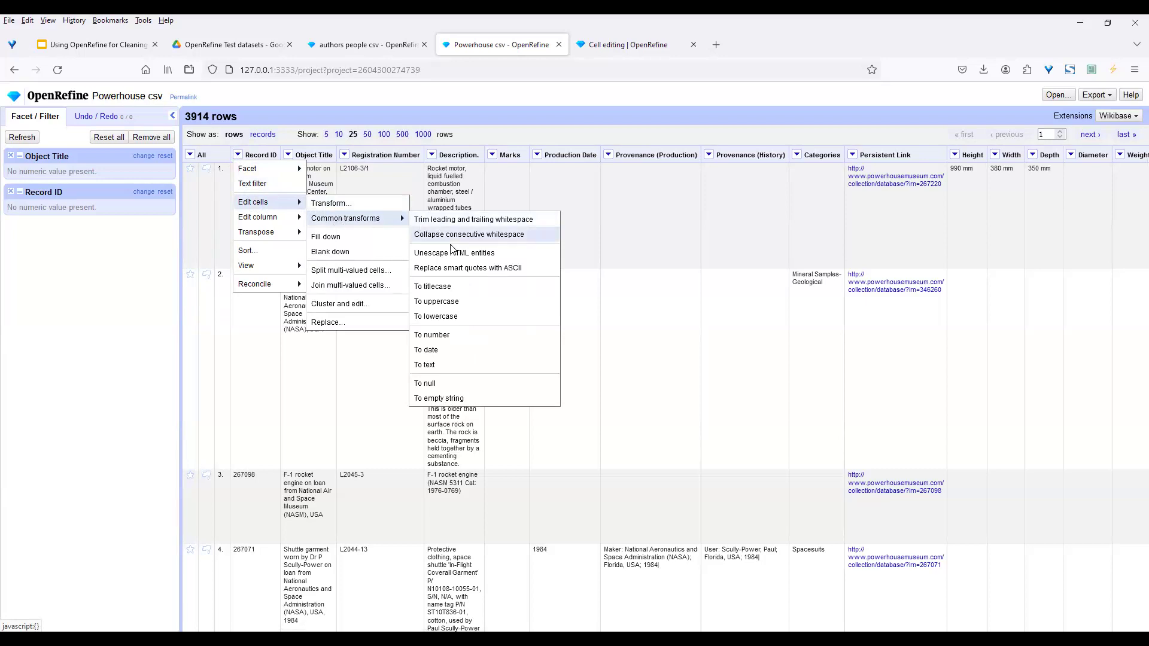
pyautogui.click(449, 337)
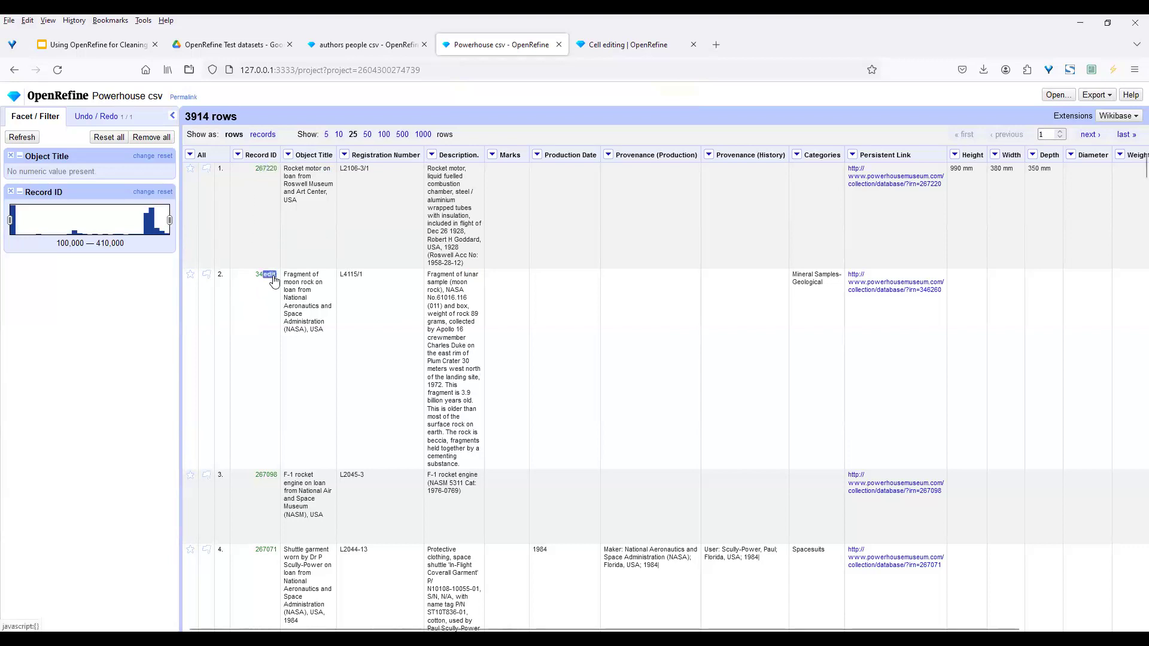
pyautogui.click(269, 168)
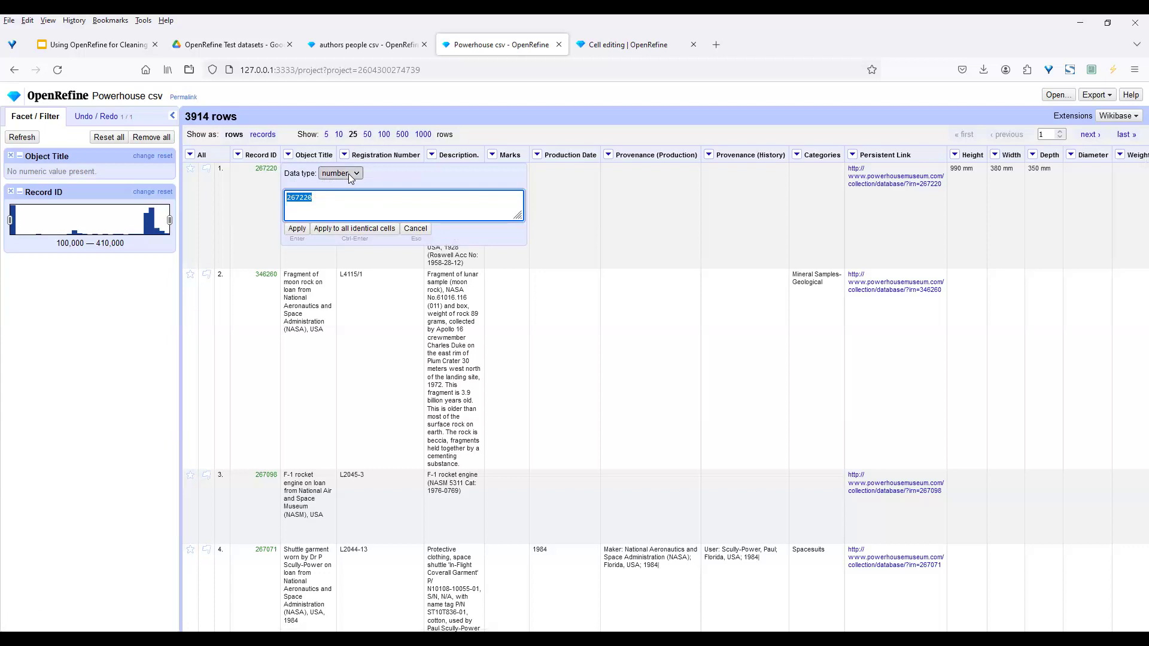
# Cancel the cell edit, leaving row 1's Record ID at 267220
pyautogui.click(415, 229)
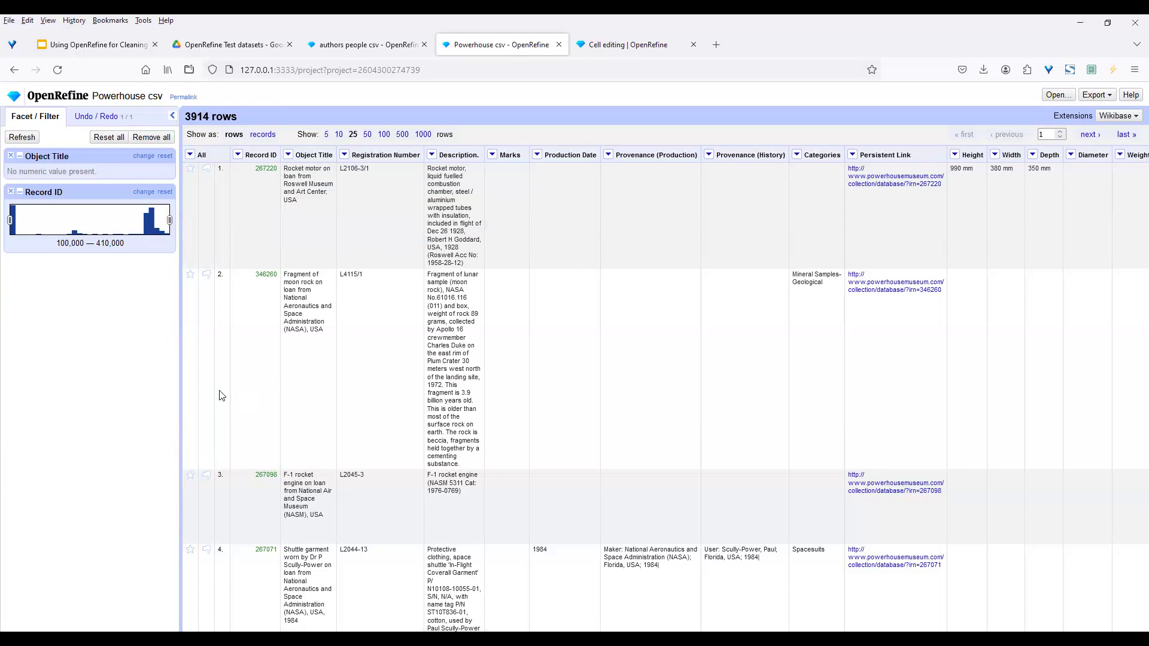
# Convert all 3,914 Record ID values back to text with the To text transform
pyautogui.click(238, 155)
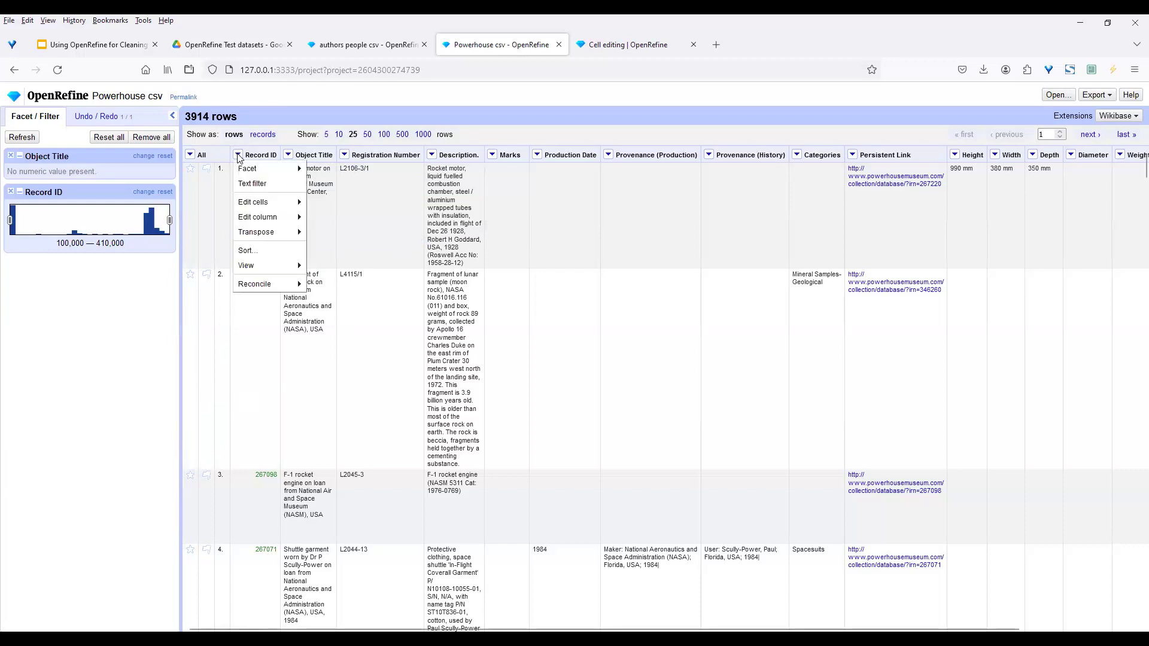
pyautogui.moveTo(247, 203)
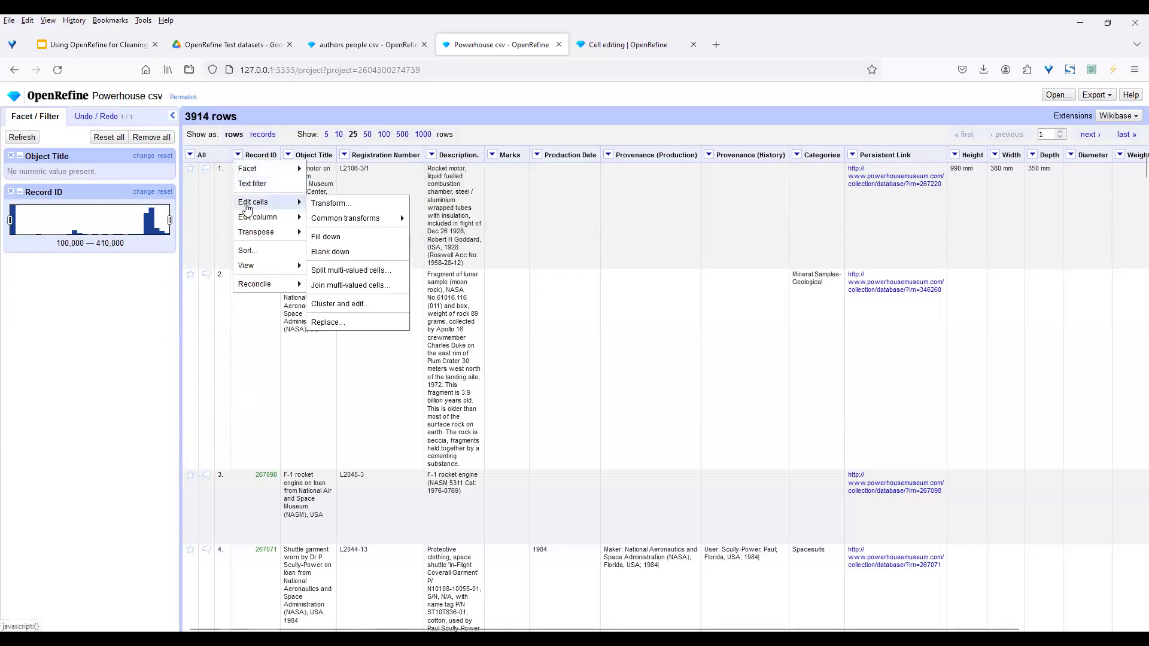
pyautogui.moveTo(333, 218)
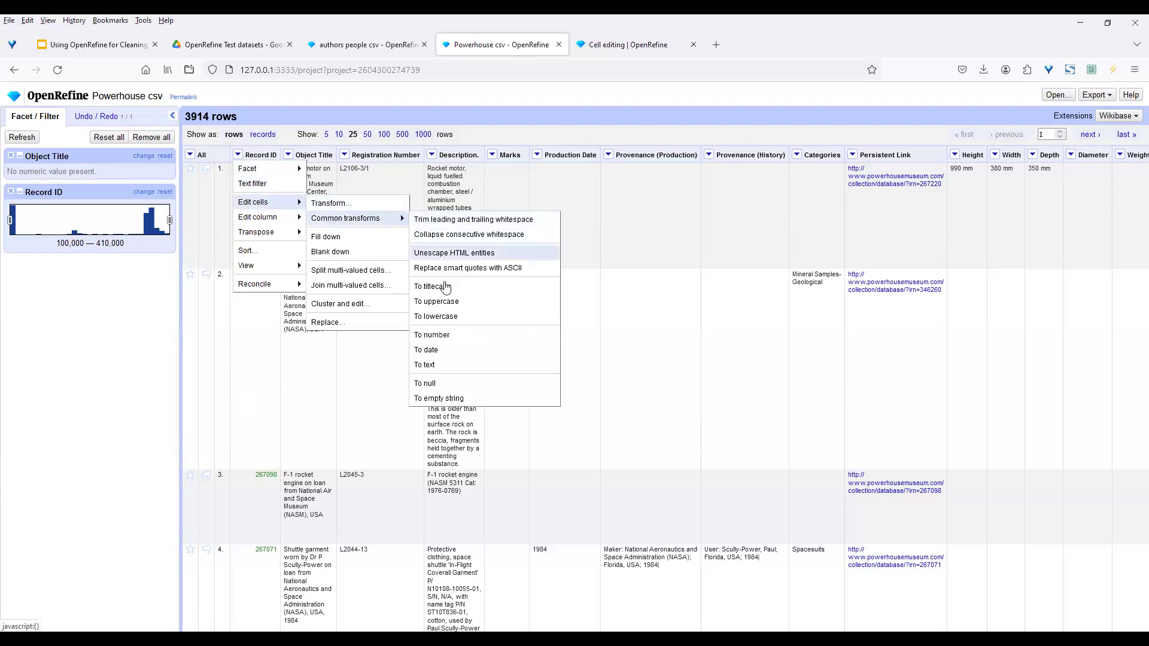
pyautogui.click(454, 363)
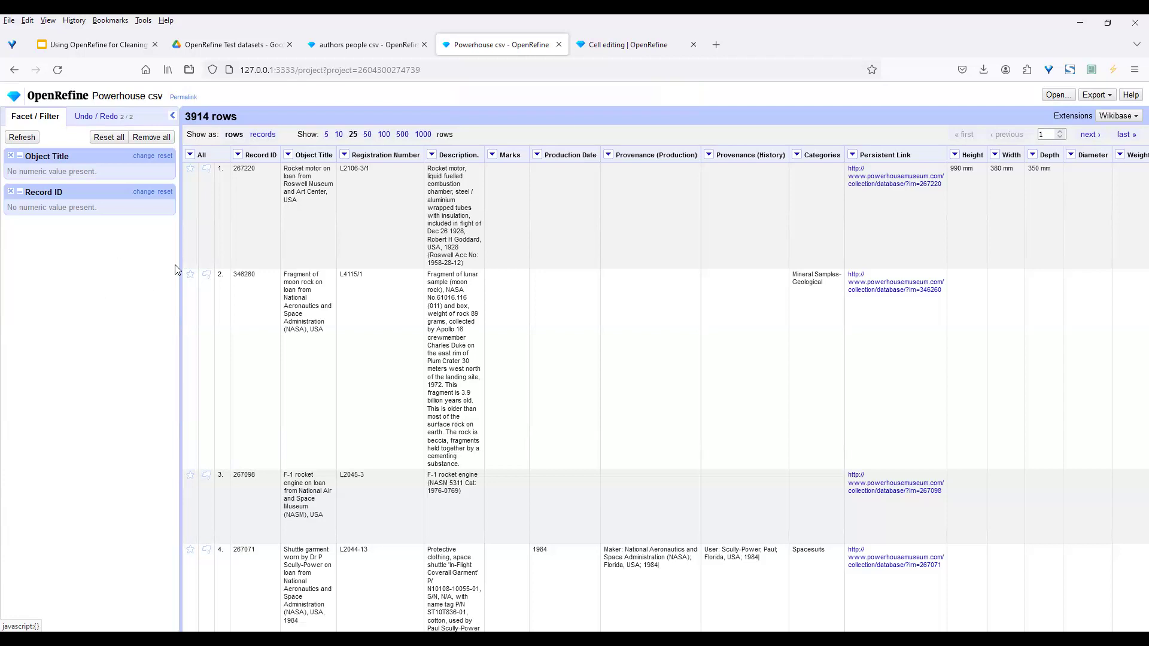
# Remove all 3914 matching rows, then revert to history step 2 to restore them
pyautogui.click(190, 156)
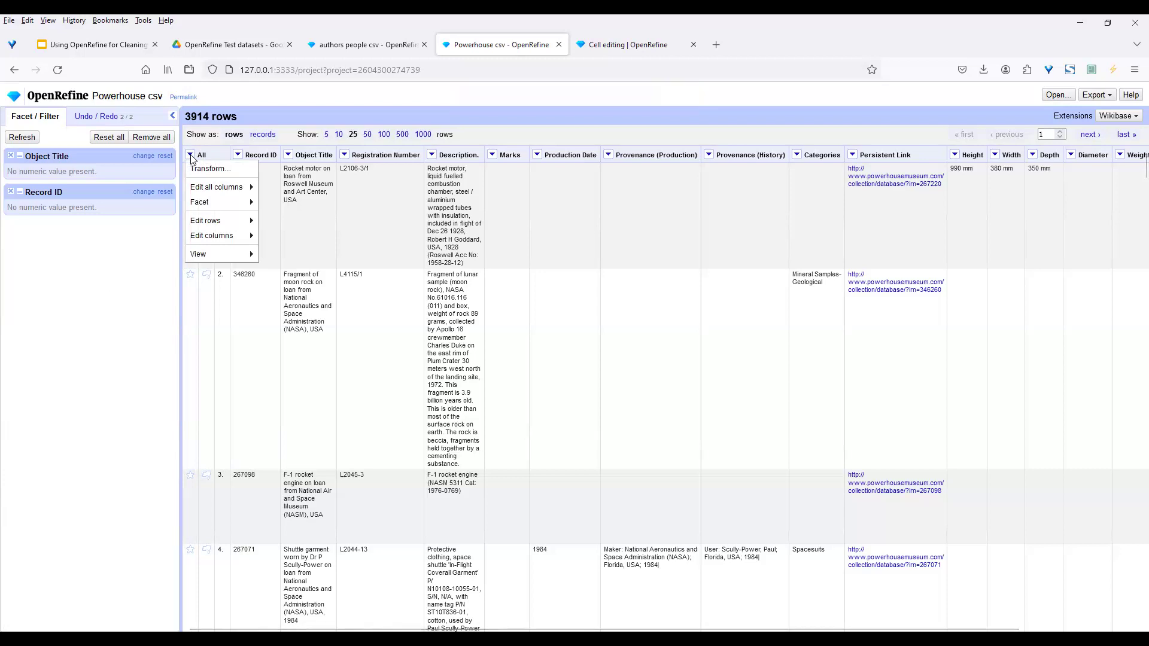
pyautogui.moveTo(216, 222)
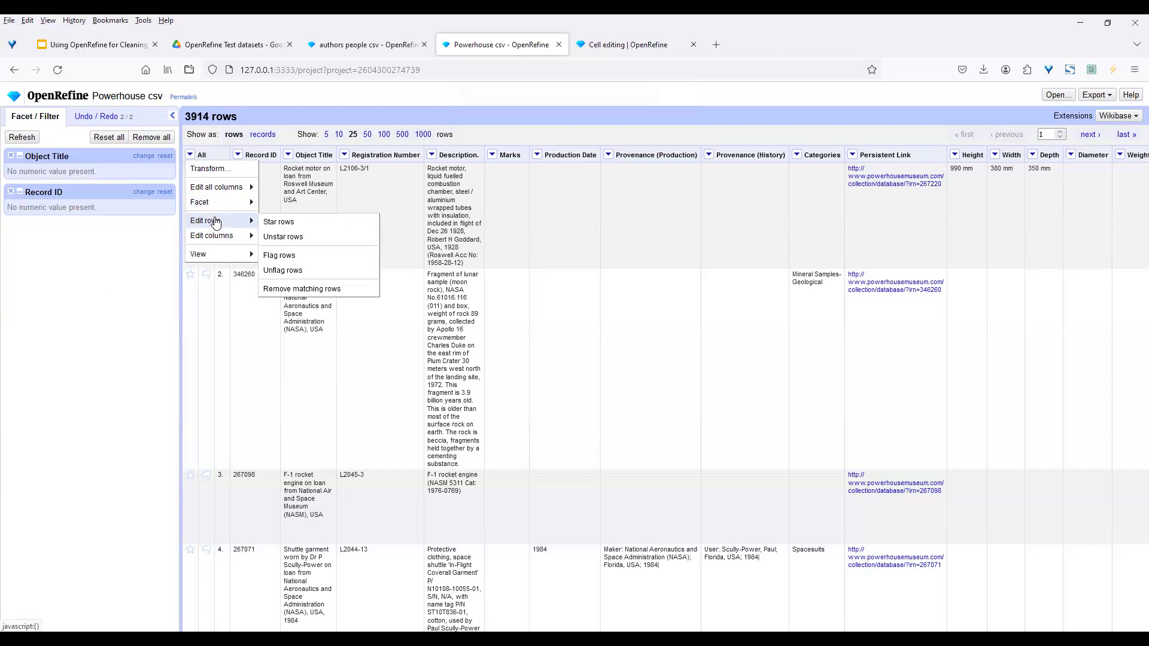
pyautogui.click(308, 290)
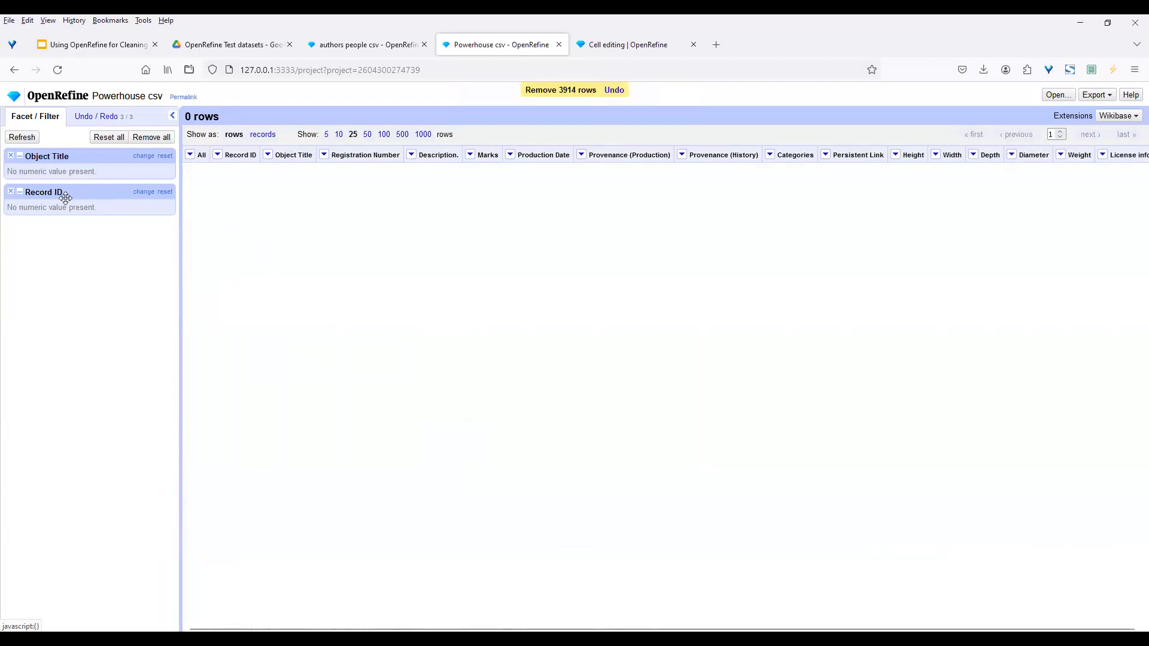
pyautogui.click(91, 118)
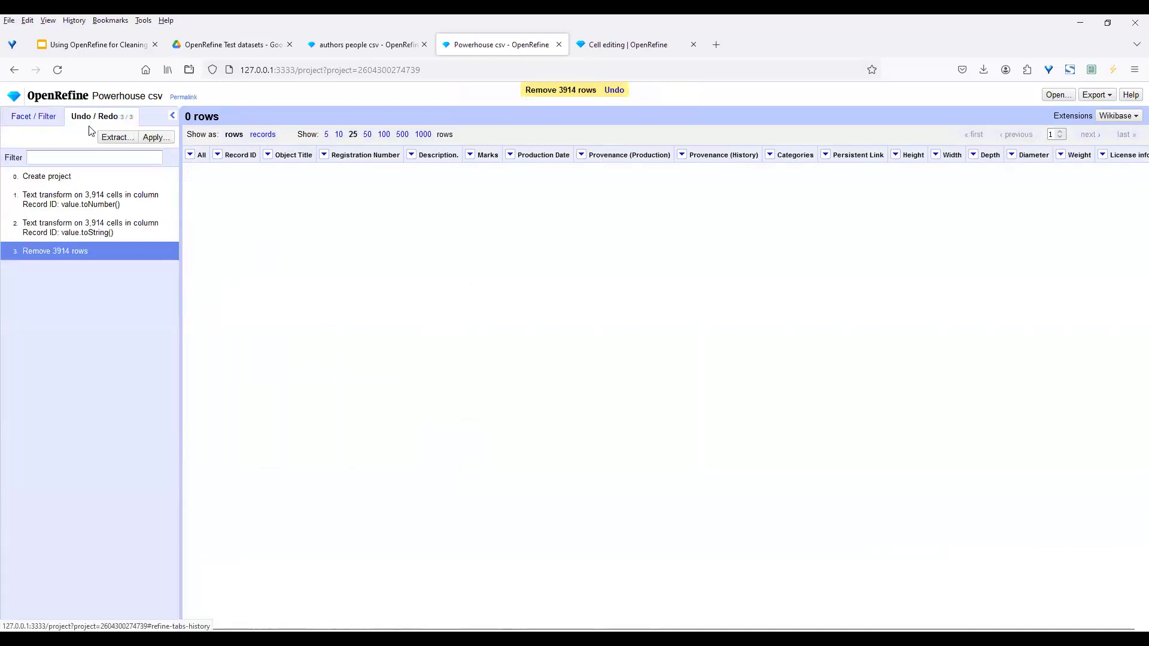
pyautogui.click(86, 223)
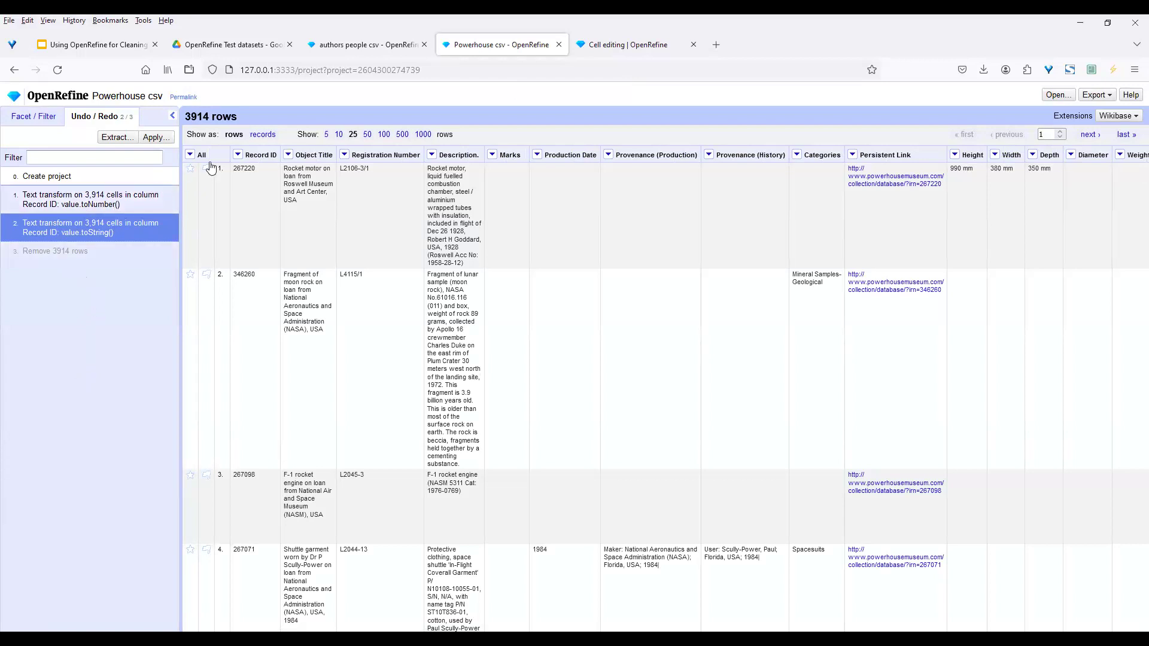
pyautogui.click(238, 154)
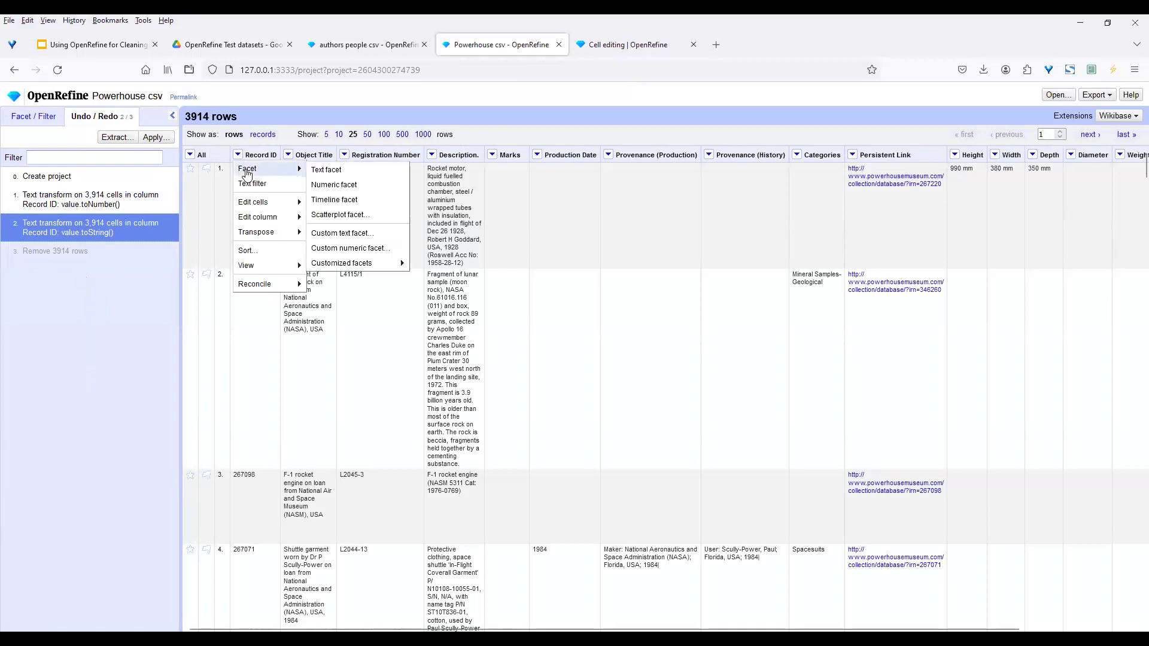
pyautogui.moveTo(266, 173)
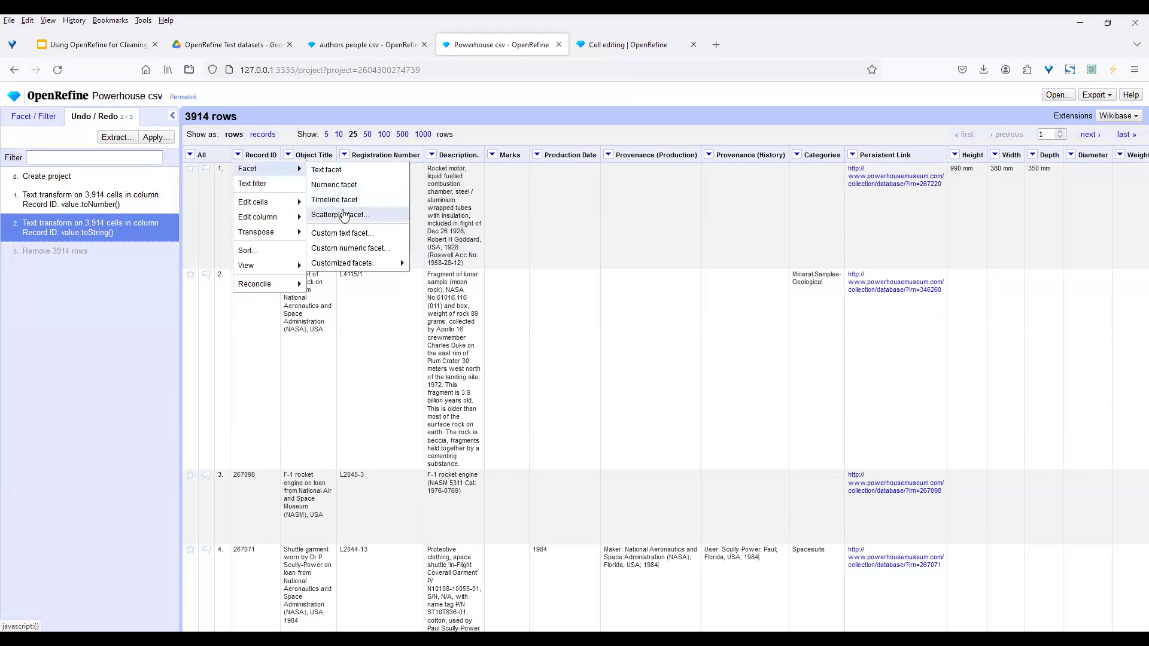
pyautogui.moveTo(351, 264)
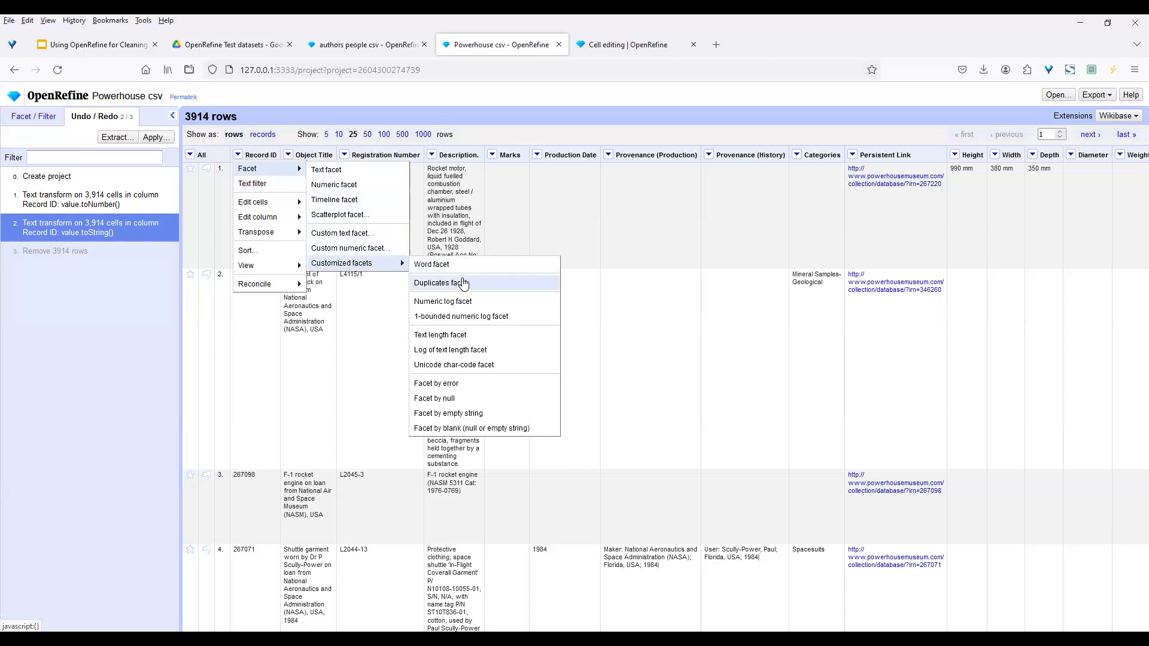
pyautogui.click(471, 428)
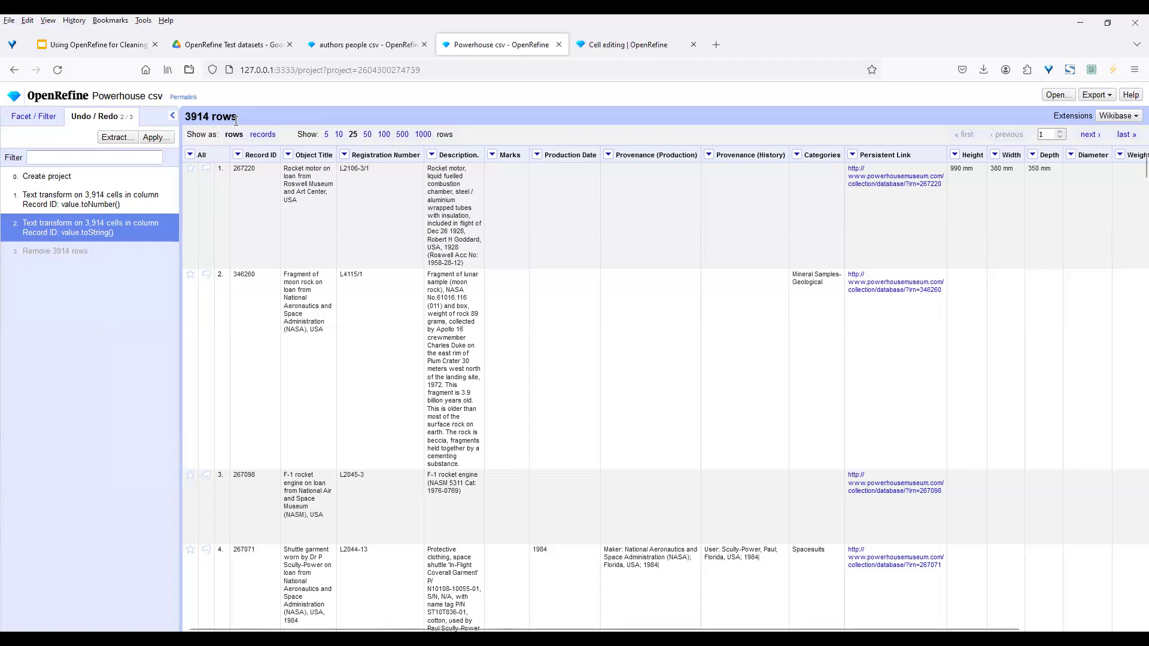
# Sort rows numerically by Record ID, then revert to history step 1 so Record IDs are numbers again
pyautogui.click(238, 155)
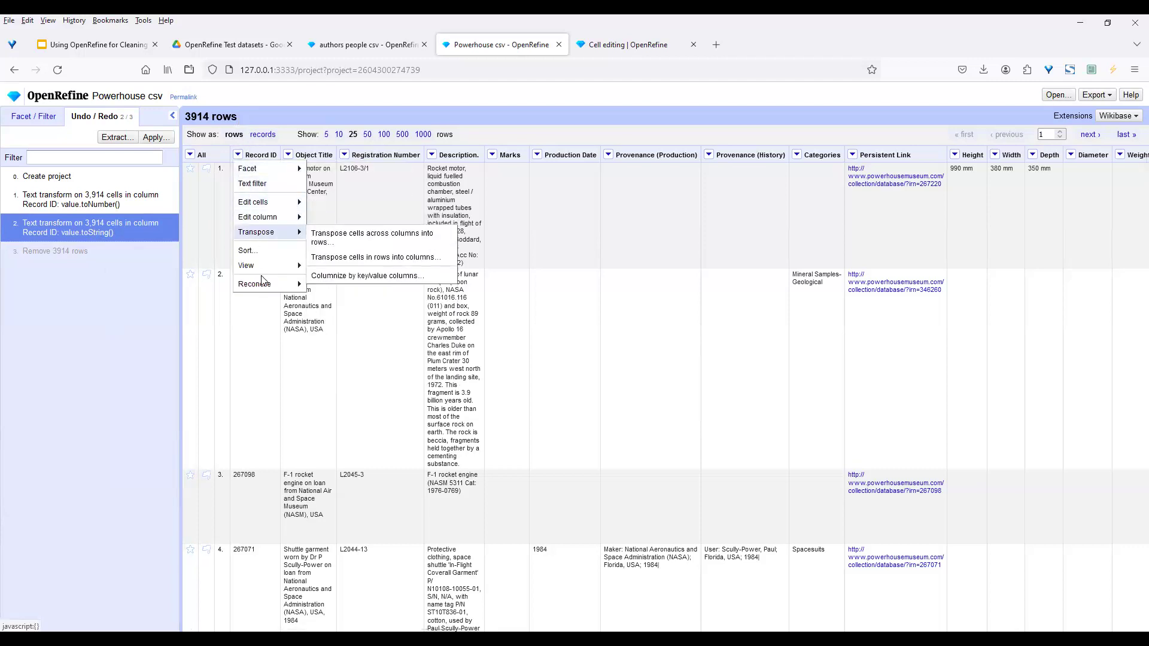
pyautogui.click(266, 254)
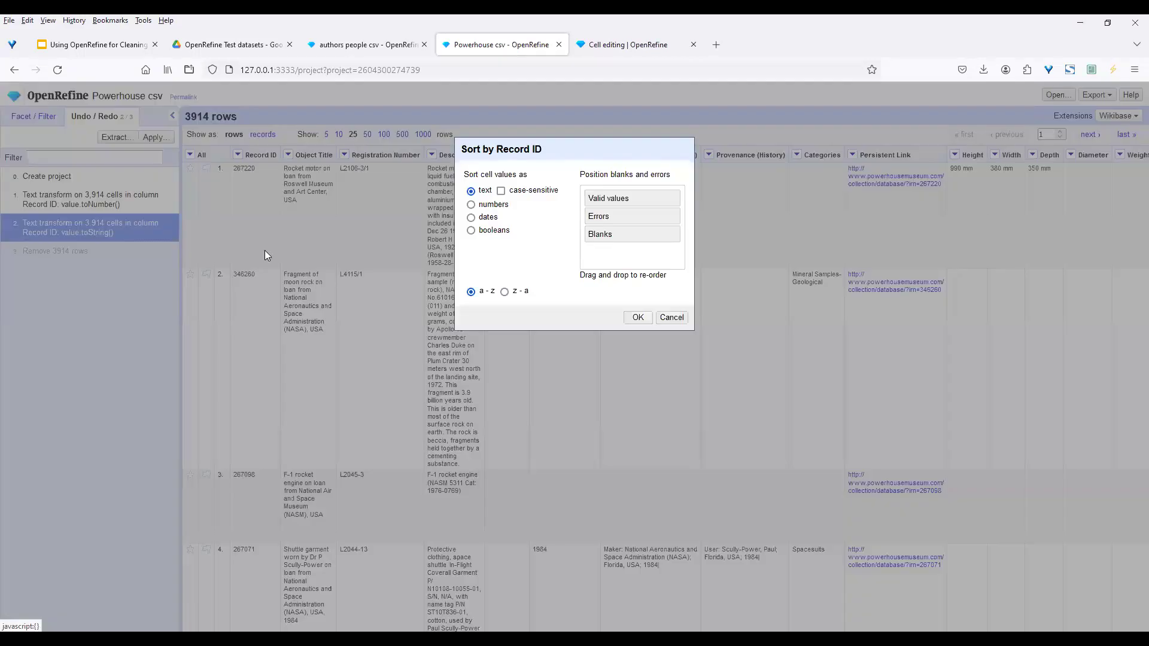
pyautogui.click(470, 205)
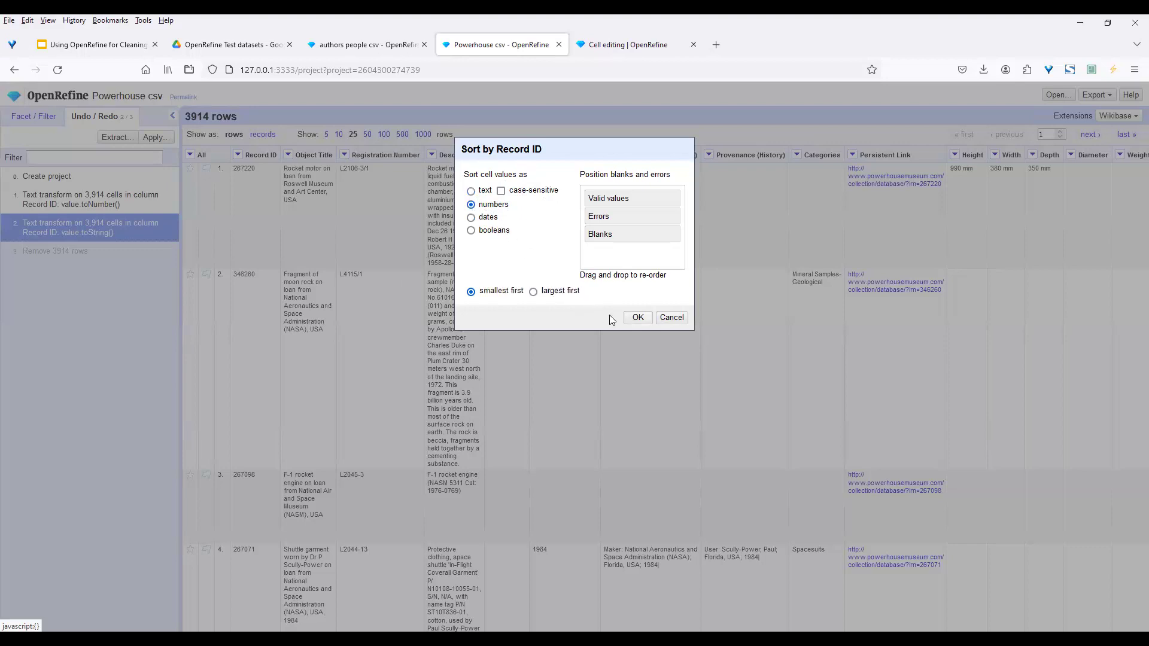
pyautogui.click(631, 320)
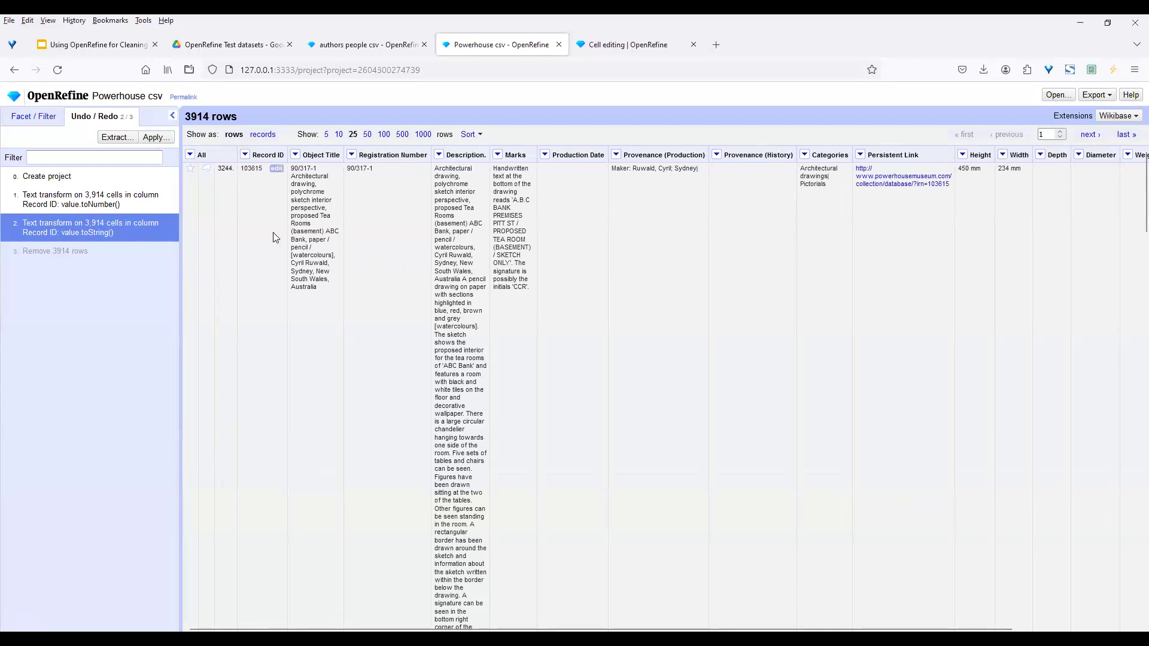
pyautogui.click(110, 200)
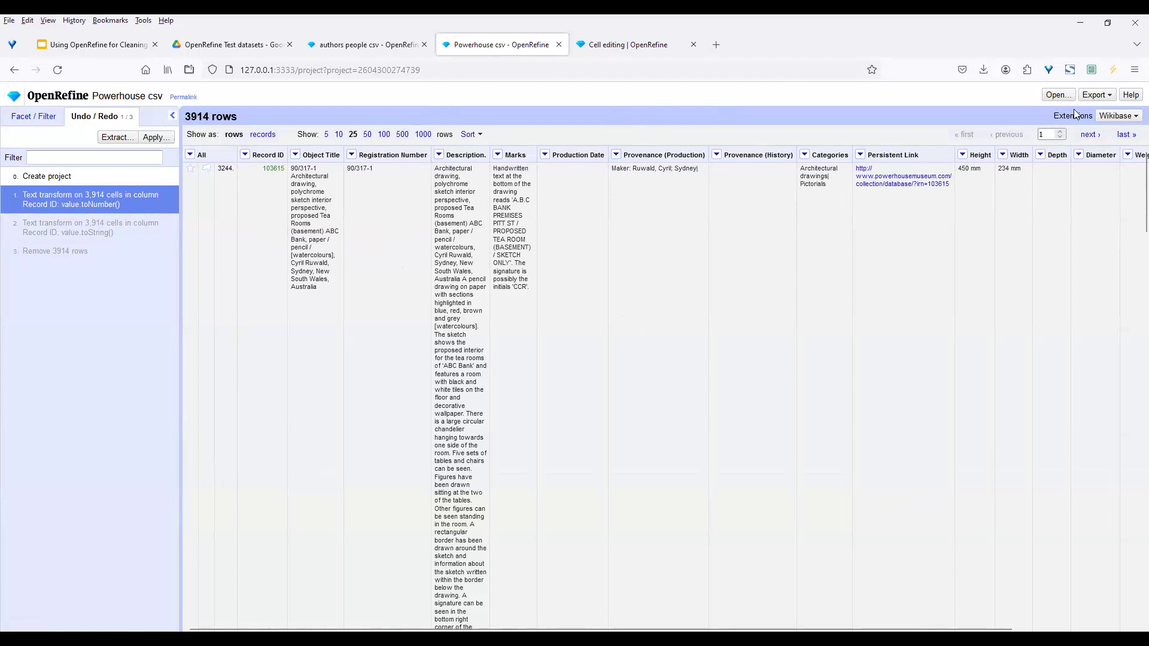
pyautogui.click(1094, 97)
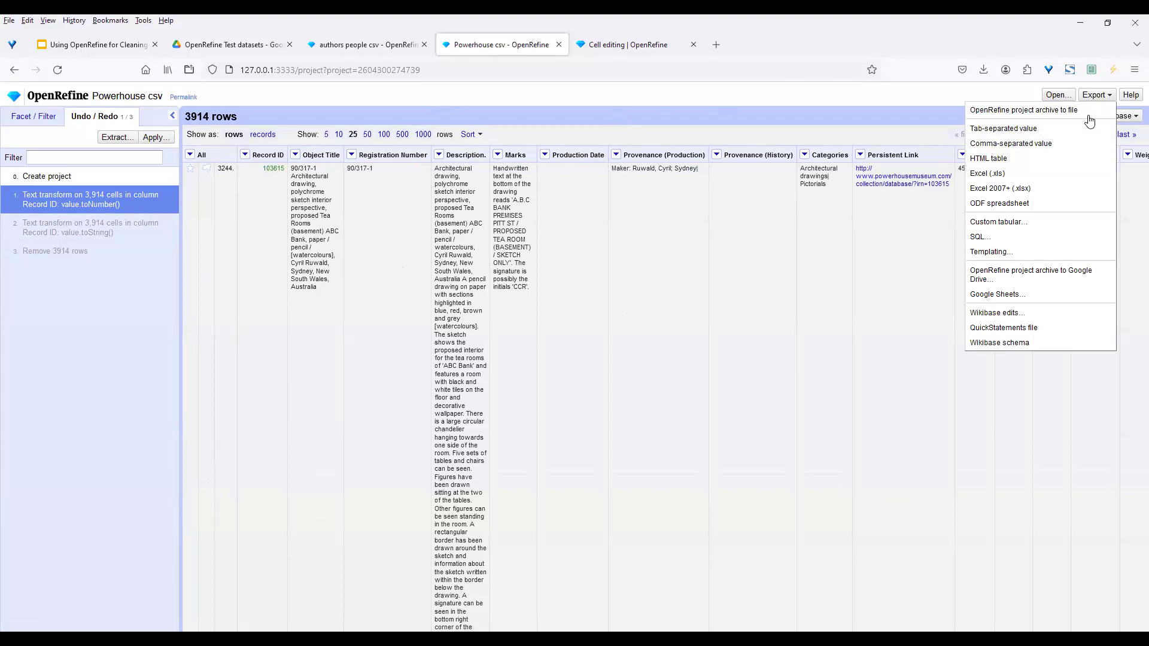
# Abandon the Excel (.xls) export and download the project as comma-separated values instead
pyautogui.click(1031, 179)
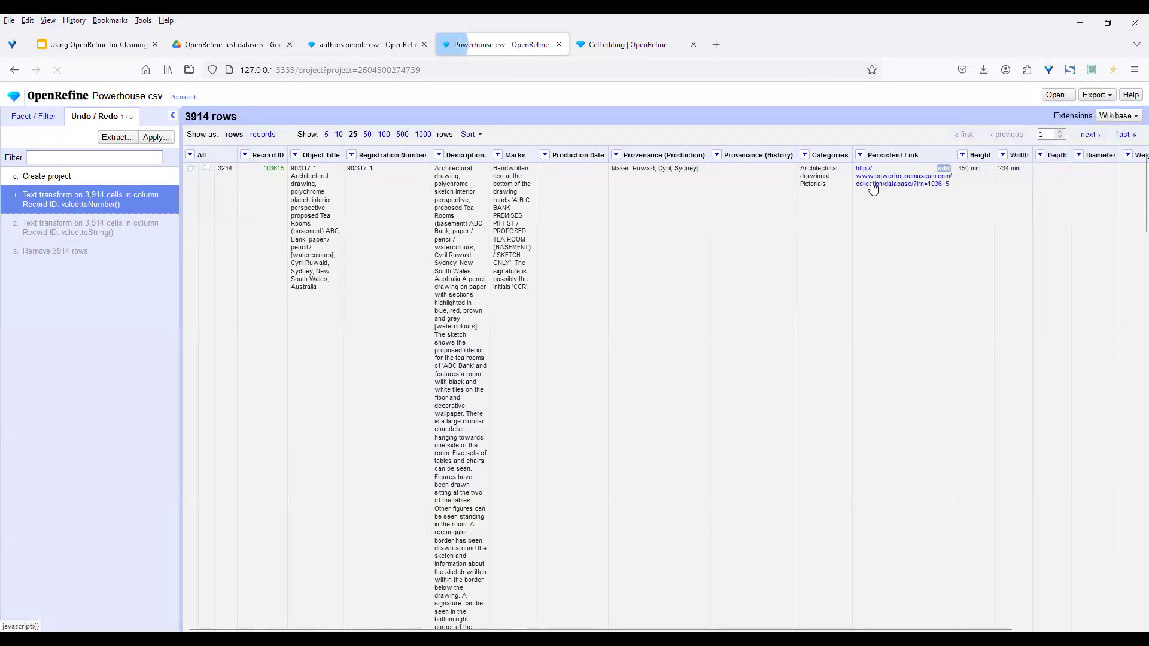
pyautogui.click(671, 394)
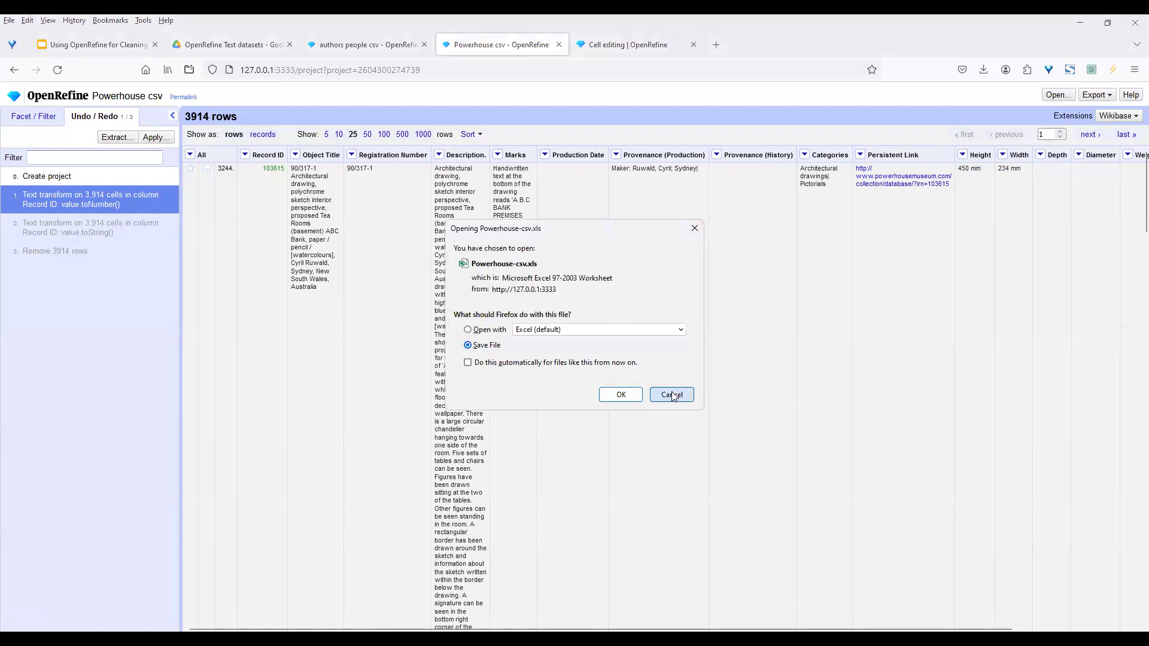
pyautogui.click(1099, 96)
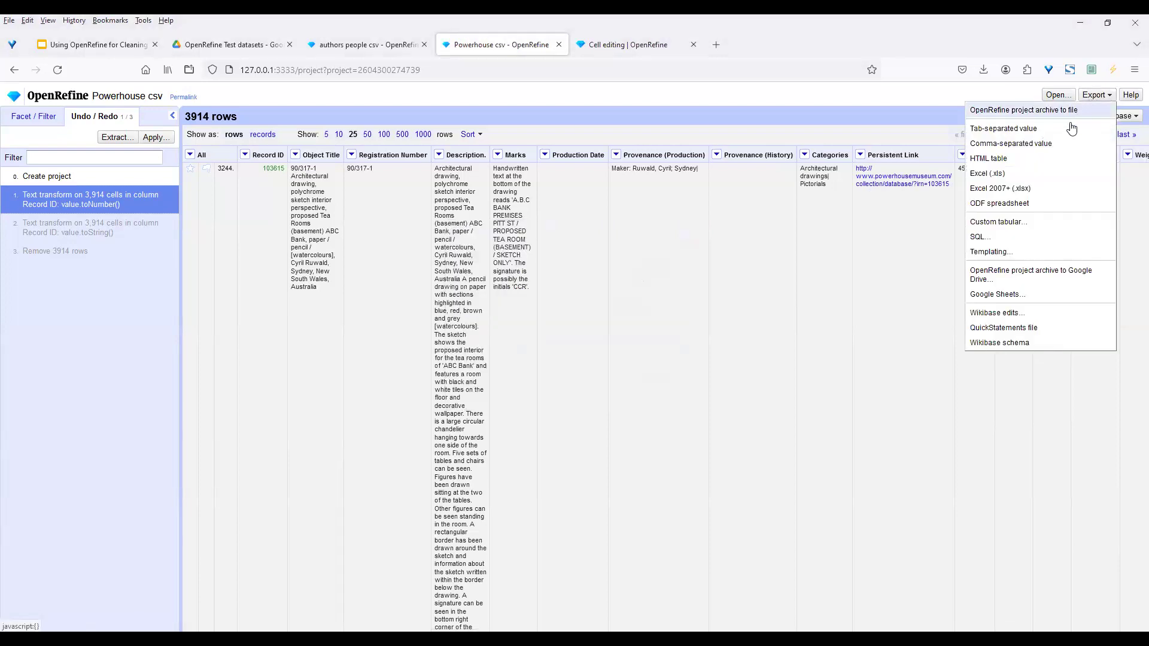
pyautogui.click(1060, 142)
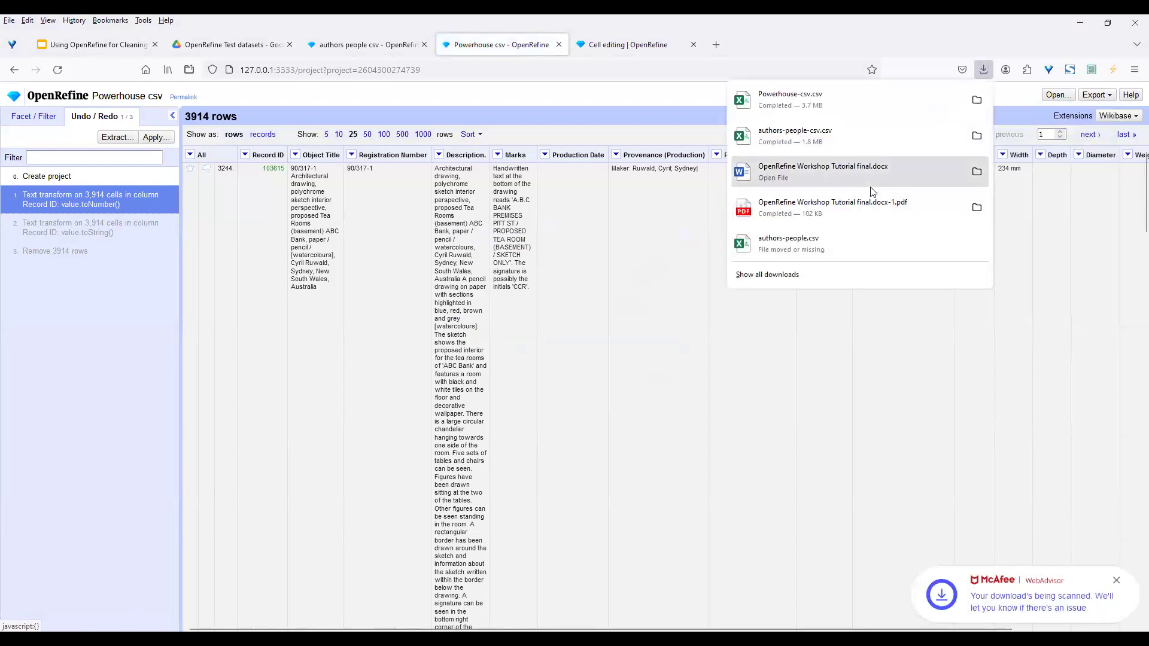
pyautogui.click(575, 106)
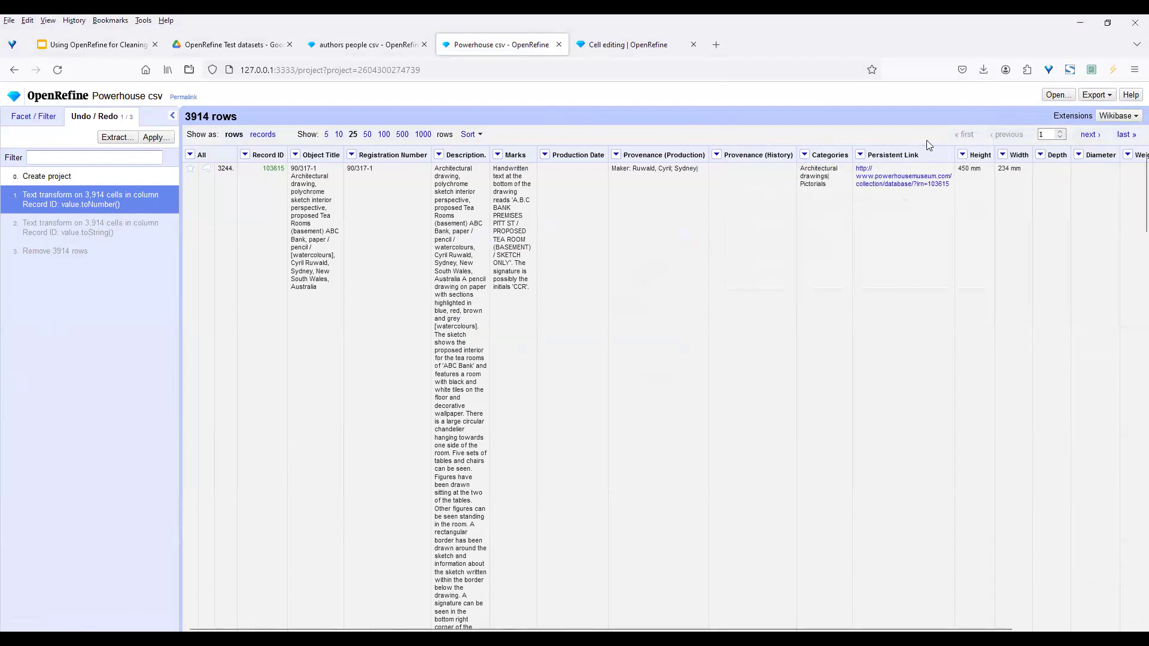
pyautogui.click(1086, 98)
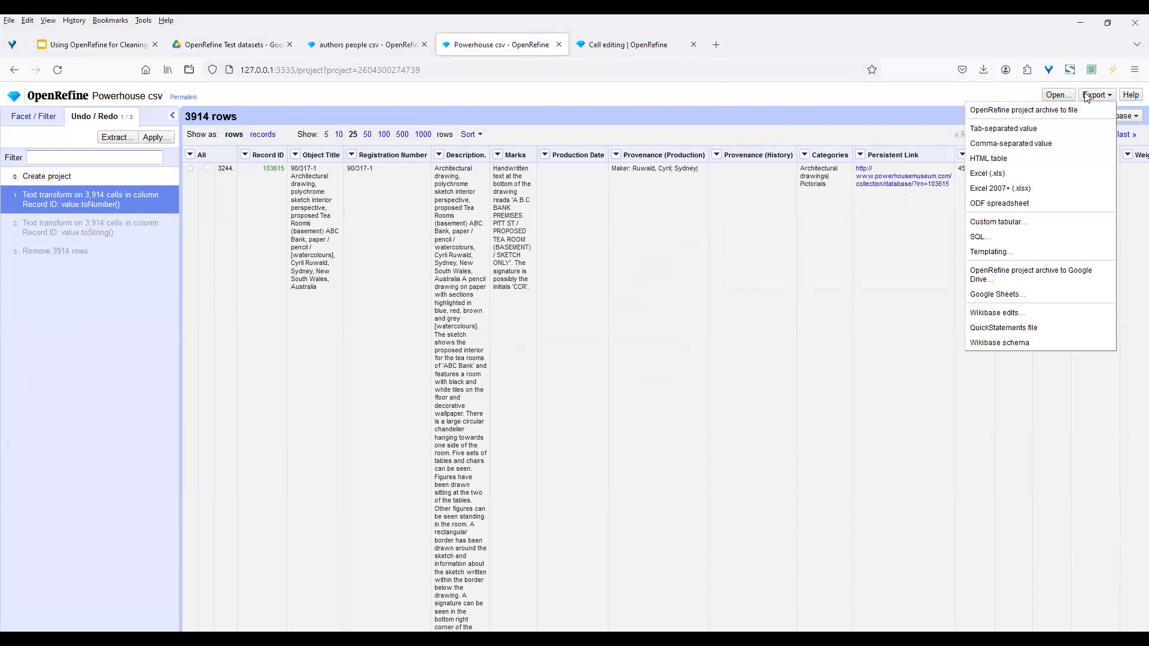
pyautogui.click(1027, 221)
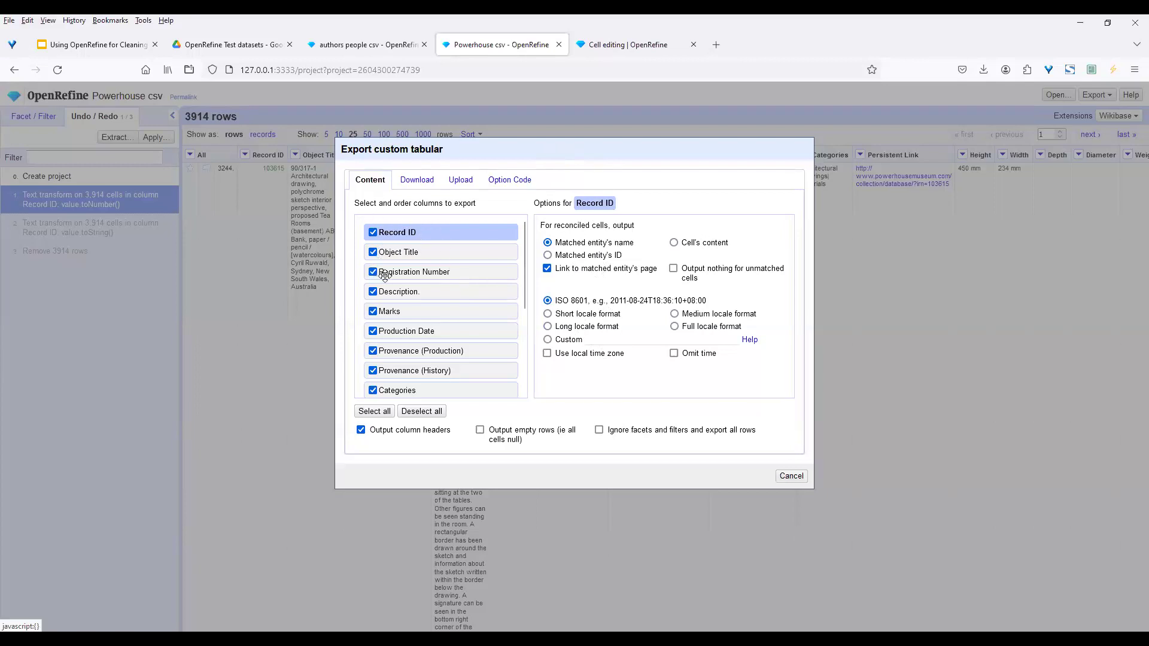
pyautogui.click(432, 412)
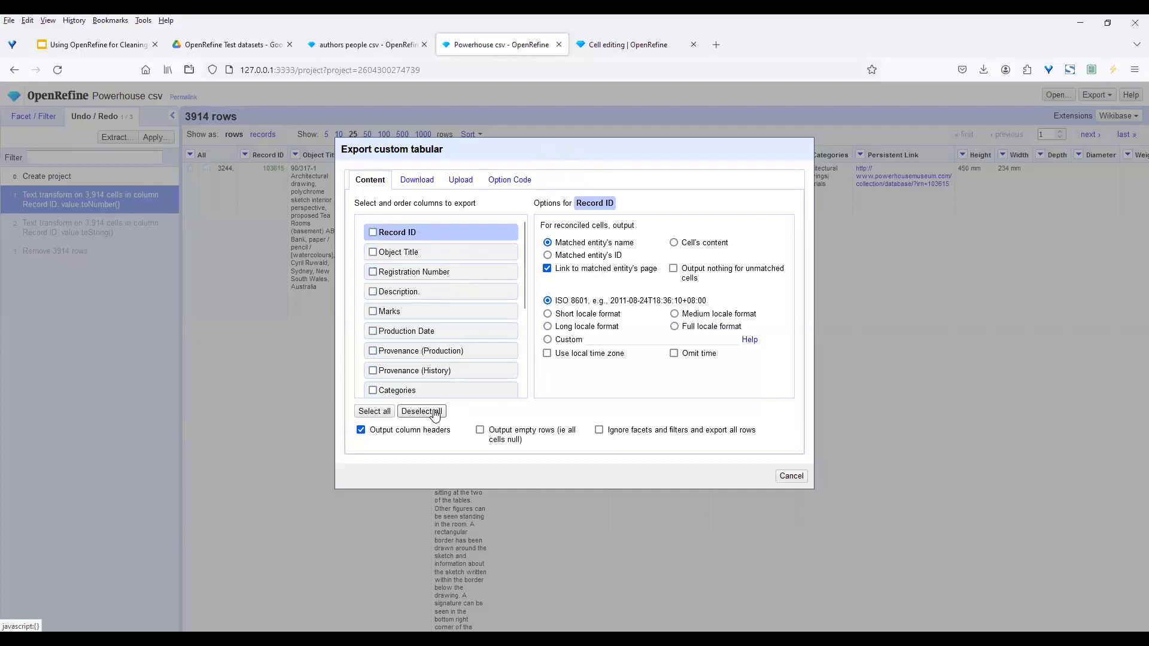
pyautogui.click(373, 232)
pyautogui.click(372, 253)
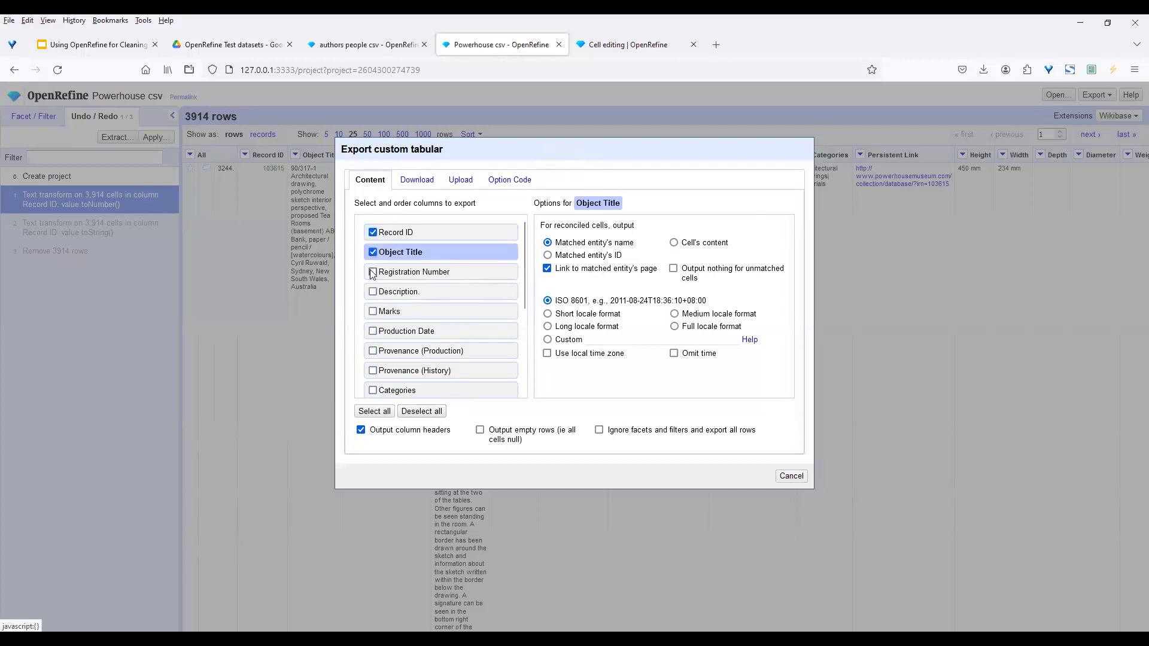
pyautogui.click(372, 272)
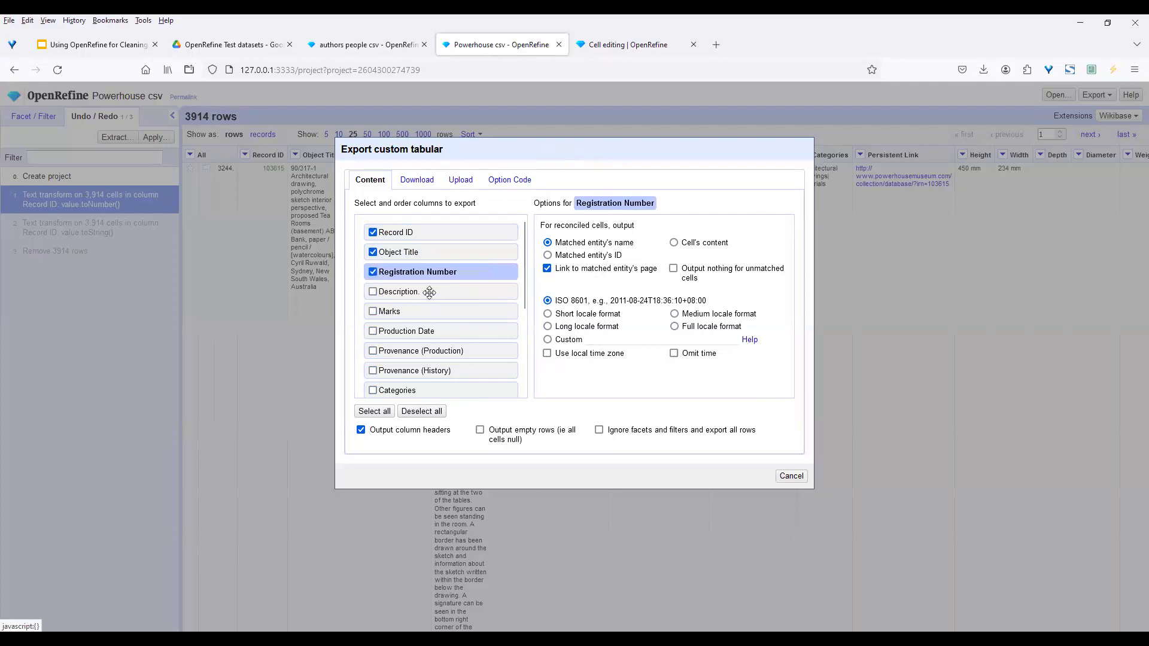
pyautogui.moveTo(441, 273); pyautogui.dragTo(439, 227)
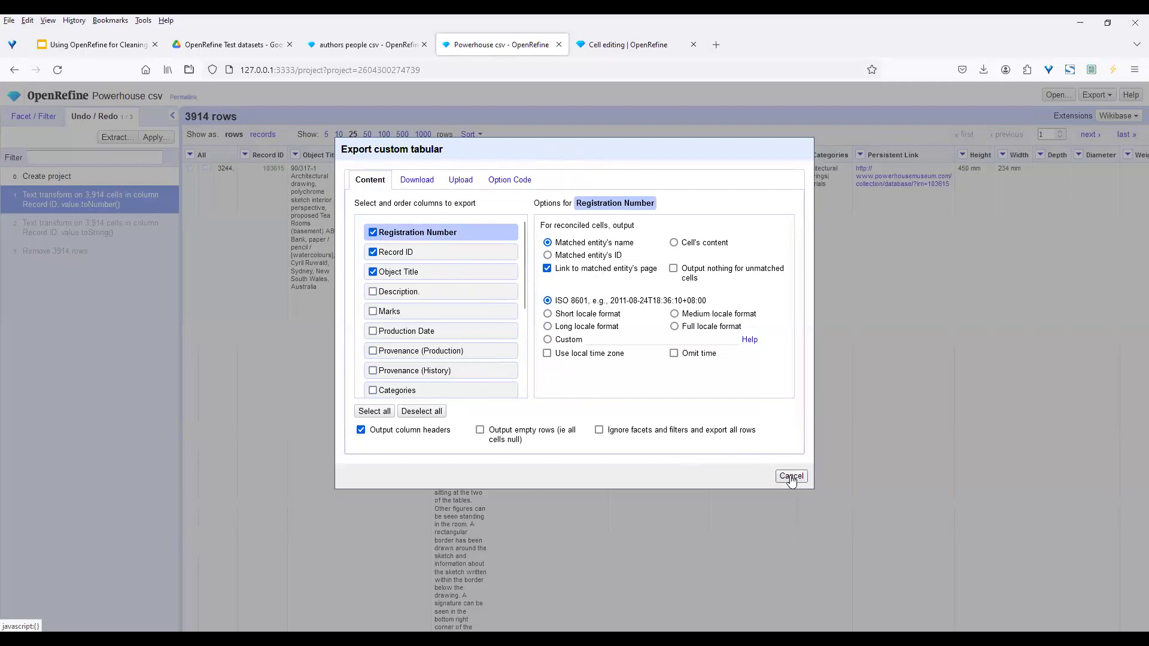
pyautogui.click(373, 350)
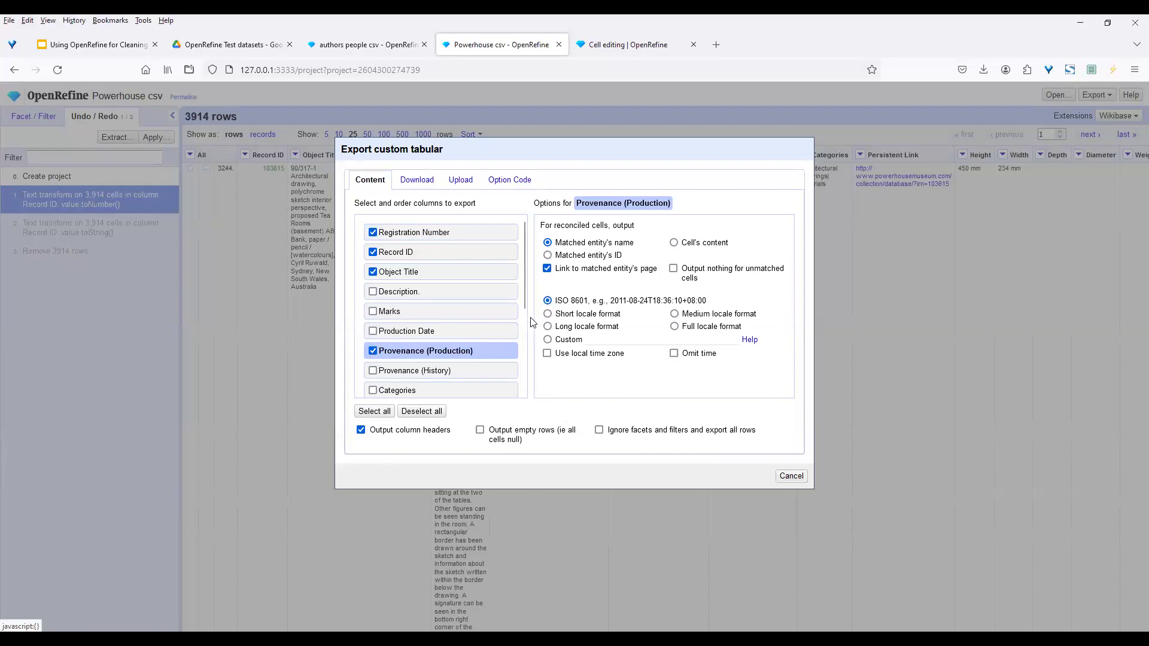
pyautogui.moveTo(526, 308); pyautogui.dragTo(524, 353)
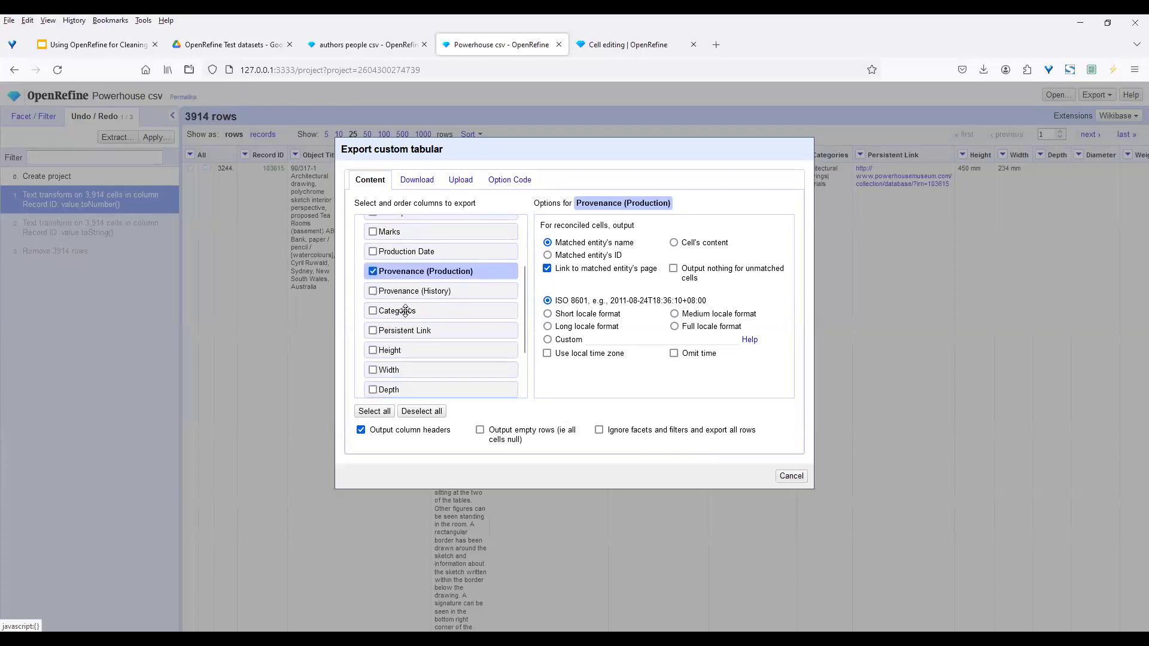
pyautogui.click(375, 311)
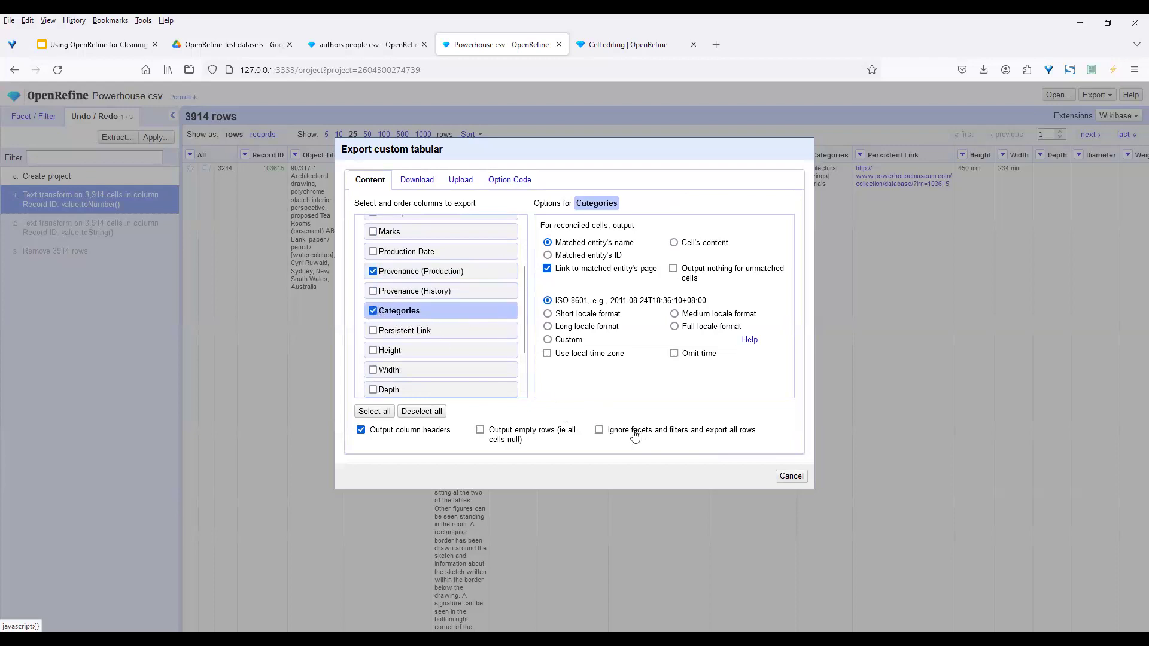
pyautogui.click(791, 477)
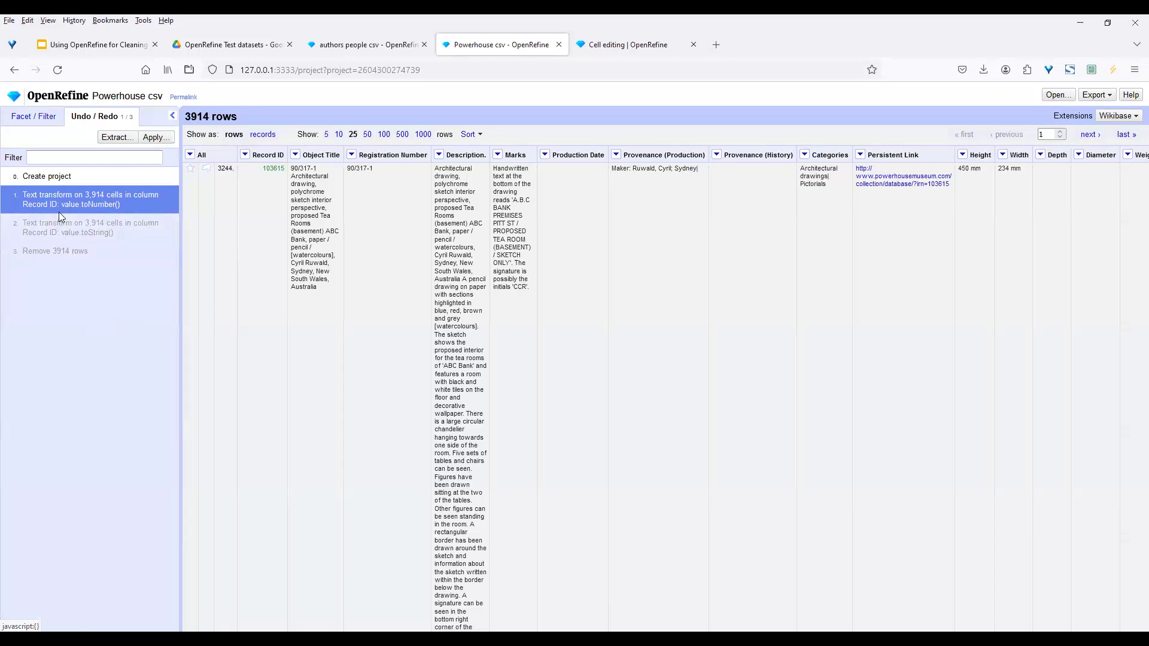
# Open the Create project page in a new tab via the Open... button
pyautogui.click(1063, 100)
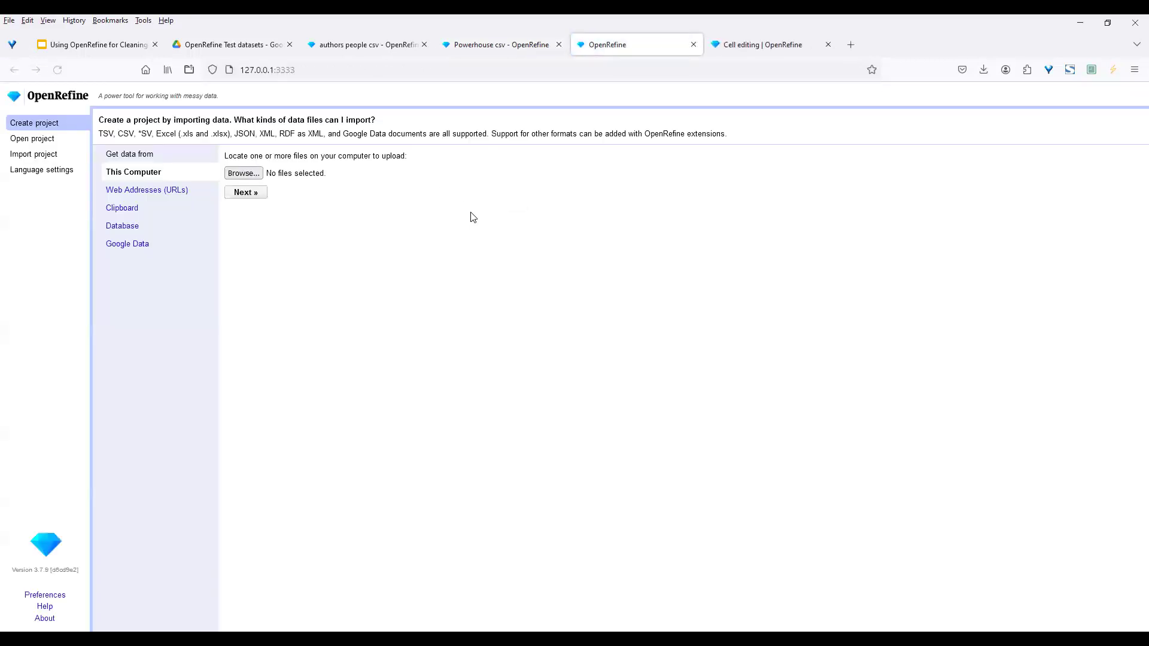
# Create the 'dijon prices wide csv' project from dijon-prices-wide.csv, giving 38 rows
pyautogui.click(249, 176)
pyautogui.click(256, 284)
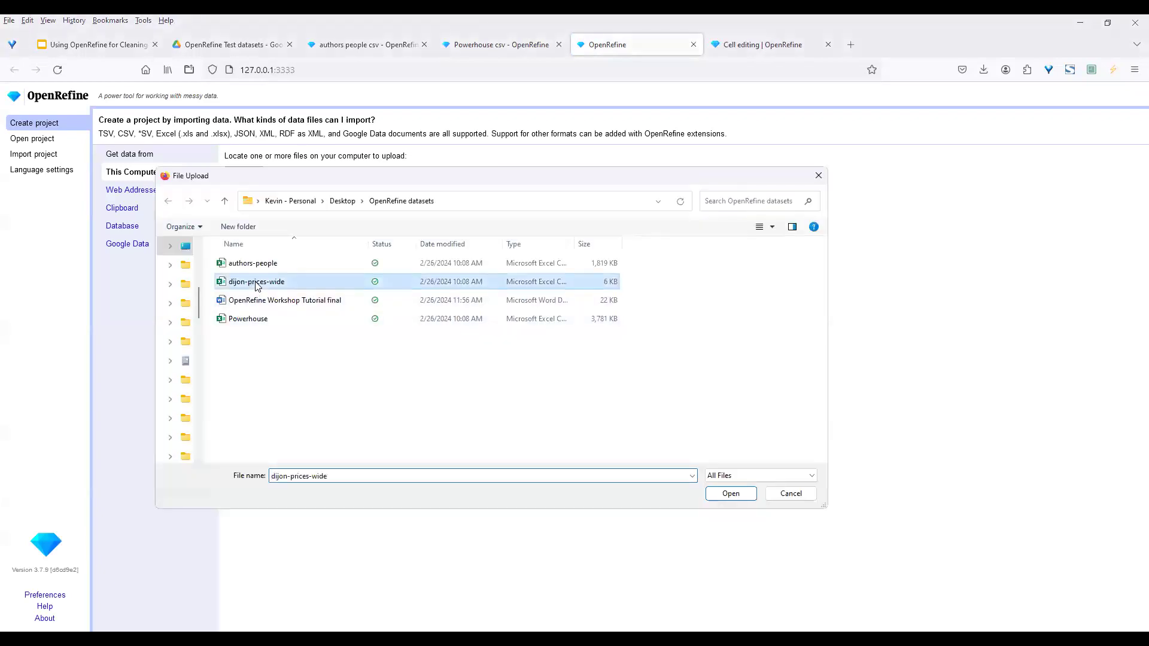
pyautogui.click(729, 493)
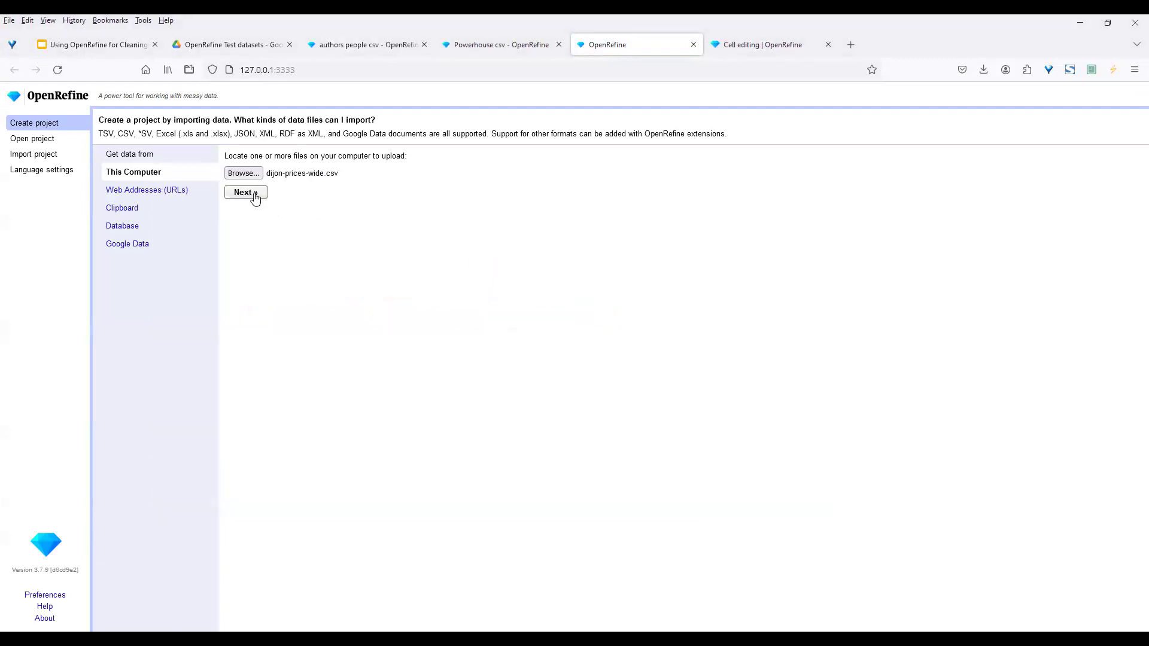
pyautogui.click(256, 194)
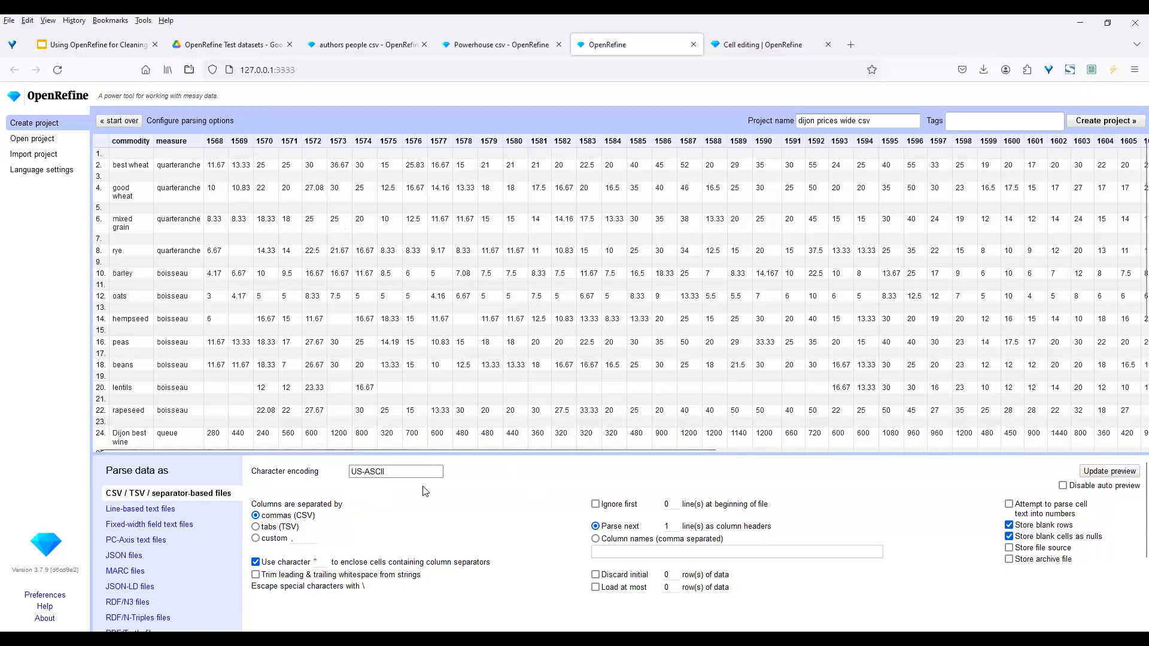
pyautogui.click(1092, 121)
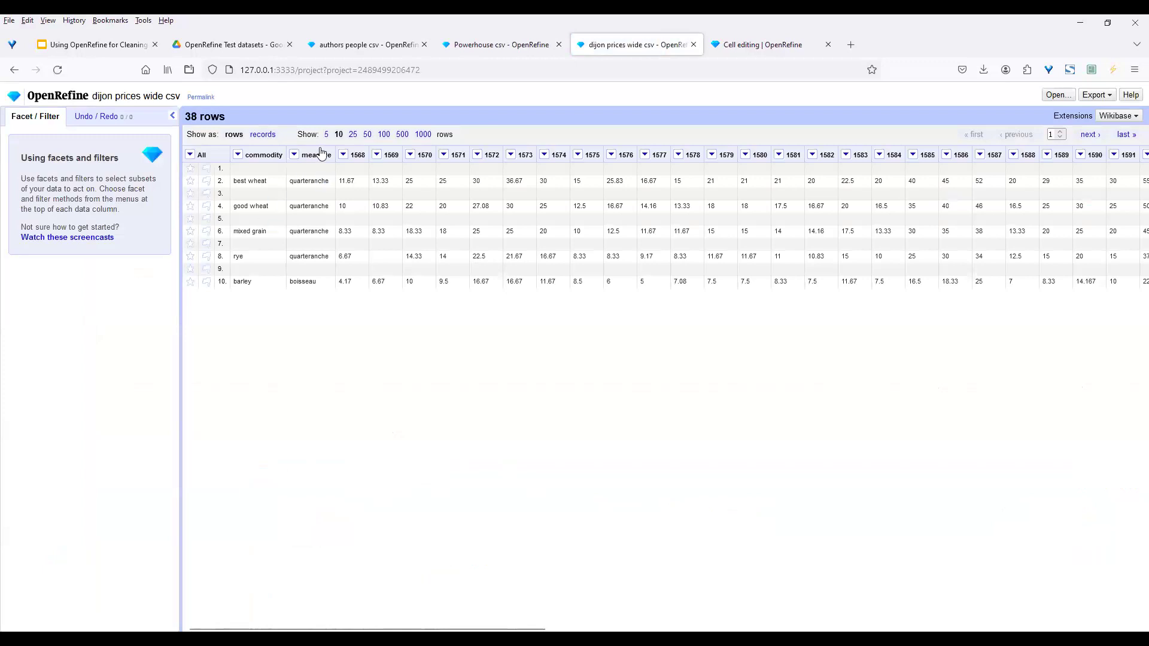
# Show 25 rows per page and bring up the 1568 column's transpose options
pyautogui.click(353, 135)
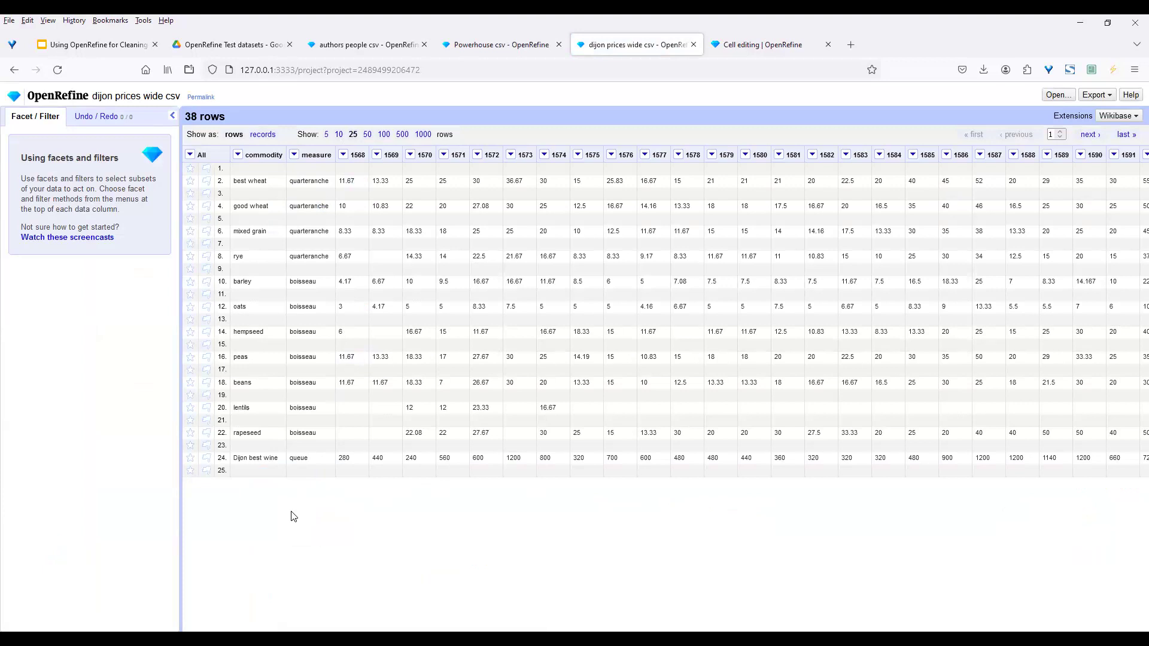
pyautogui.click(344, 155)
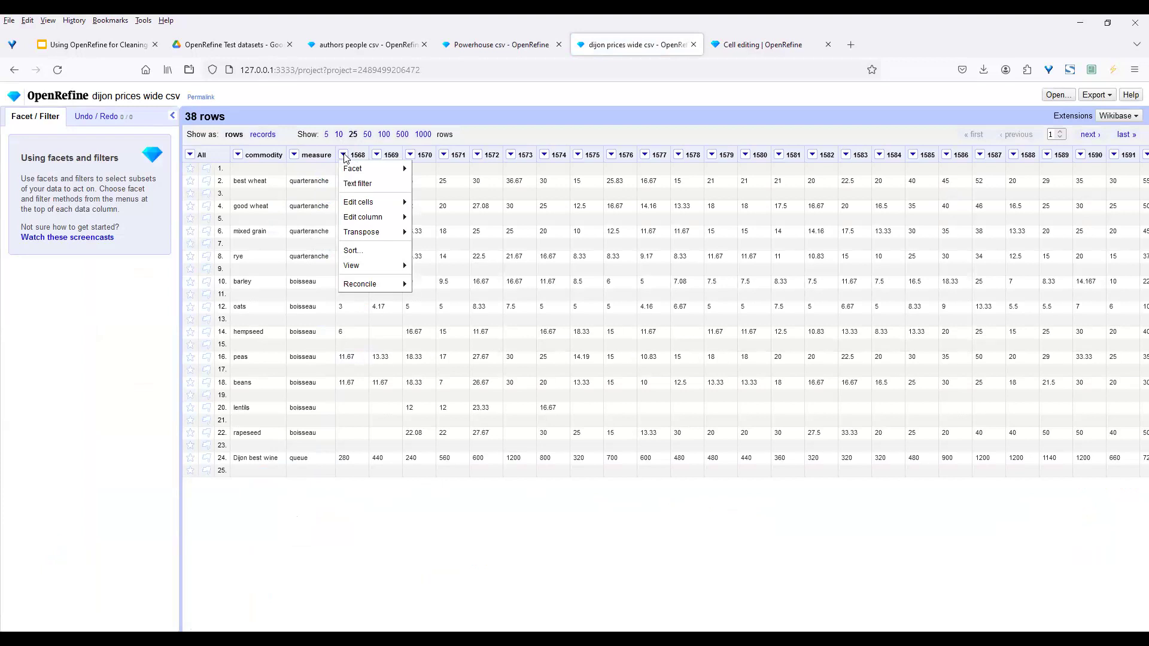
pyautogui.moveTo(371, 232)
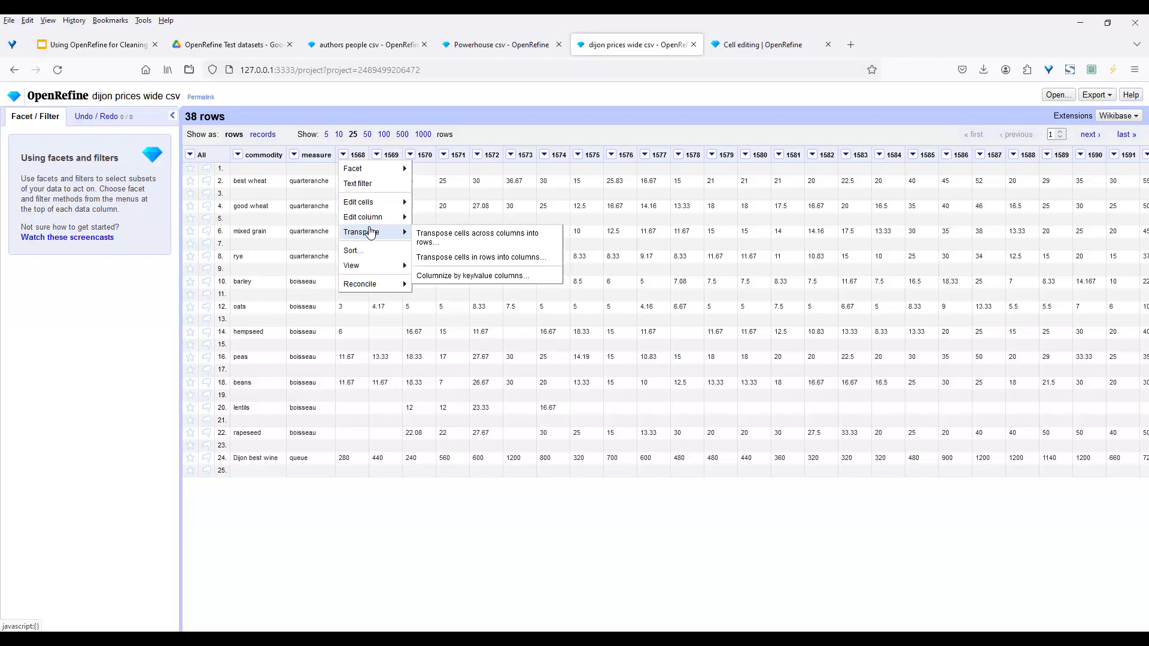
# Transpose columns 1568 through the last into one 'Year' column, prefixing names with ':' and filling down
pyautogui.click(440, 241)
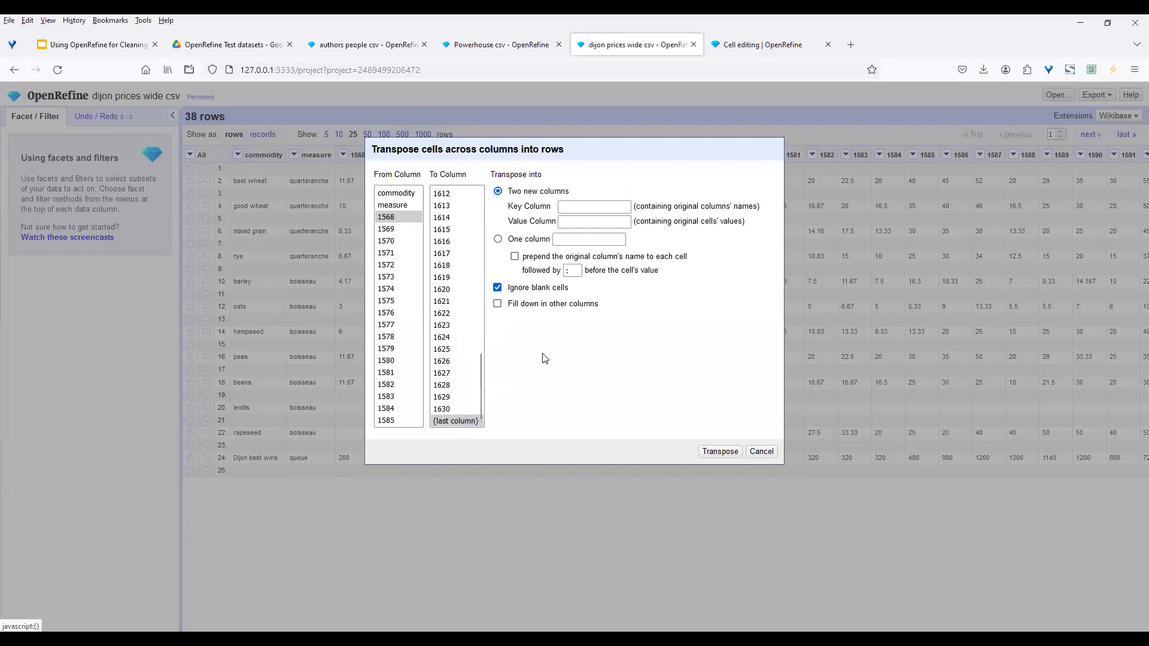
pyautogui.click(455, 421)
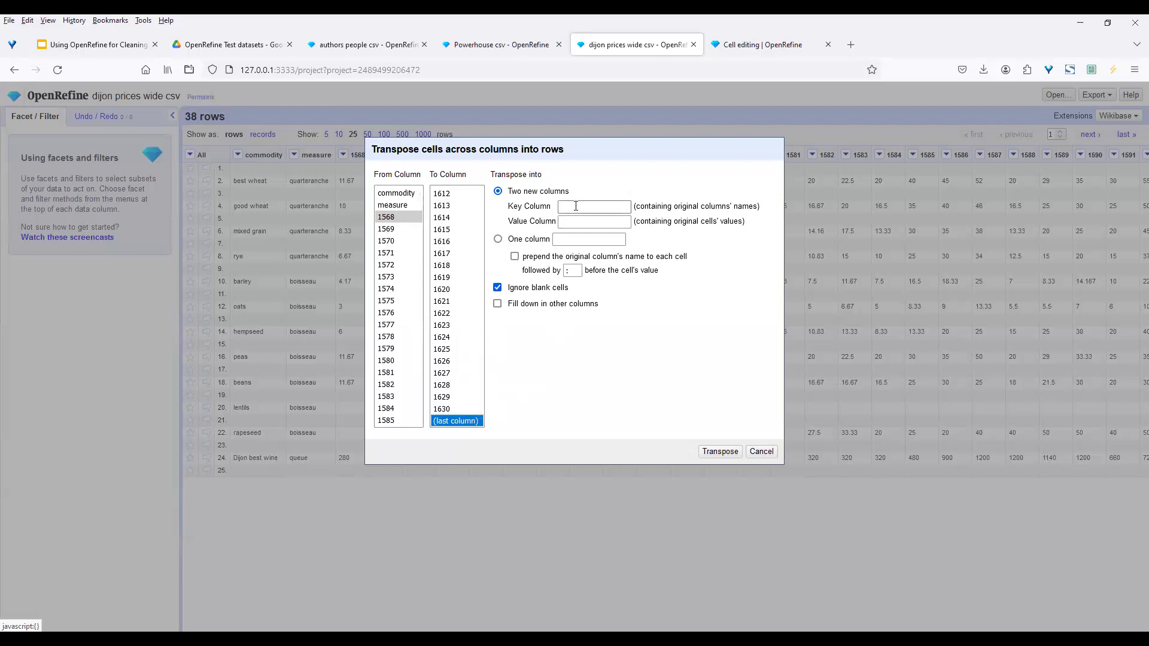
pyautogui.click(498, 238)
pyautogui.click(572, 239)
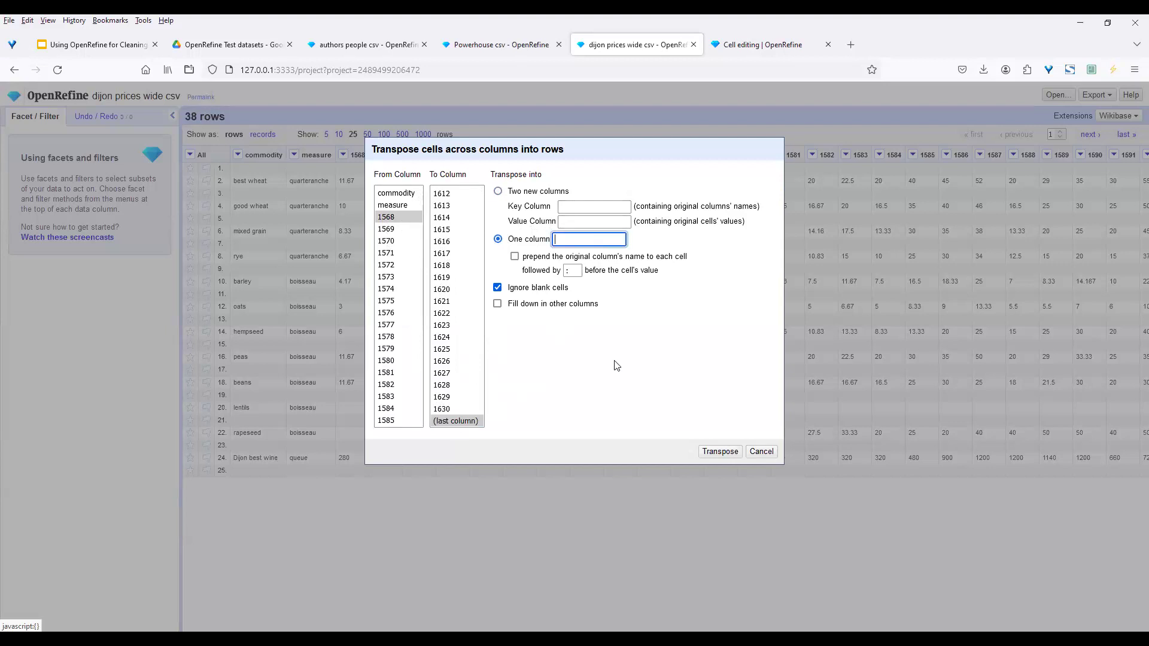
pyautogui.write('Year')
pyautogui.click(515, 257)
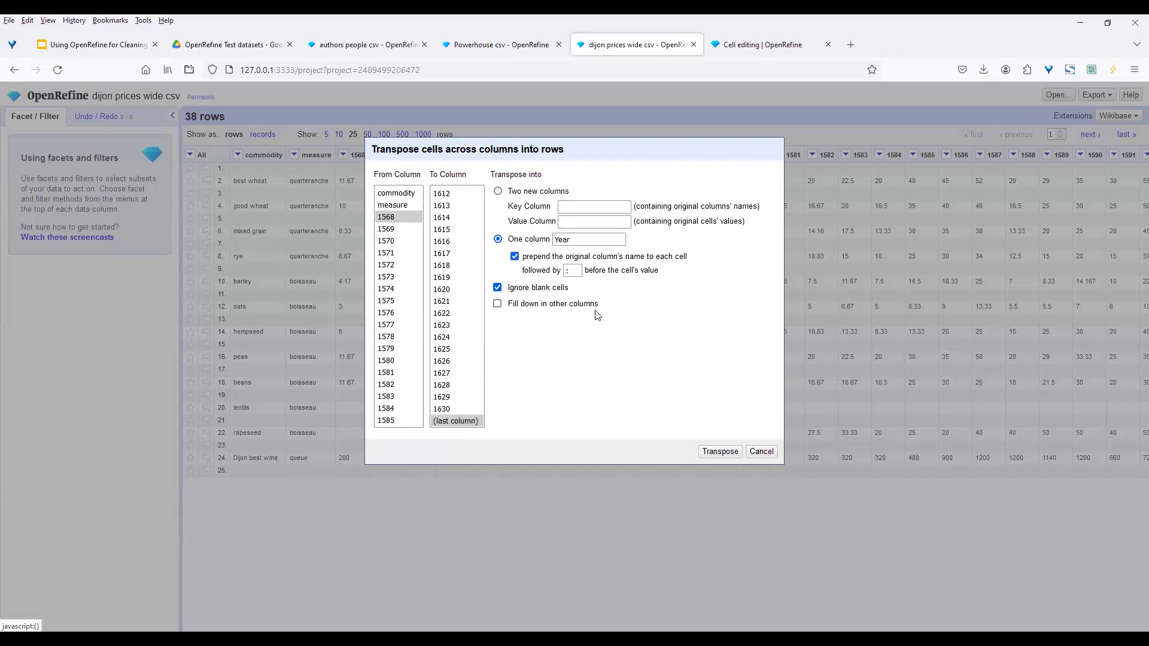
pyautogui.click(573, 271)
pyautogui.click(497, 304)
pyautogui.click(458, 421)
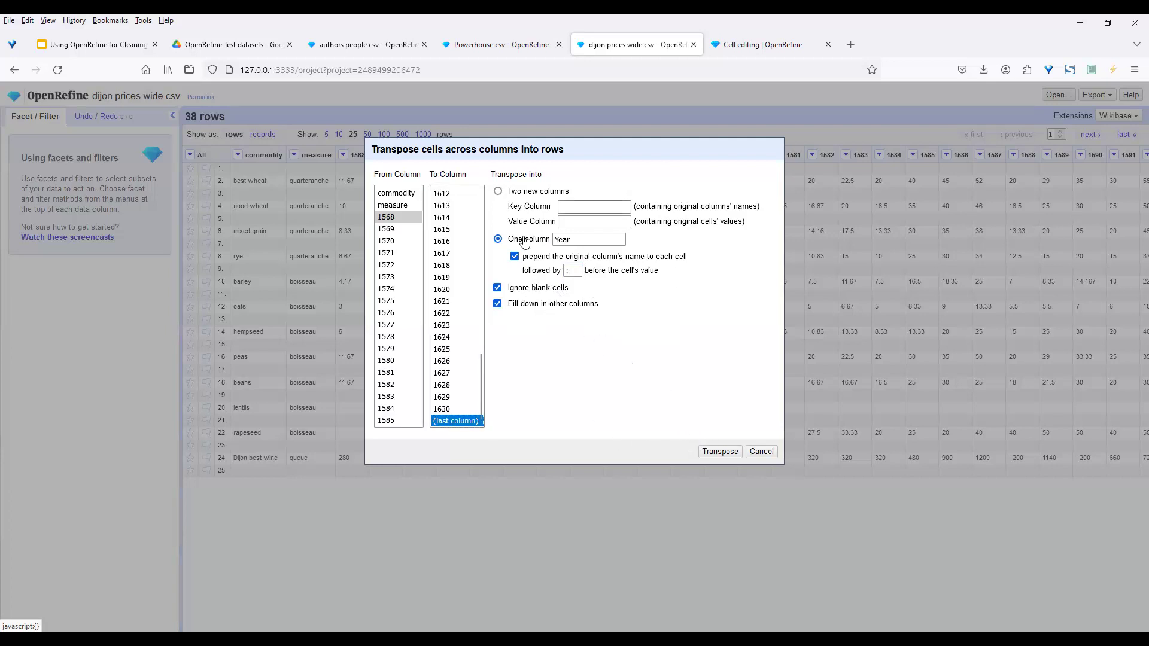
pyautogui.click(726, 453)
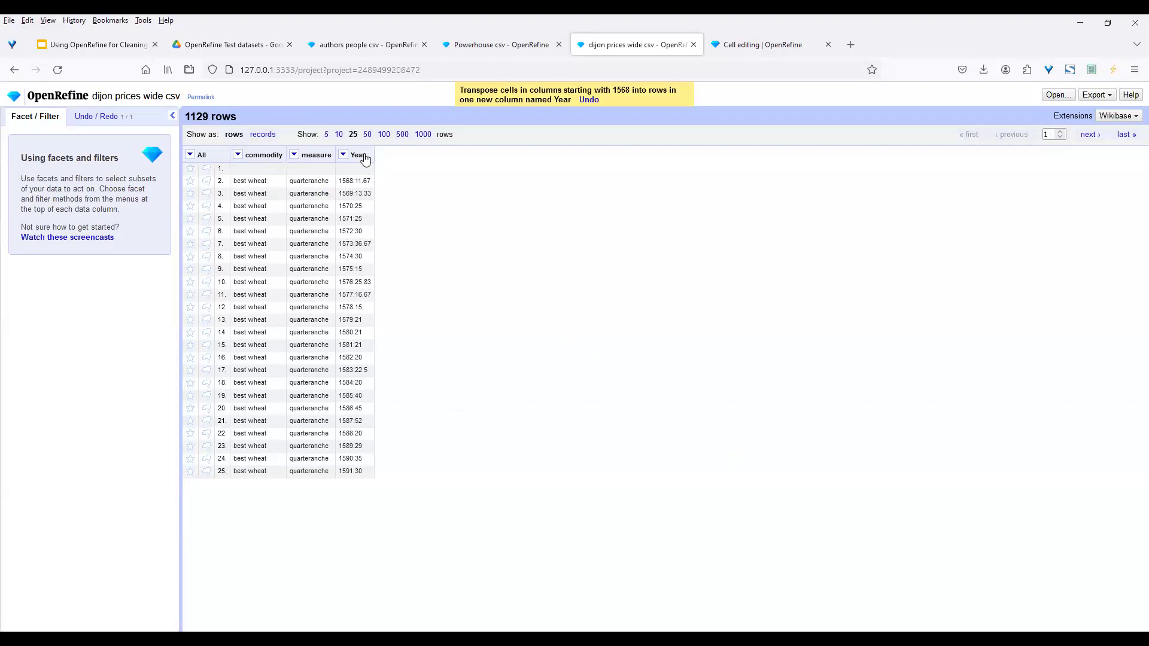
# Open the Year column's dropdown menu
pyautogui.moveTo(362, 199)
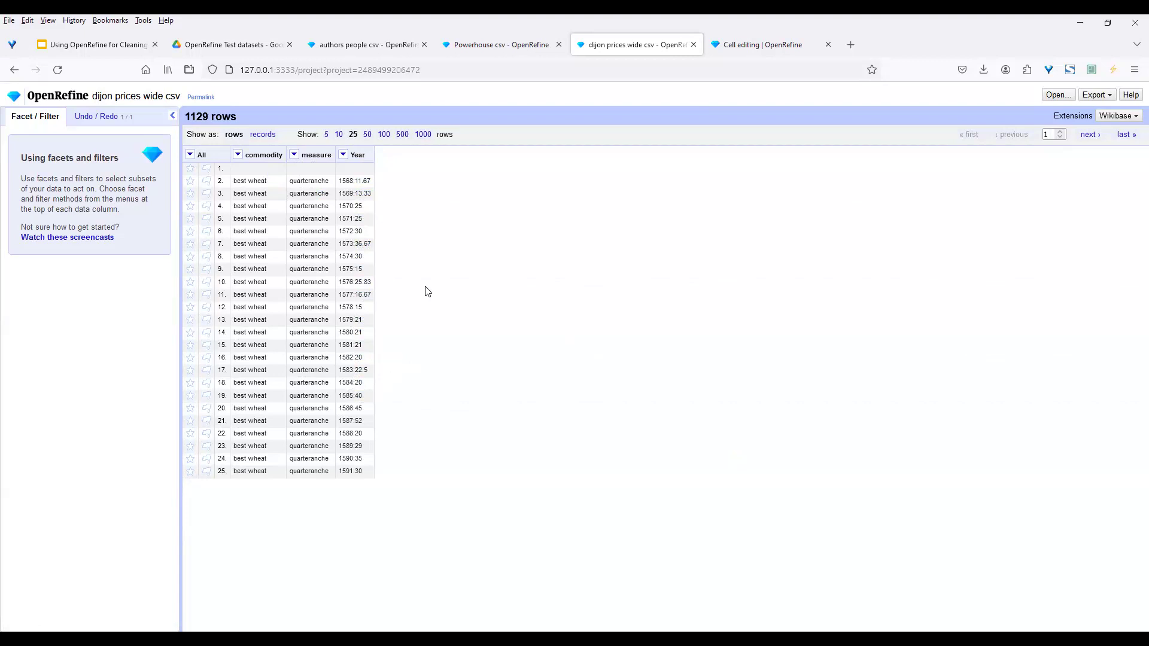
pyautogui.click(343, 155)
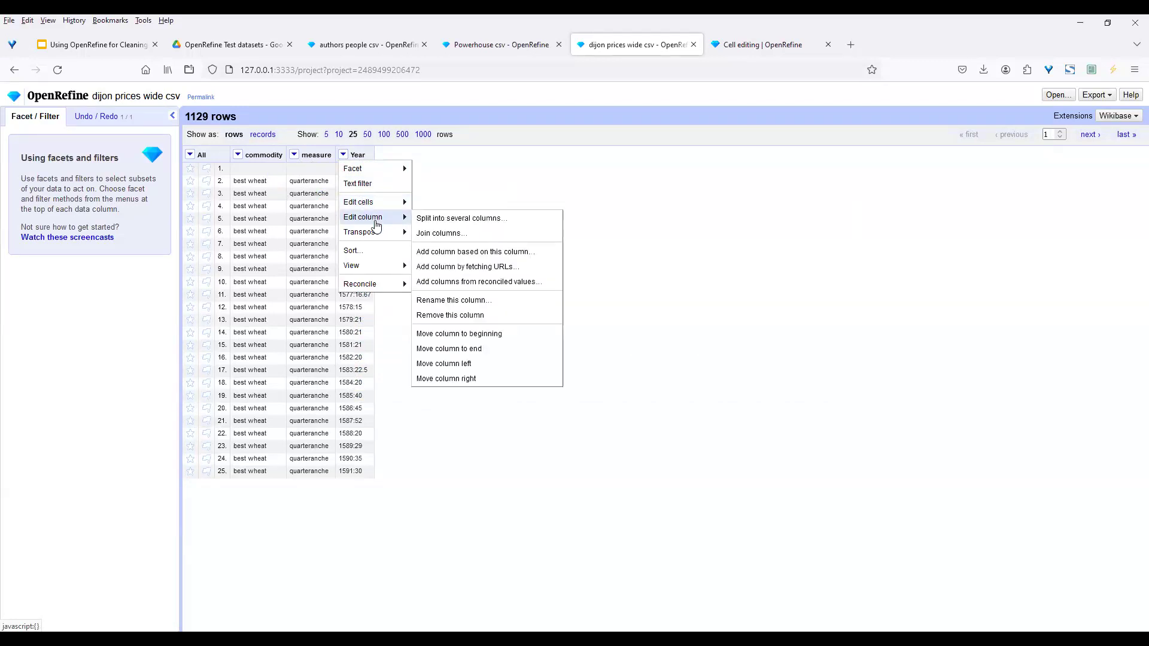
# Split the Year column on ':' instead of a comma into Year 1 and Year 2
pyautogui.click(456, 221)
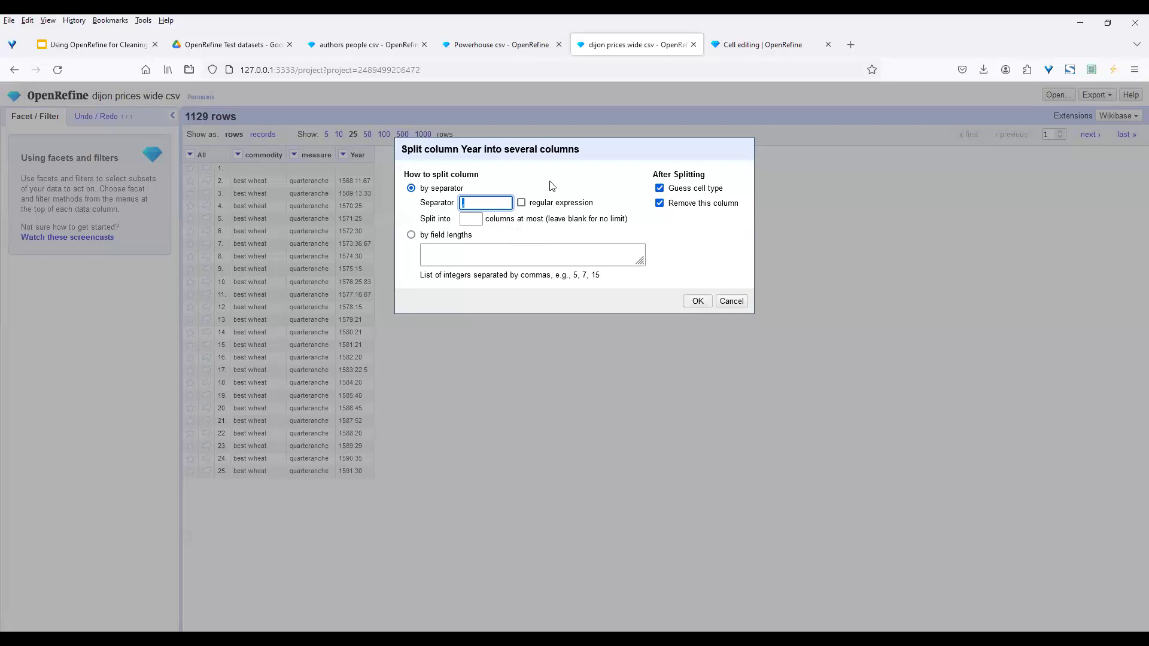
pyautogui.click(477, 205)
pyautogui.press('BackSpace')
pyautogui.write(':')
pyautogui.click(693, 302)
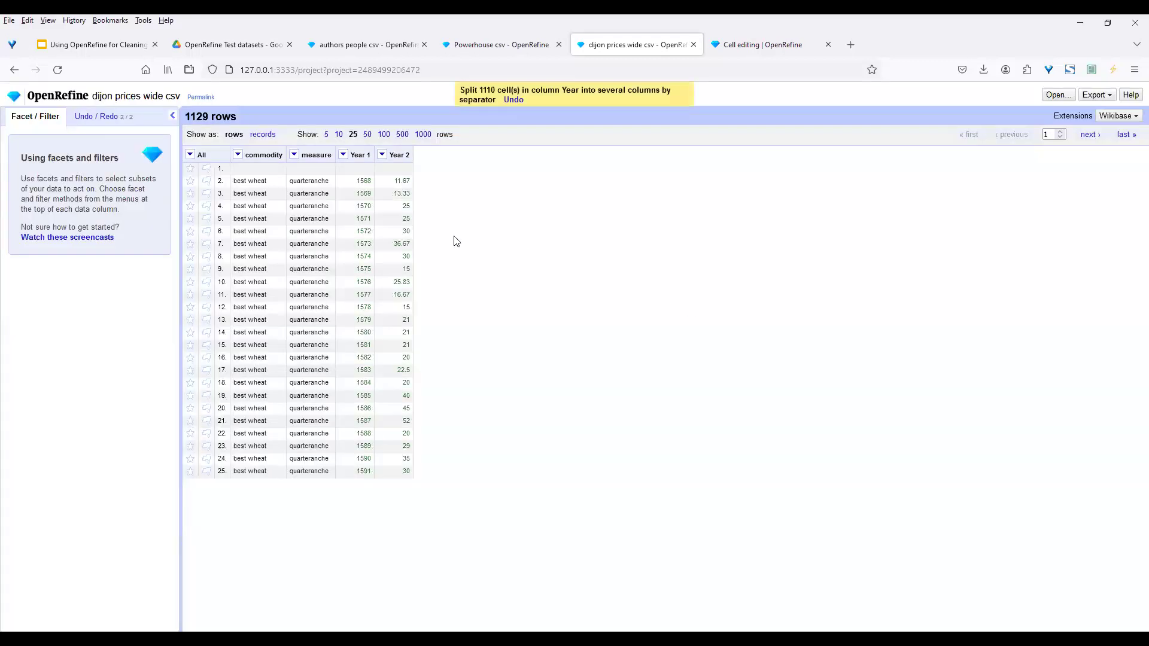
# Rename the Year 1 column to 'Year'
pyautogui.click(343, 155)
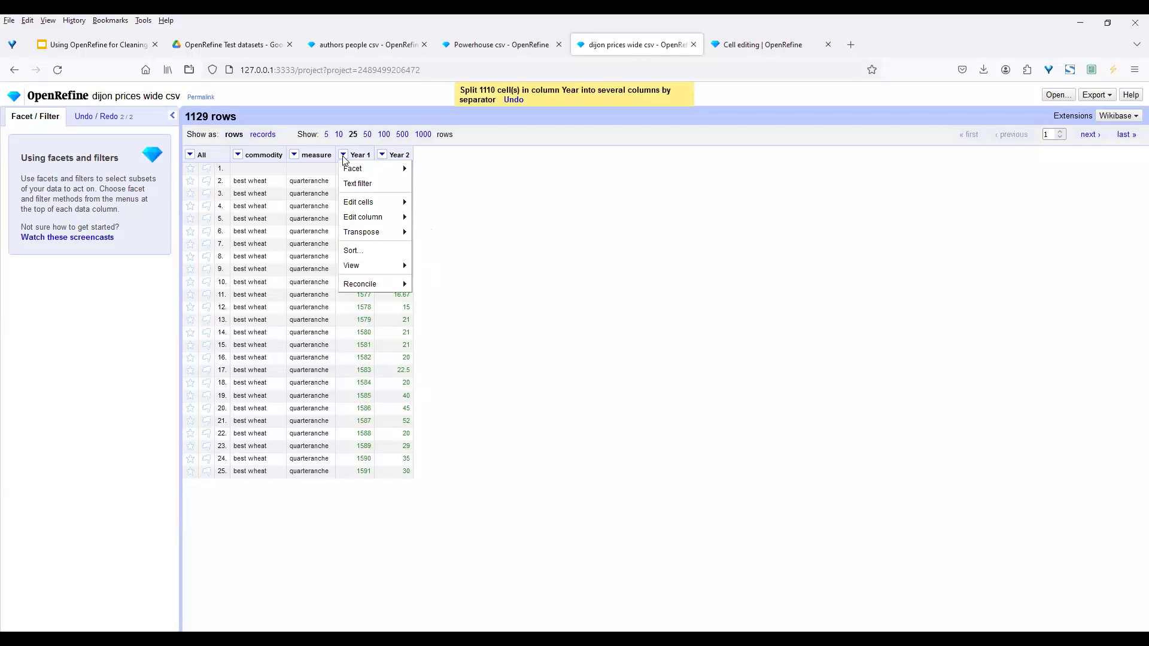
pyautogui.moveTo(345, 167)
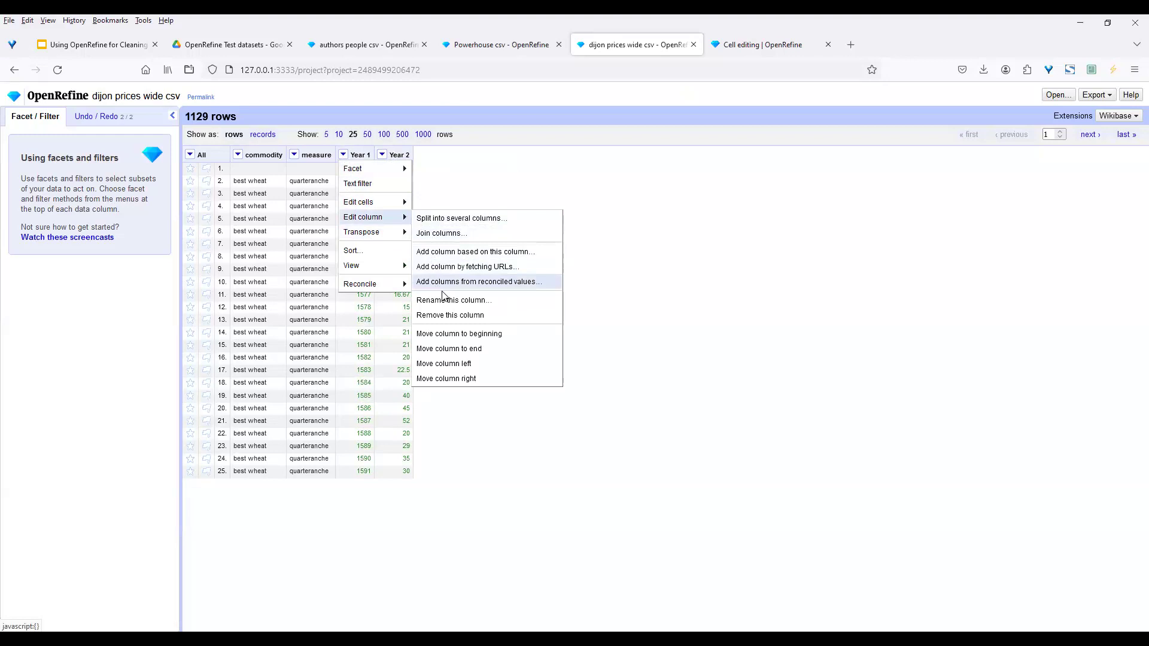
pyautogui.click(450, 301)
pyautogui.click(496, 177)
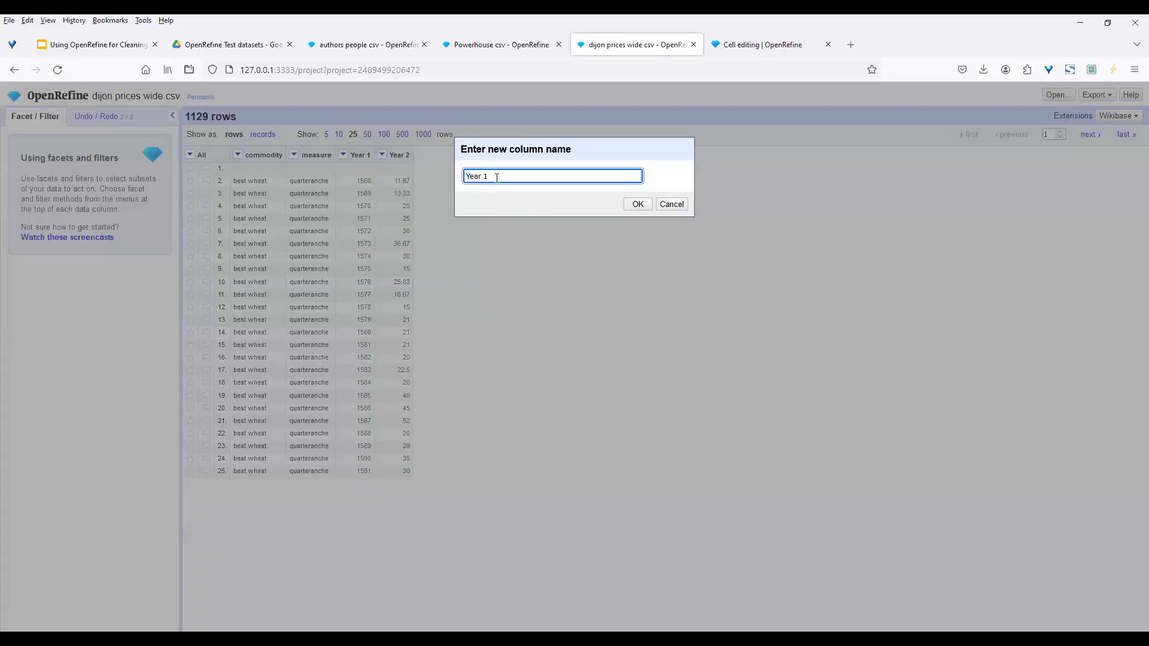
pyautogui.press('BackSpace')
pyautogui.press('BackSpace')
pyautogui.click(637, 204)
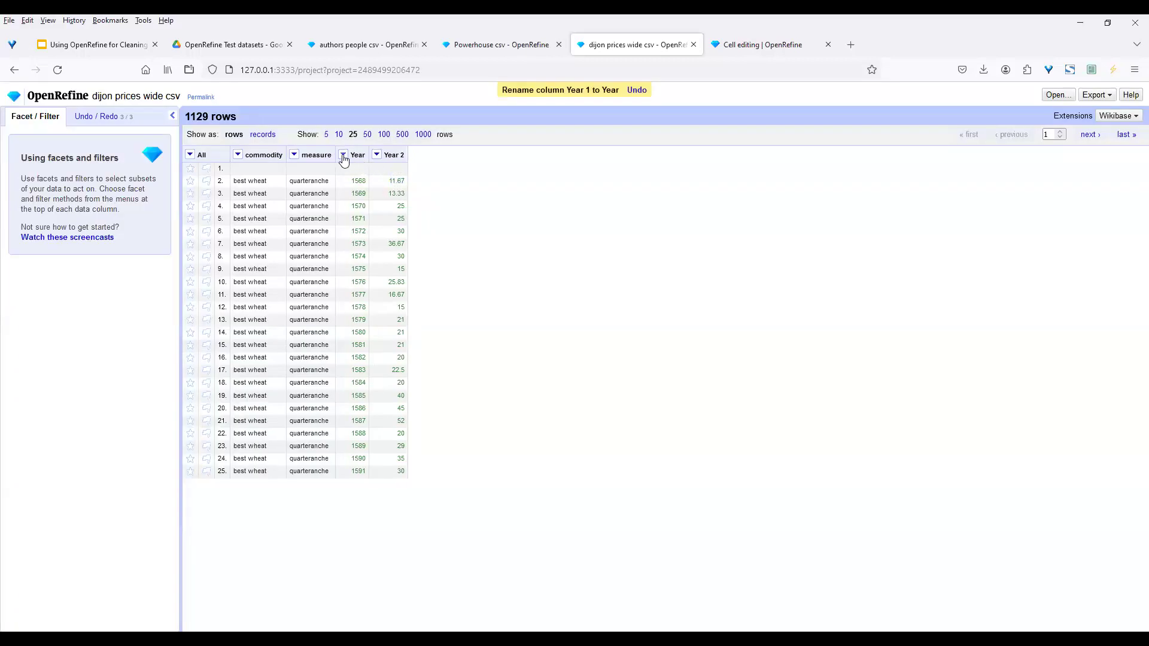
# Convert the Year column's values to text
pyautogui.click(343, 155)
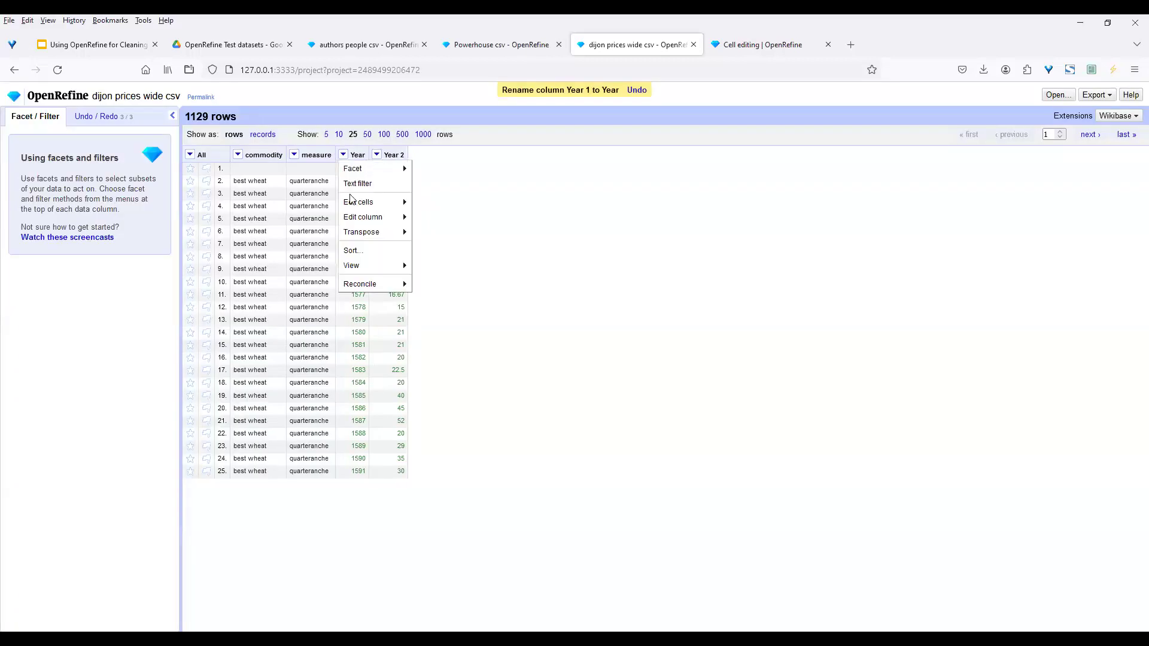
pyautogui.moveTo(406, 202)
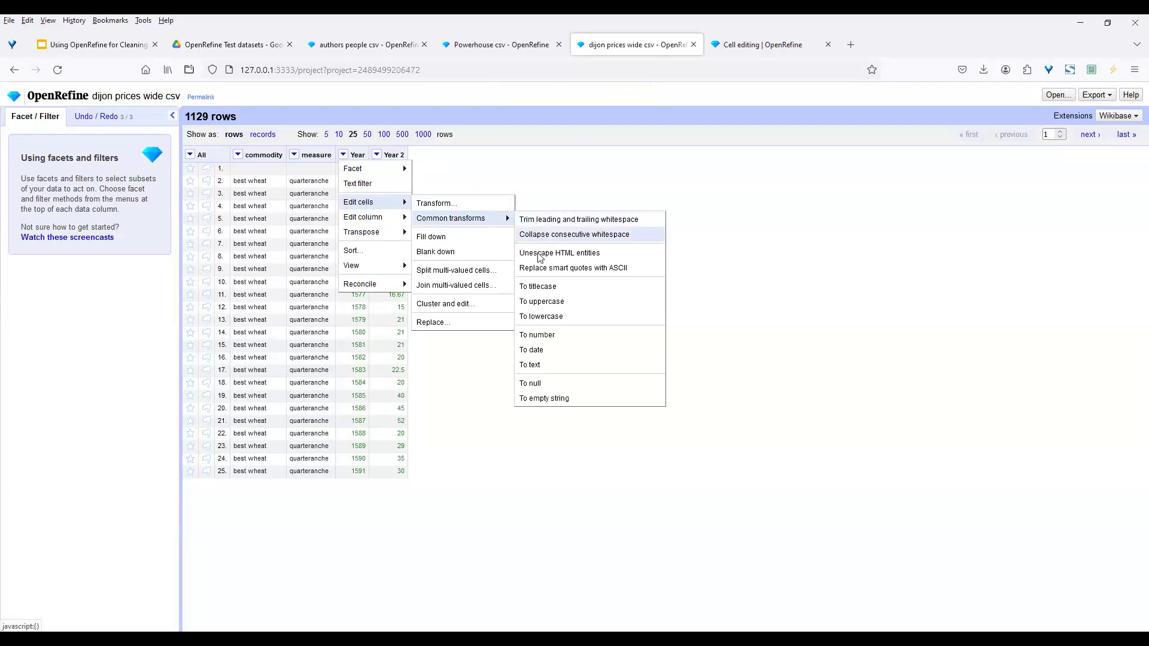
pyautogui.click(541, 367)
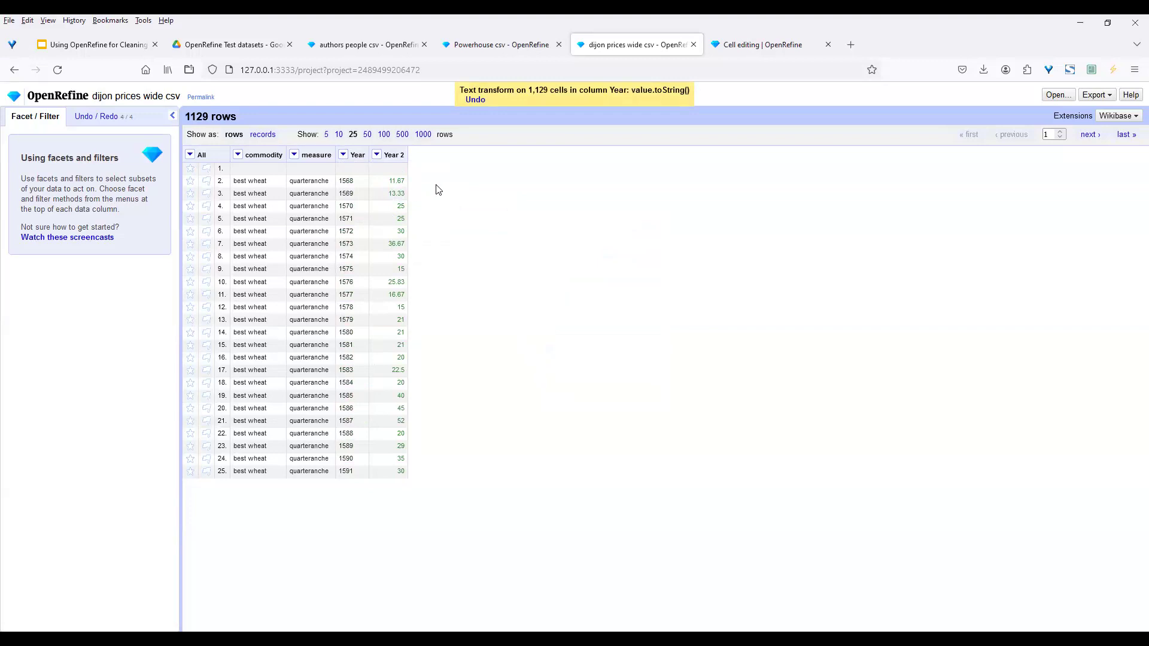
# Rename the 'Year 2' column to 'Price'
pyautogui.click(377, 155)
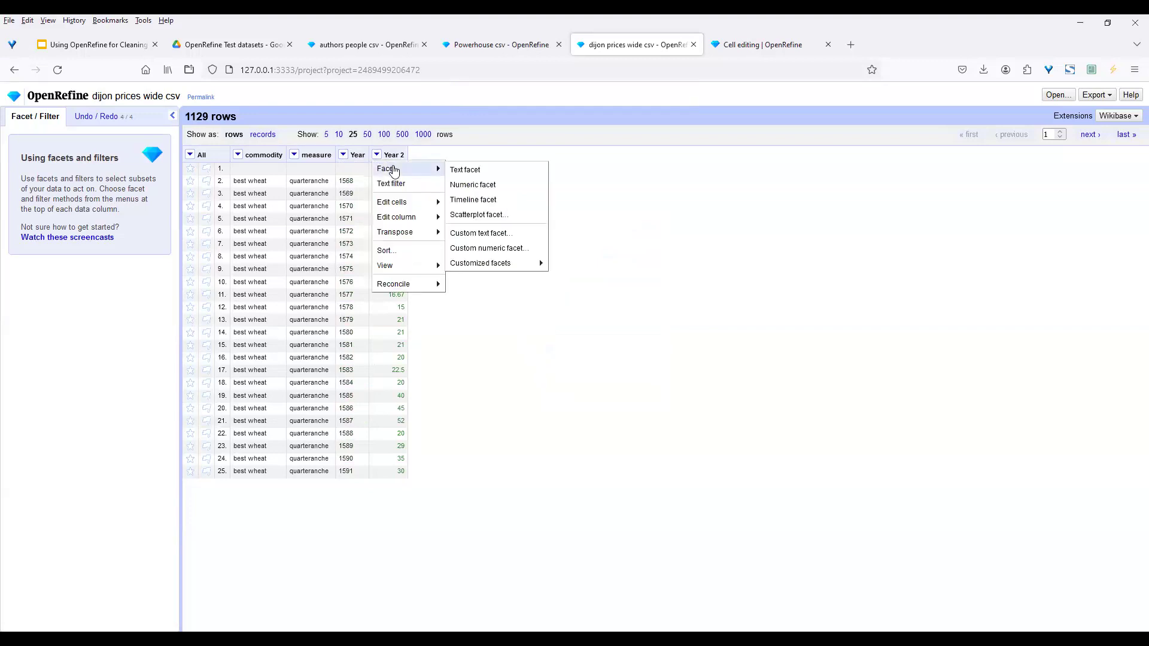
pyautogui.moveTo(396, 205)
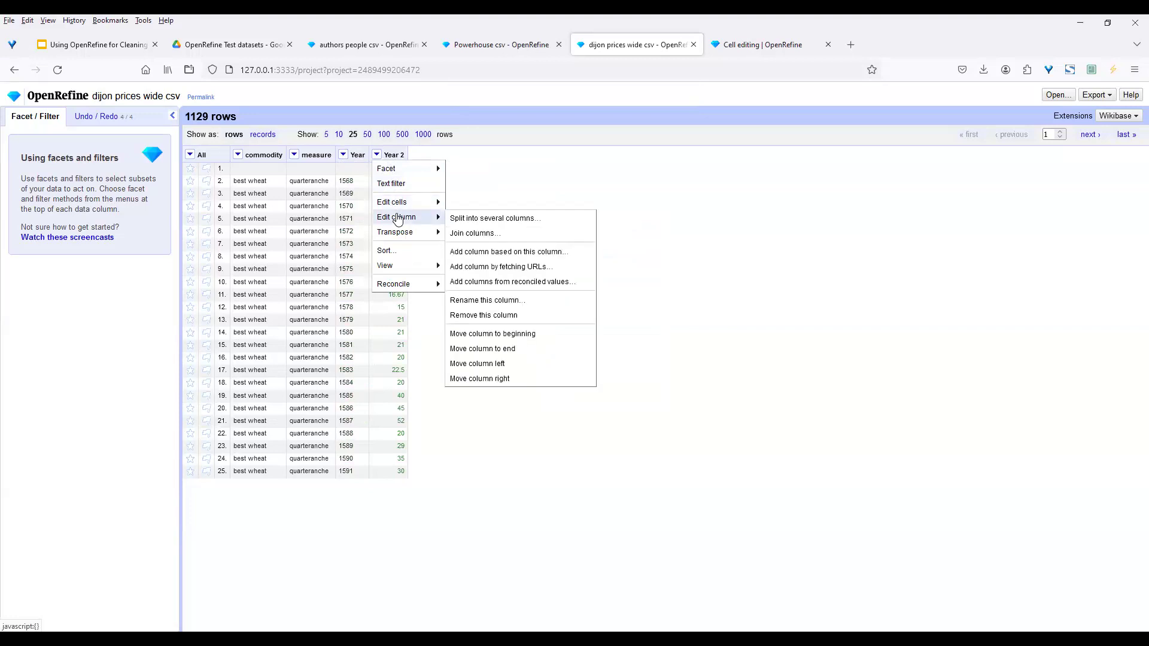
pyautogui.click(526, 302)
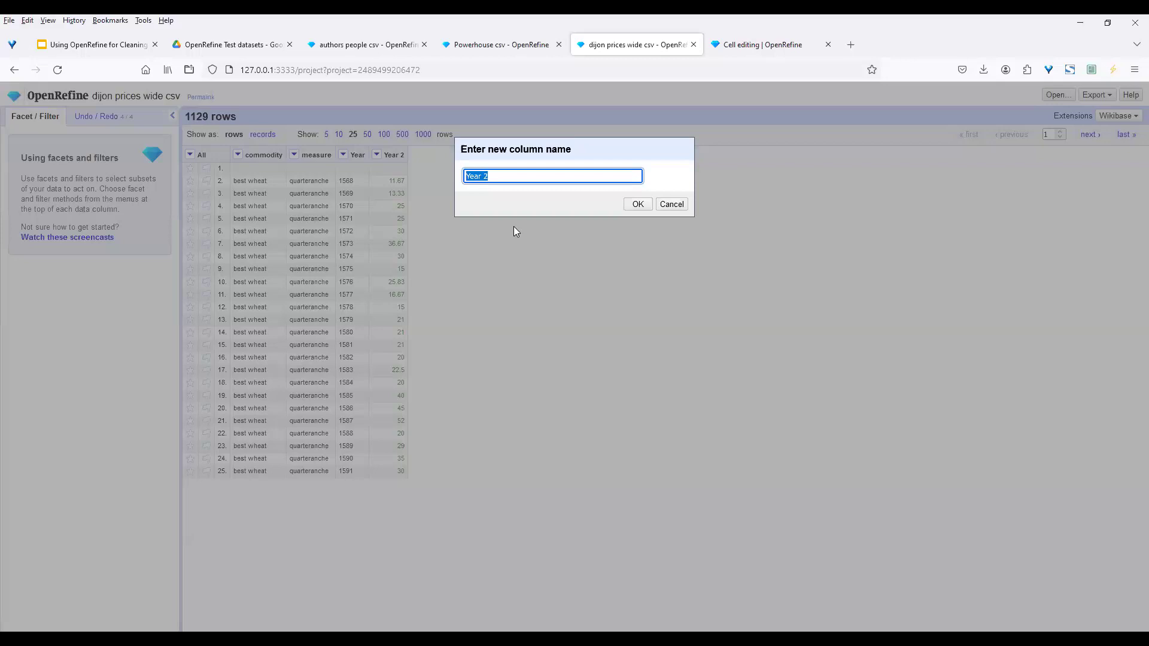
pyautogui.write('Price')
pyautogui.click(636, 204)
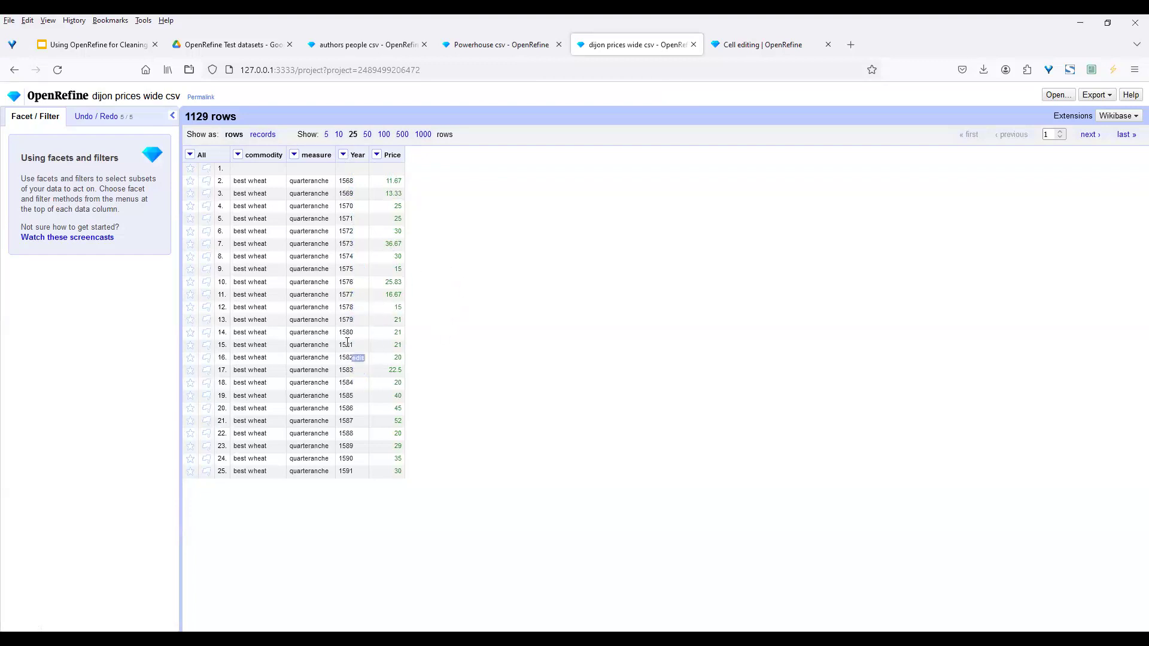
# Sort rows by the Year column as dates, earliest first
pyautogui.click(343, 155)
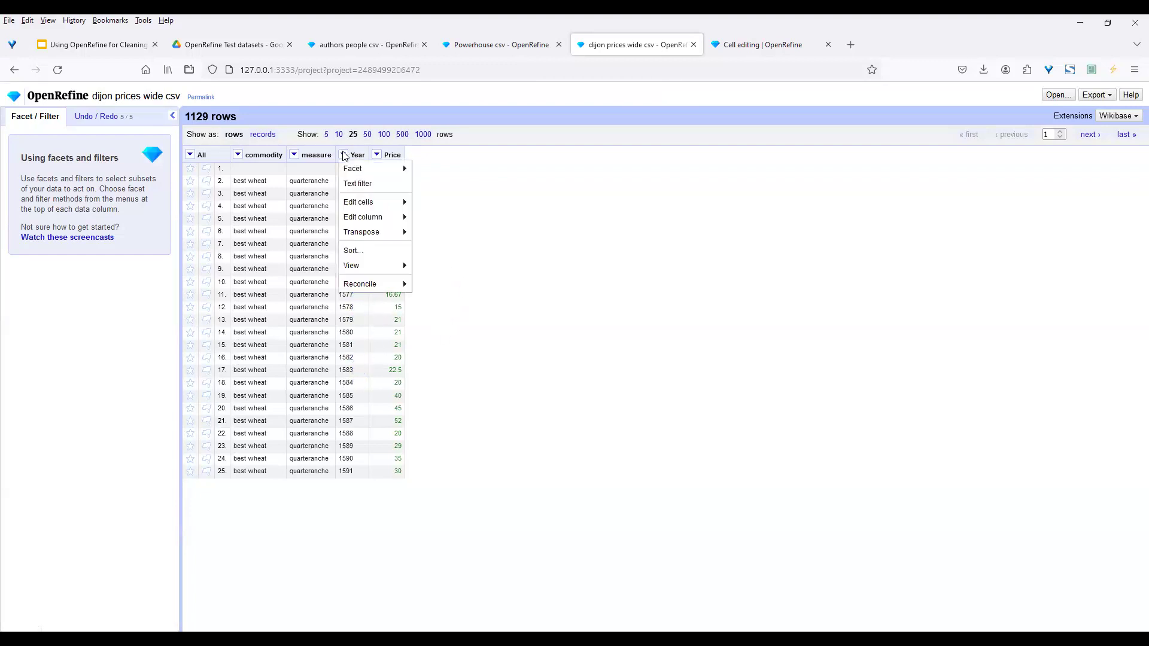
pyautogui.click(357, 249)
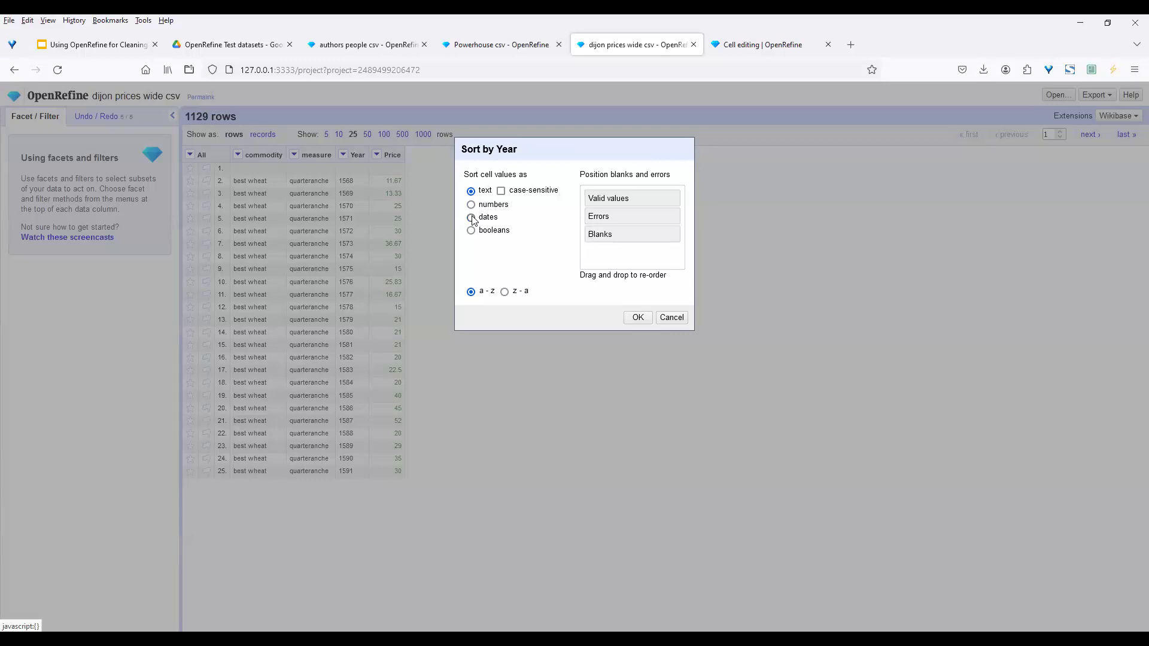
pyautogui.moveTo(609, 198)
pyautogui.mouseDown()
pyautogui.moveTo(611, 234)
pyautogui.moveTo(612, 192)
pyautogui.moveTo(590, 201)
pyautogui.mouseUp()
pyautogui.click(473, 219)
pyautogui.click(637, 320)
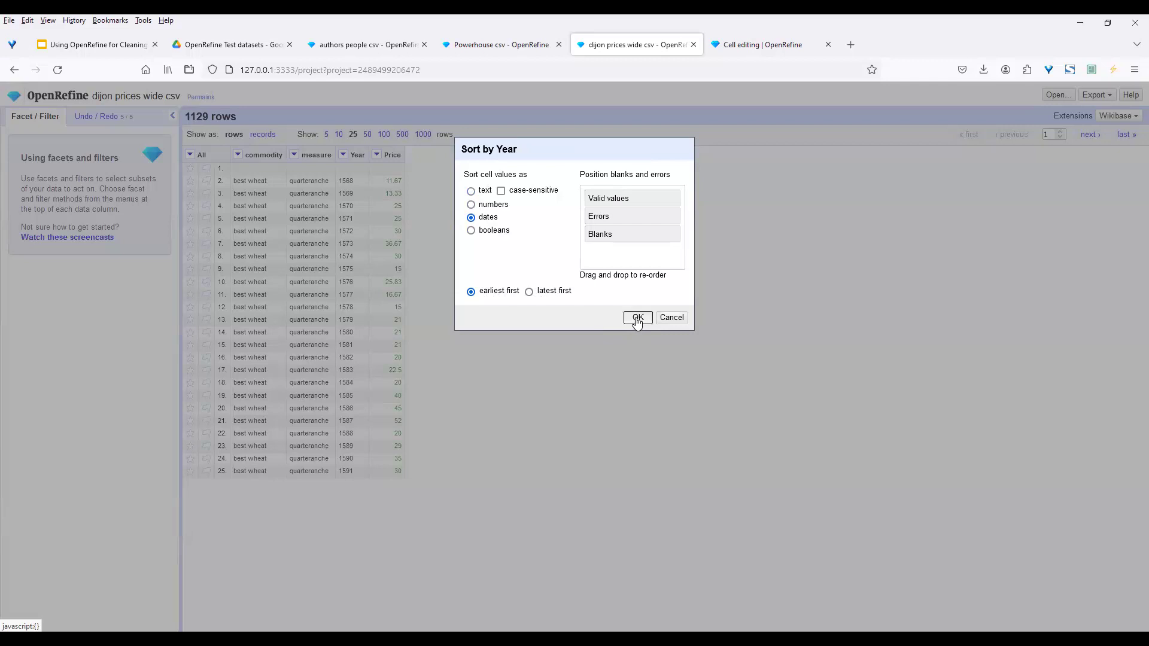